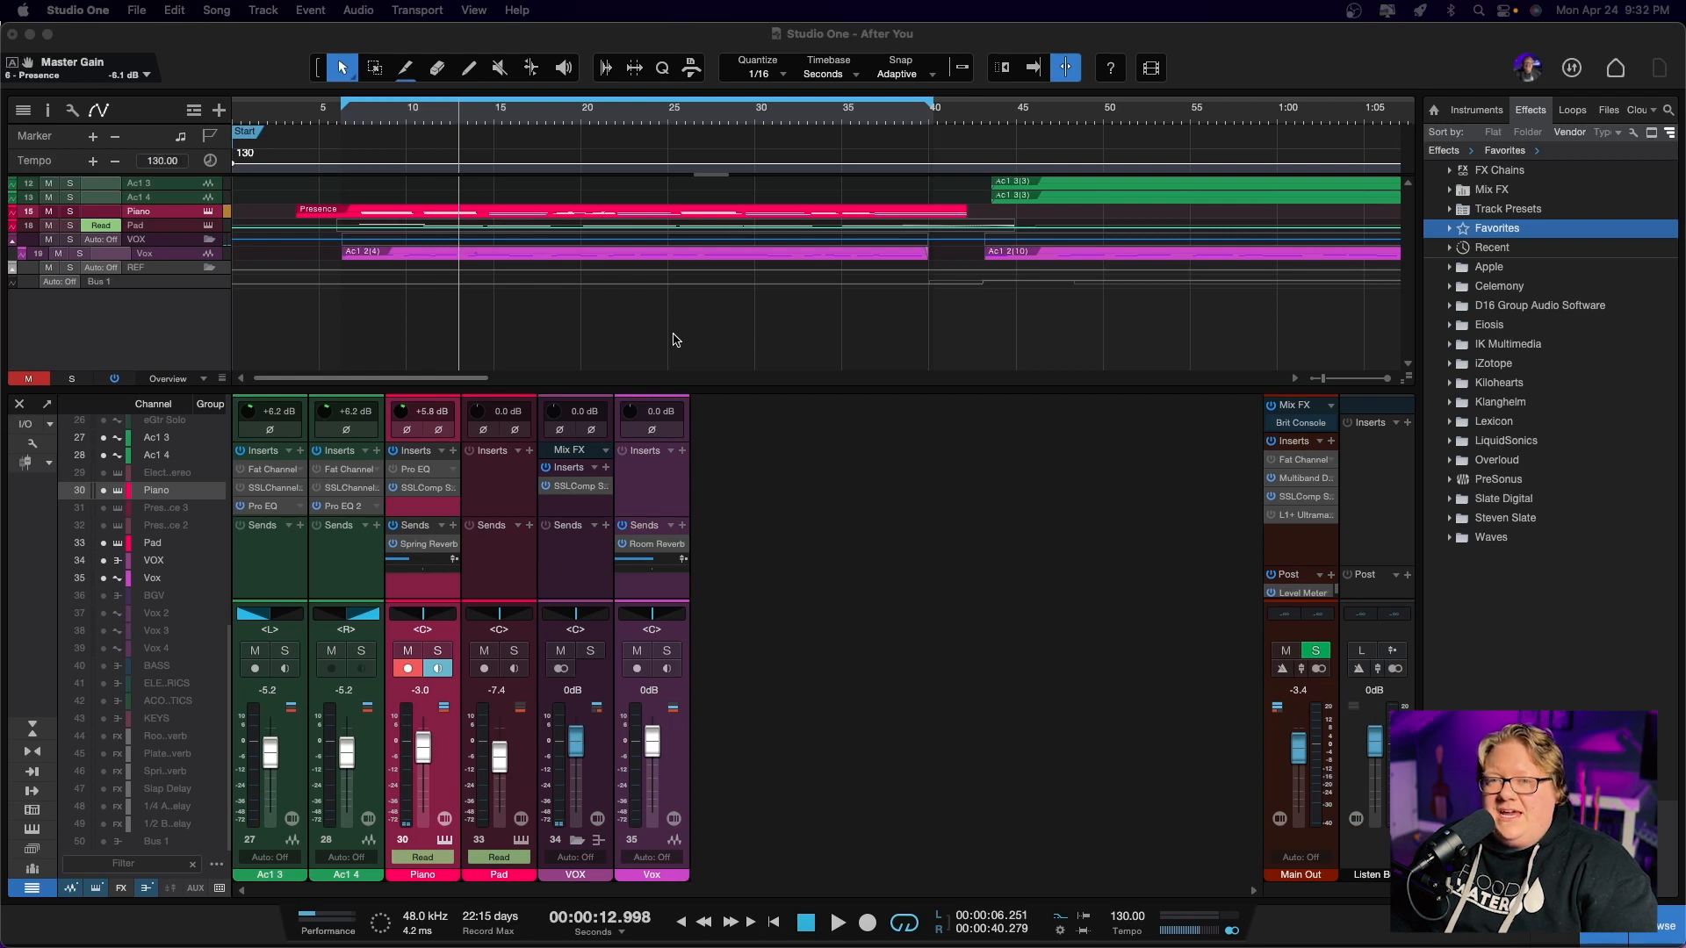
Enlarge the arrangement tracks from the Overview height to the Small height
{"action": "key", "text": "shift+e"}
{"action": "key", "text": "shift+e"}
{"action": "key", "text": "shift+e"}
{"action": "key", "text": "shift+w"}
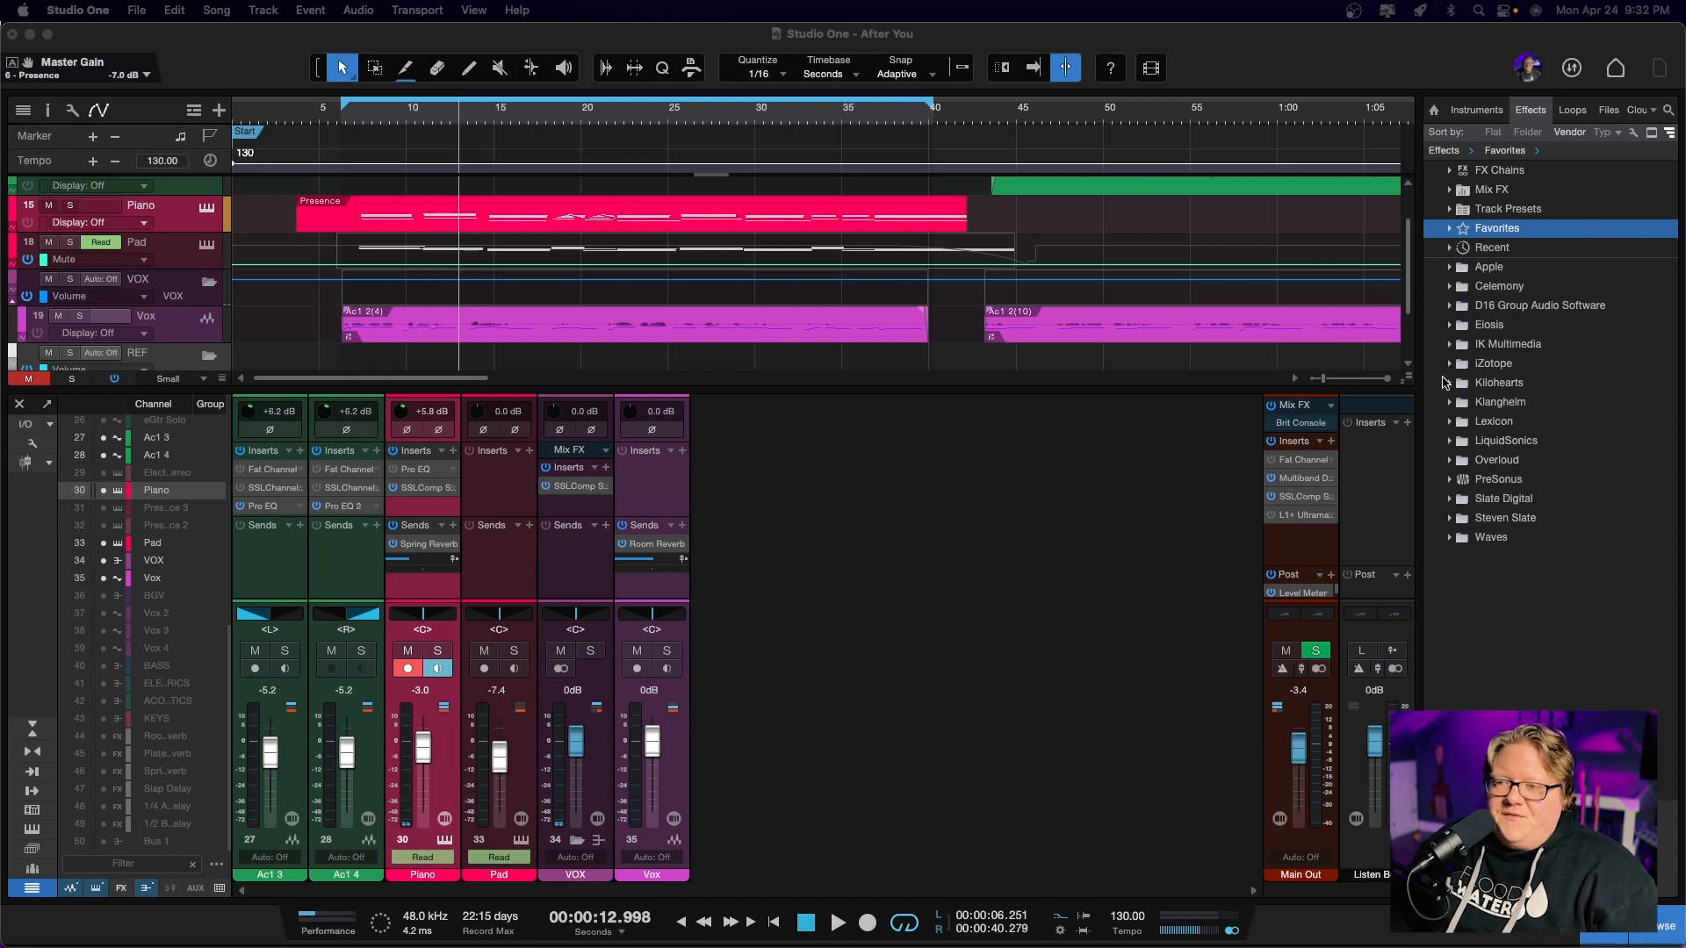
Mark the PreSonus Fat Channel effect as a favorite and expand the Favorites folder to show it
{"action": "left_click", "coordinate": [1450, 480]}
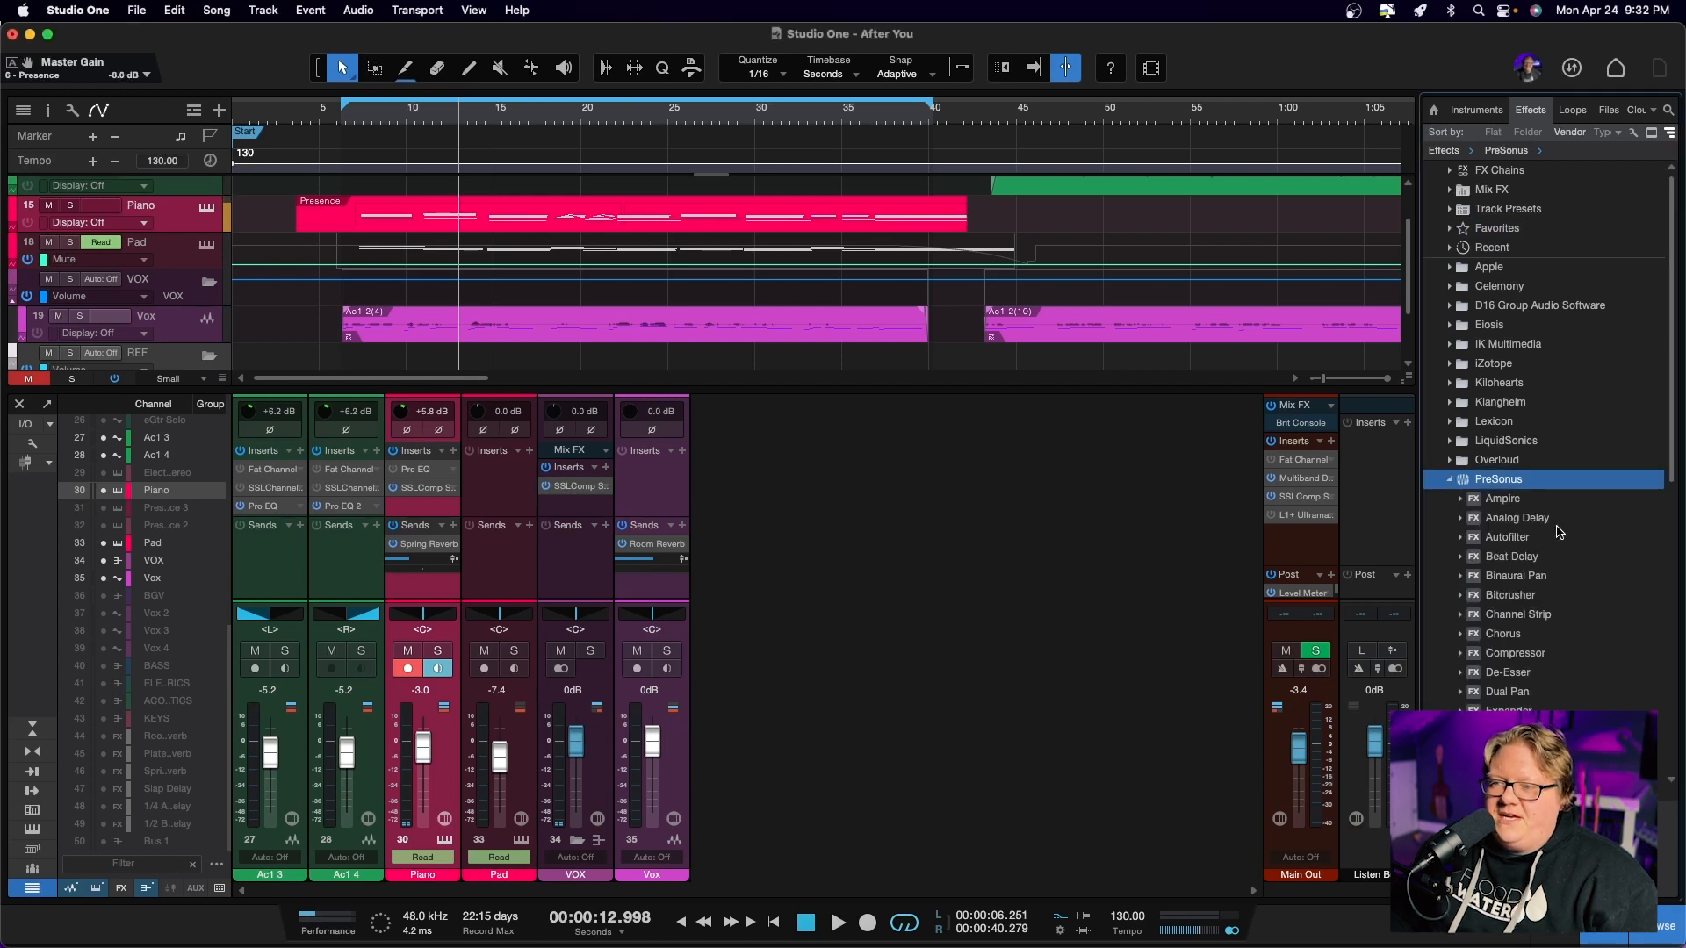
{"action": "scroll", "coordinate": [1538, 604], "scroll_direction": "down", "scroll_amount": 2}
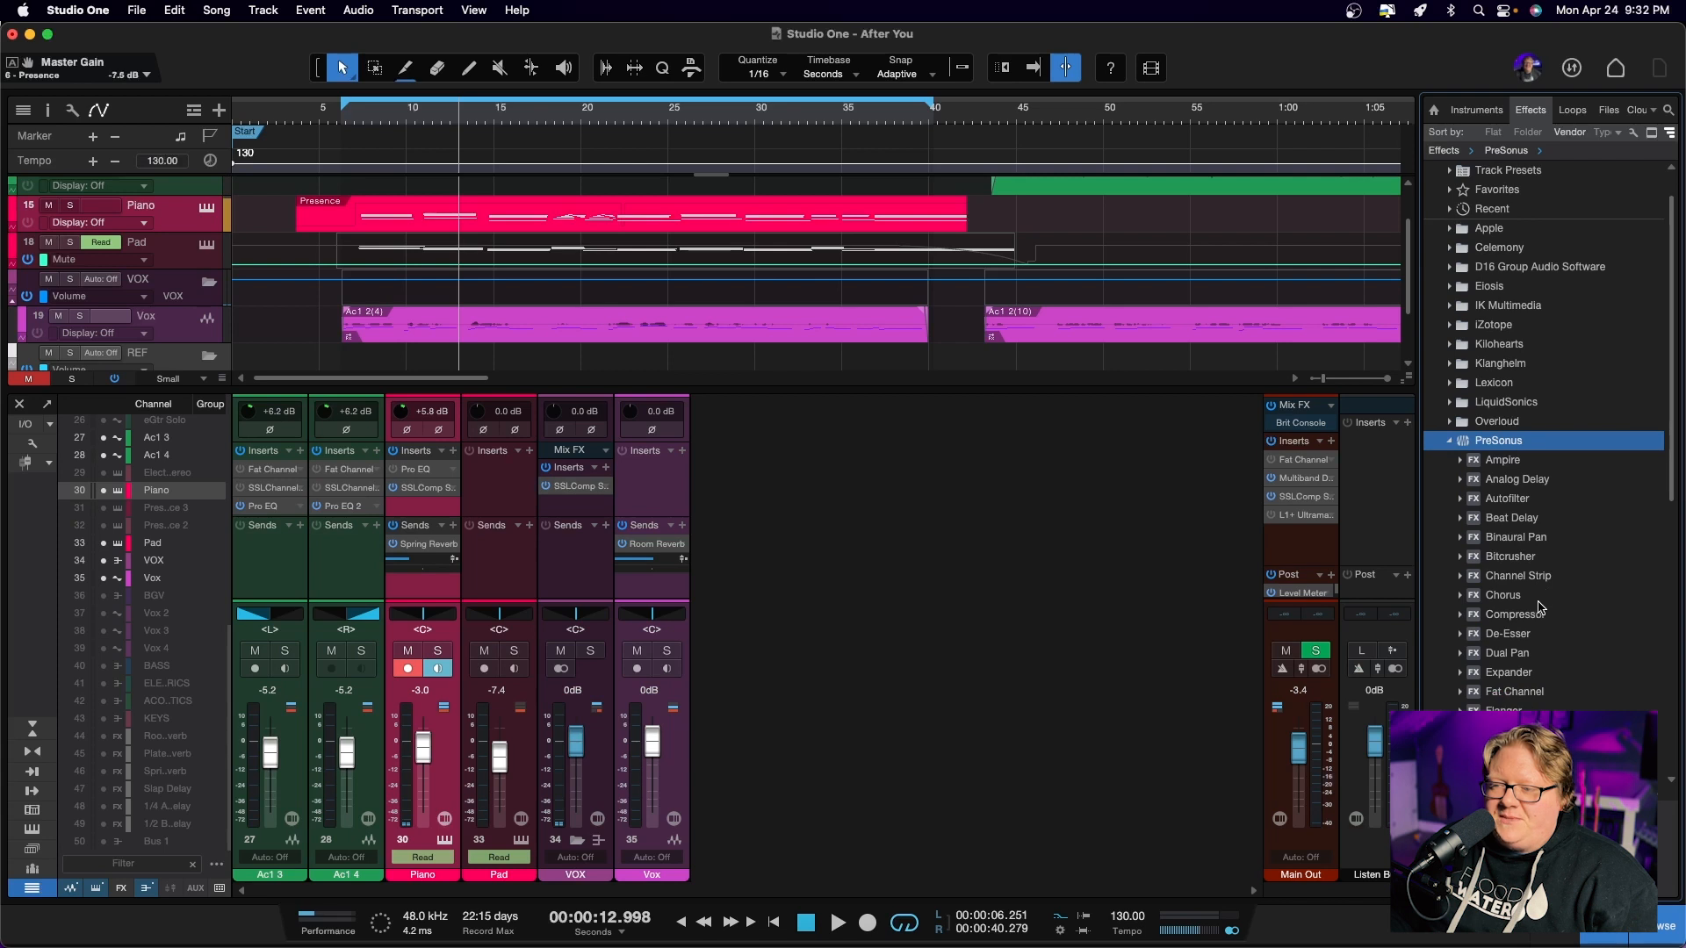
{"action": "left_click", "coordinate": [1532, 694]}
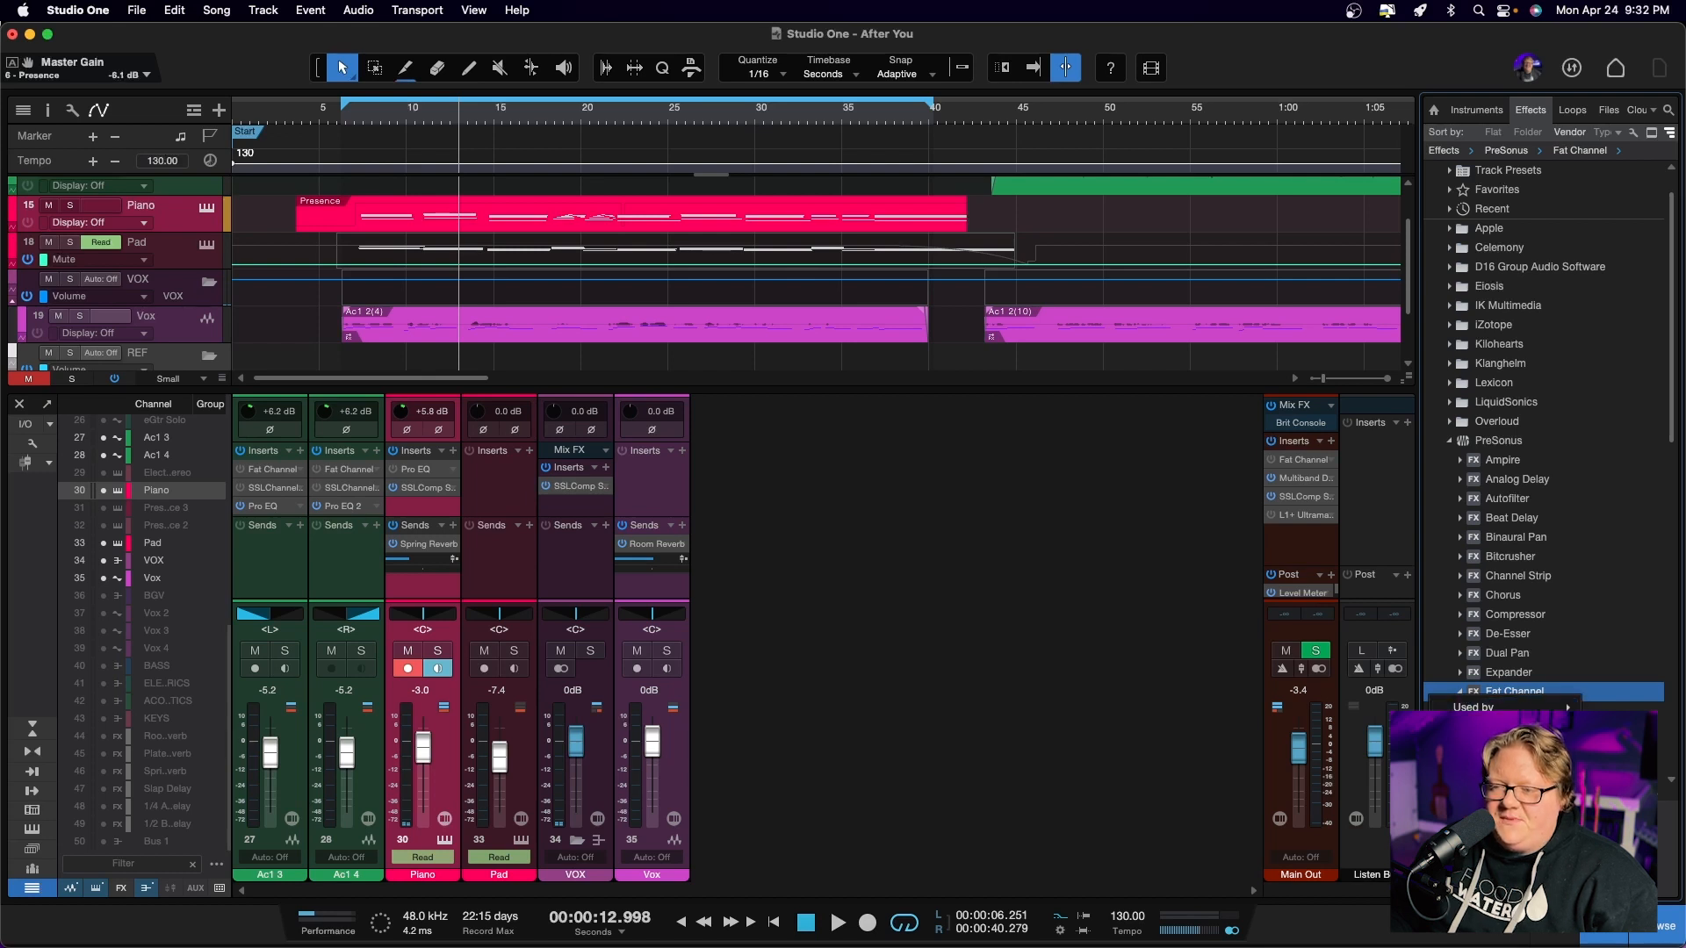
{"action": "left_click", "coordinate": [1484, 728]}
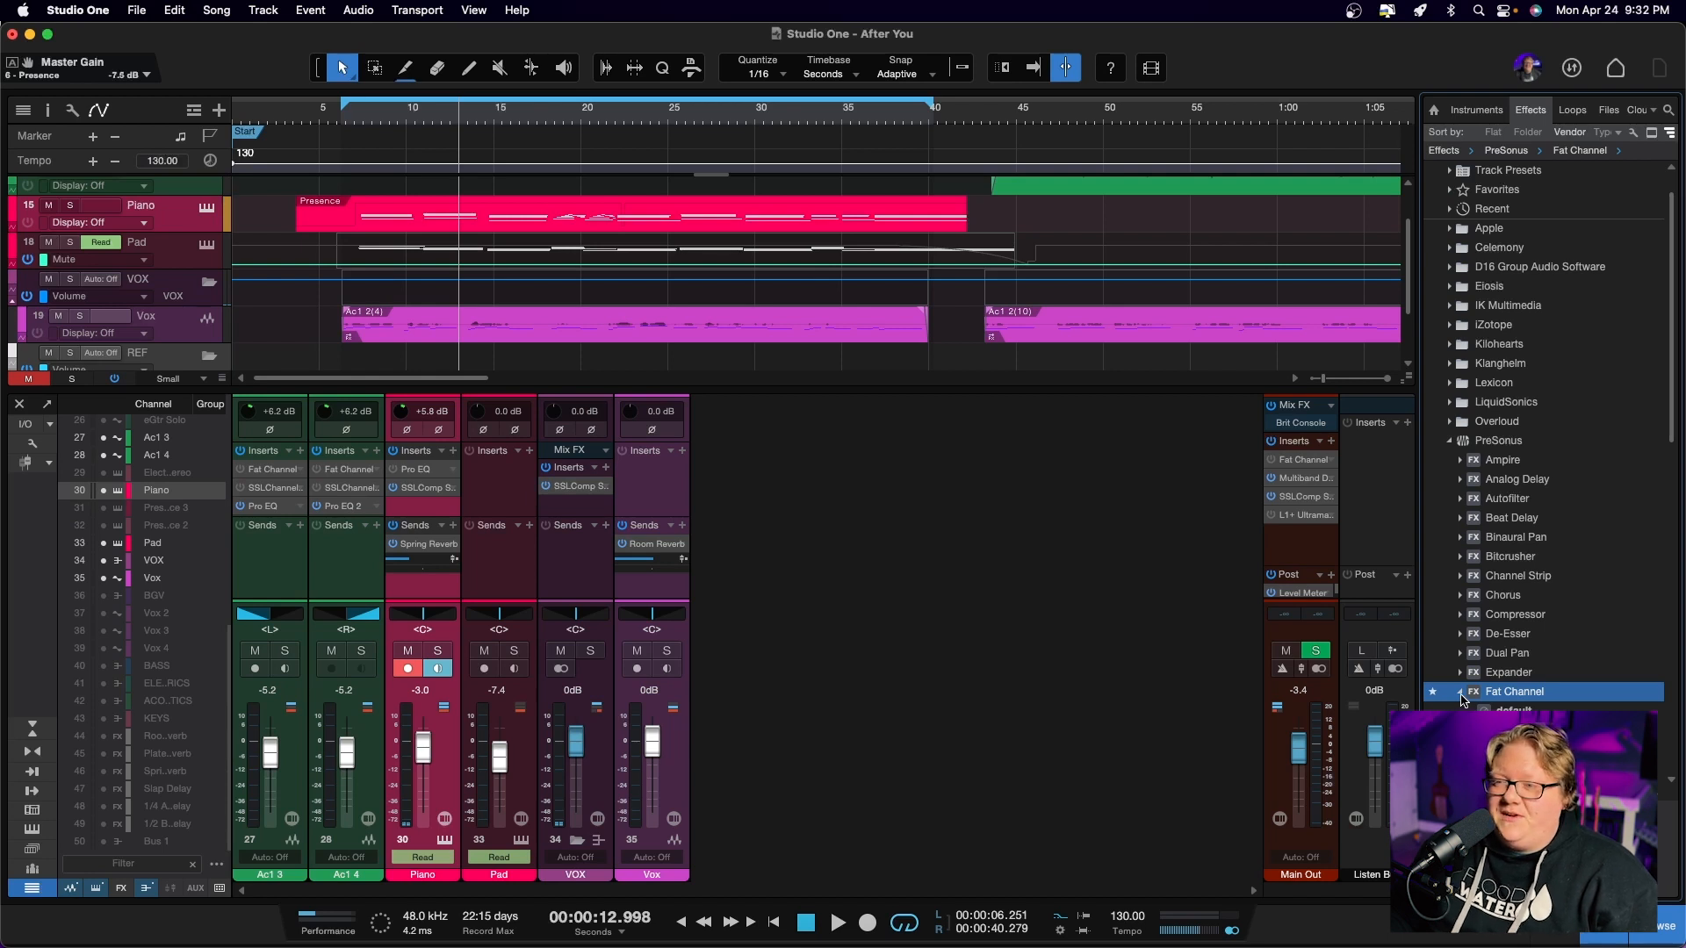
{"action": "scroll", "coordinate": [1462, 698], "scroll_direction": "up", "scroll_amount": 2}
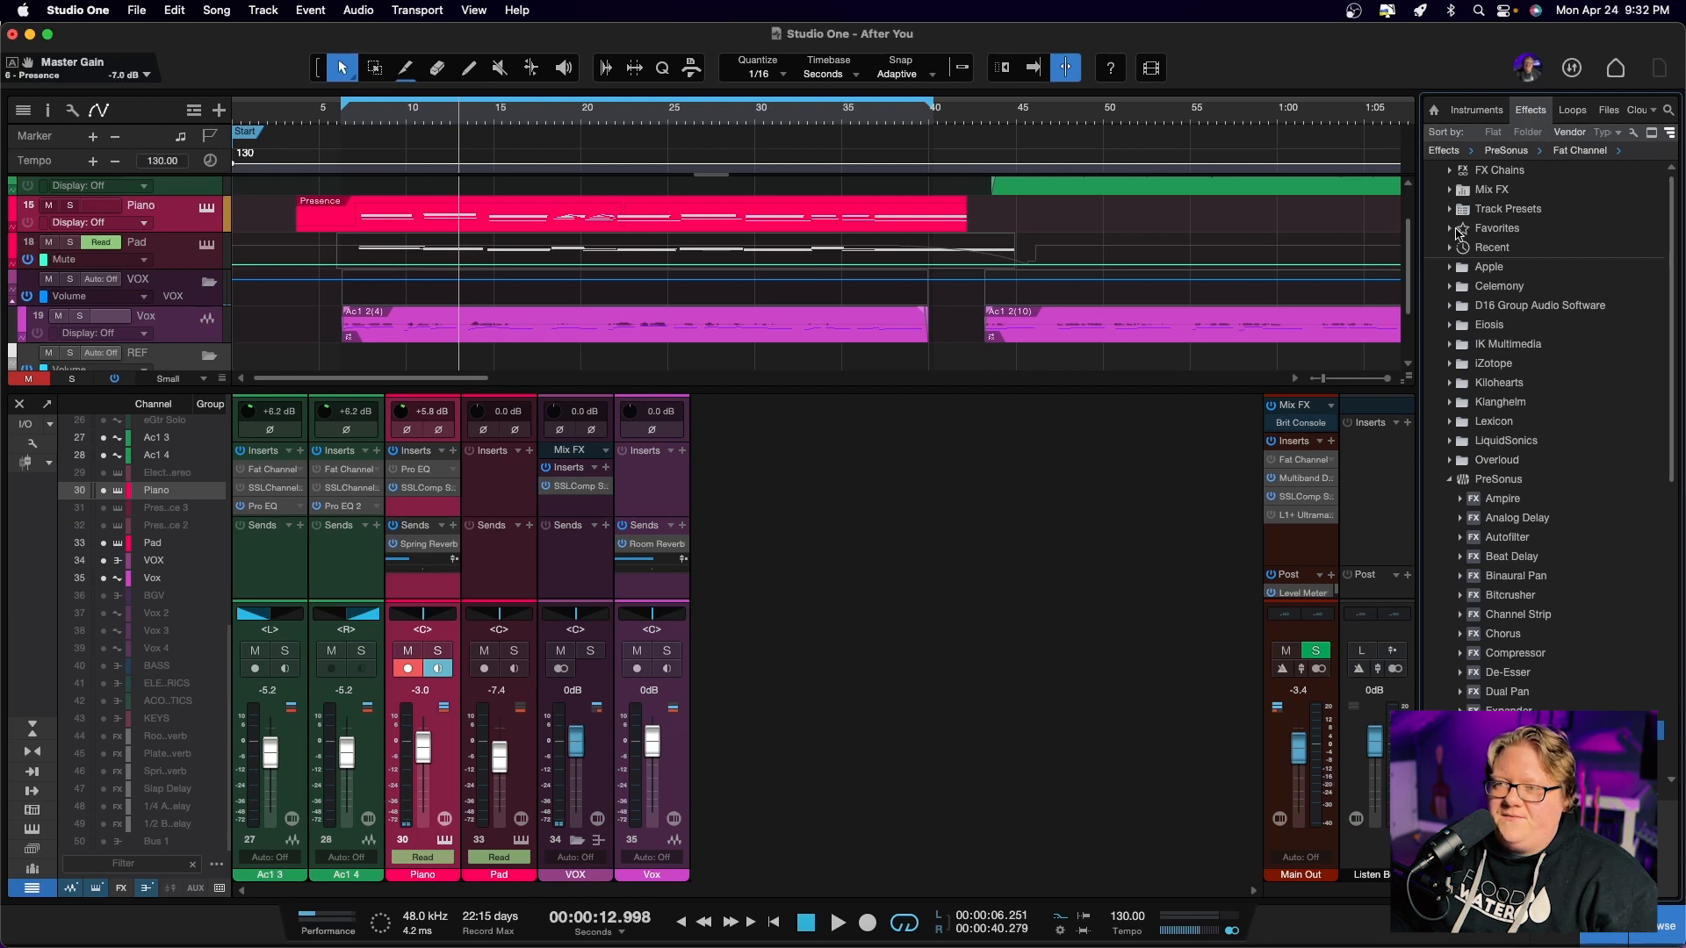
{"action": "left_click", "coordinate": [1451, 230]}
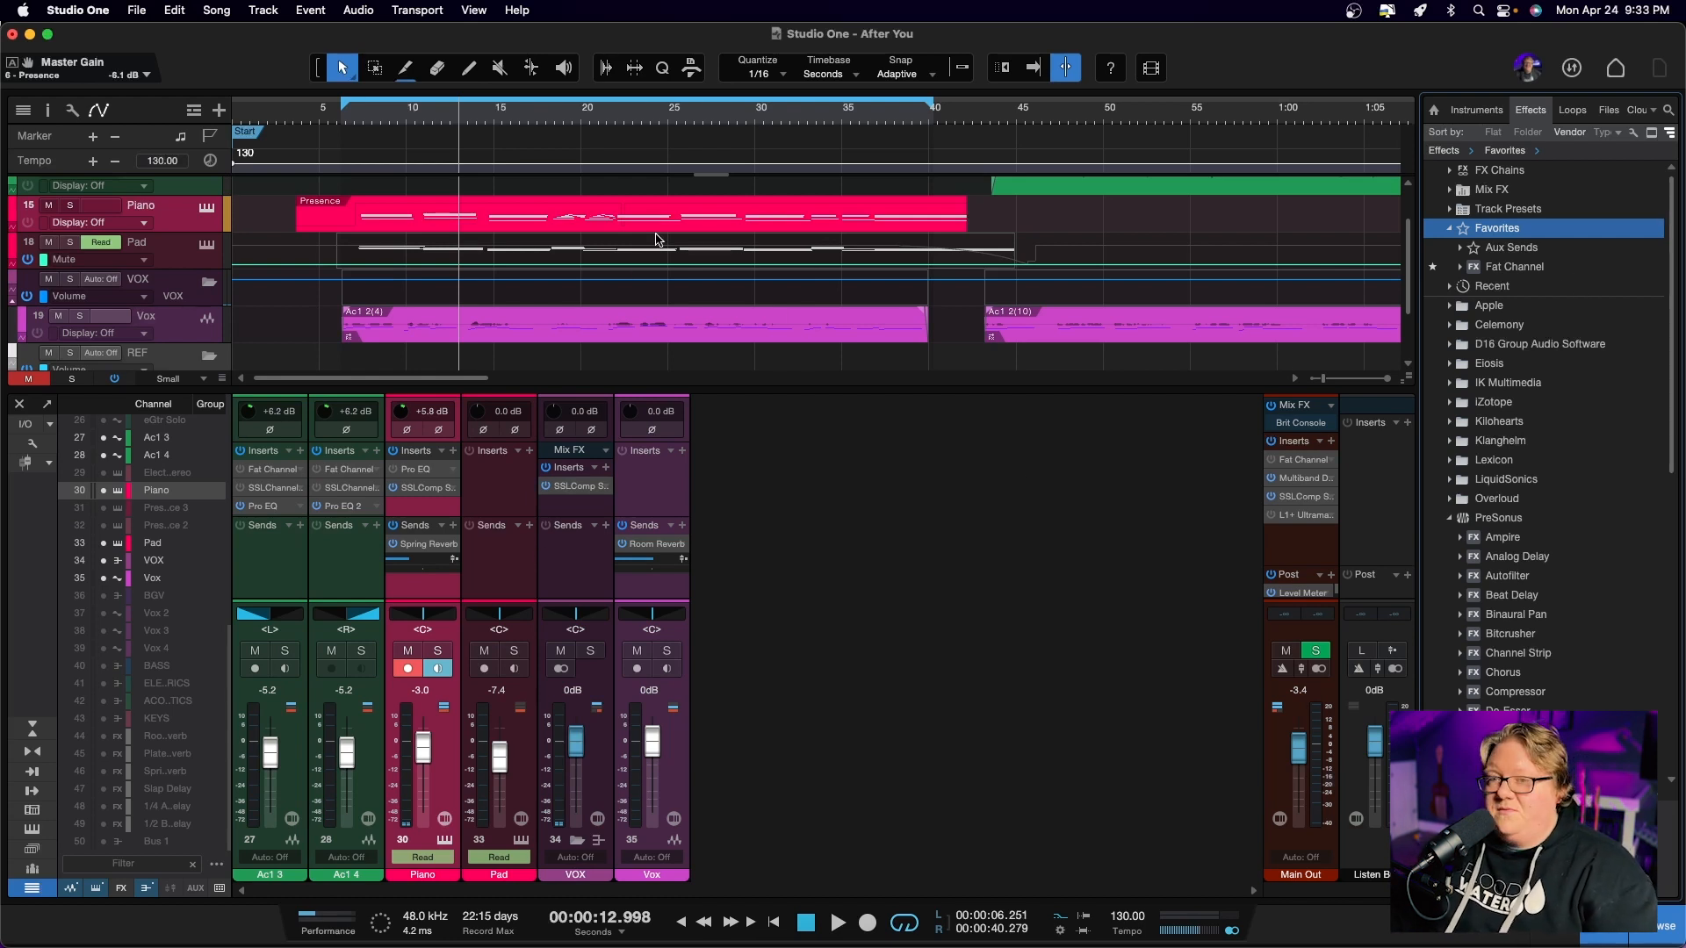
Play the mix from the loop start for a few bars, stop, and return the playhead to the loop start
{"action": "key", "text": "KP_Subtract"}
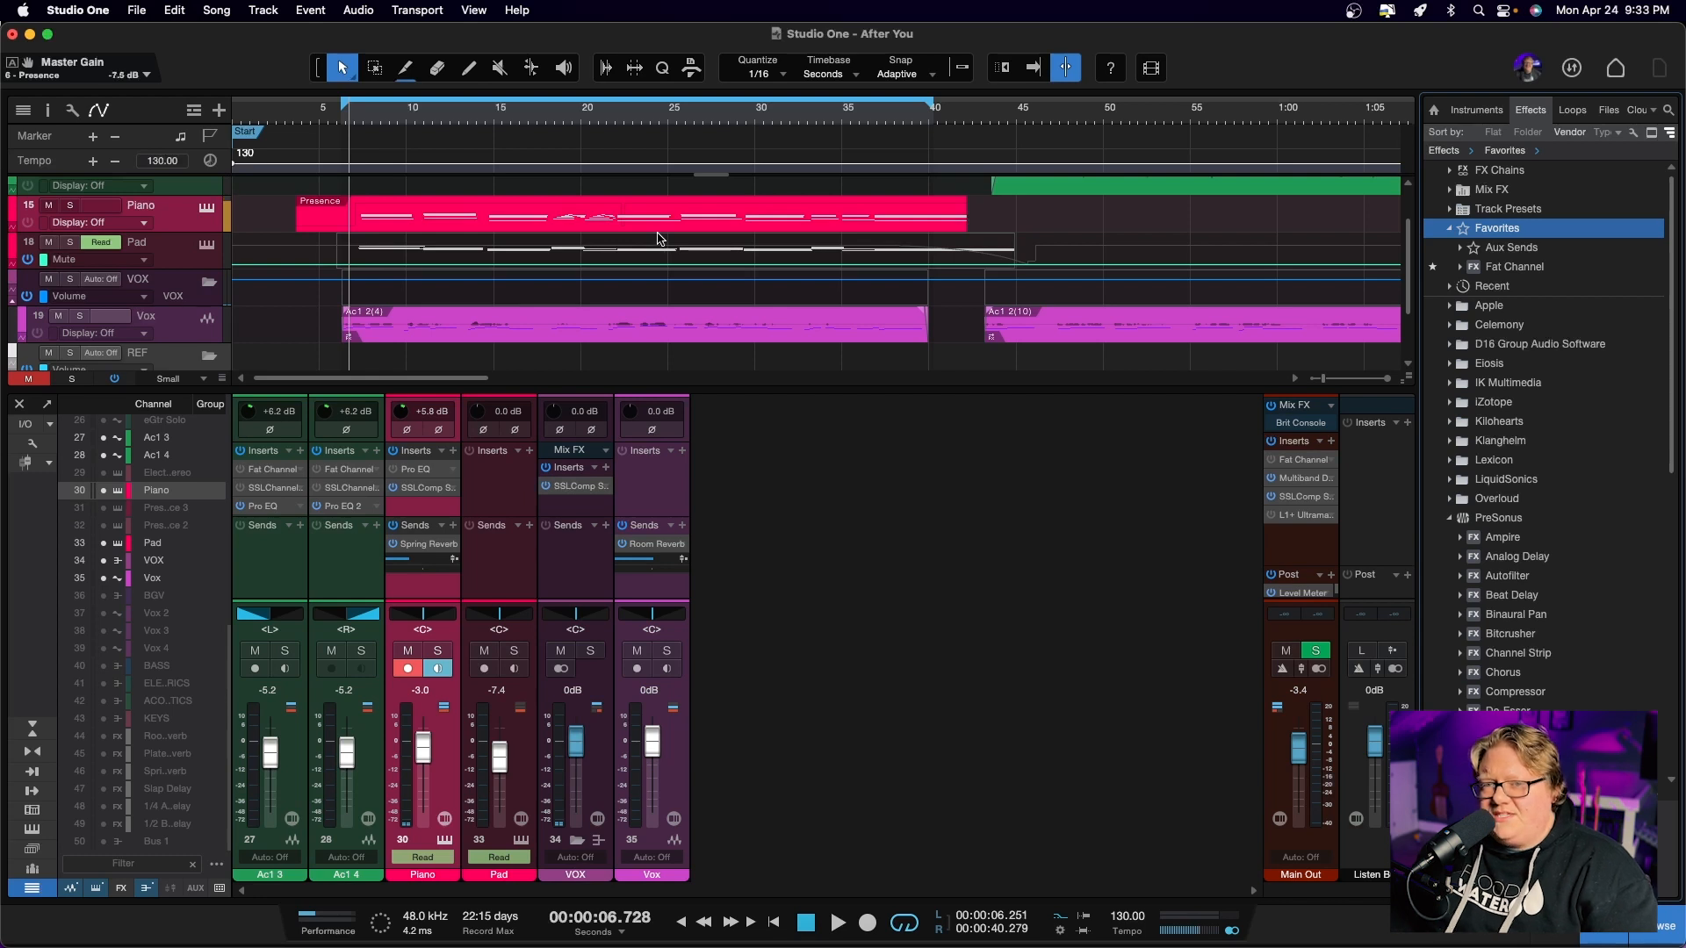
{"action": "key", "text": "KP_1"}
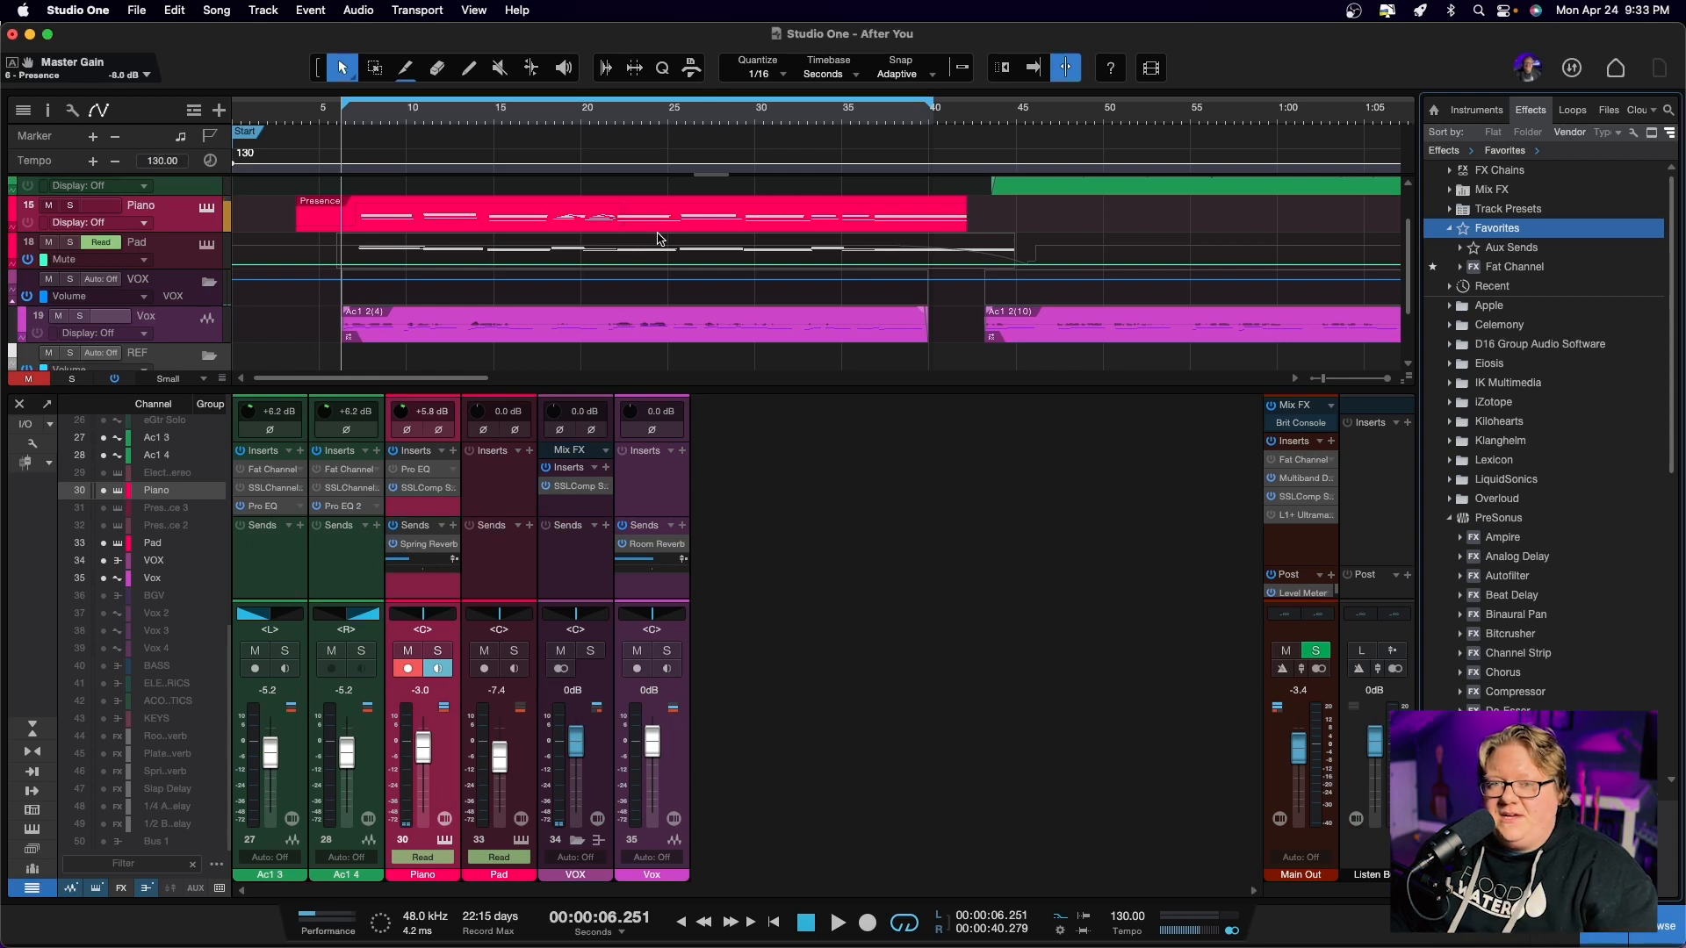
{"action": "key", "text": "space"}
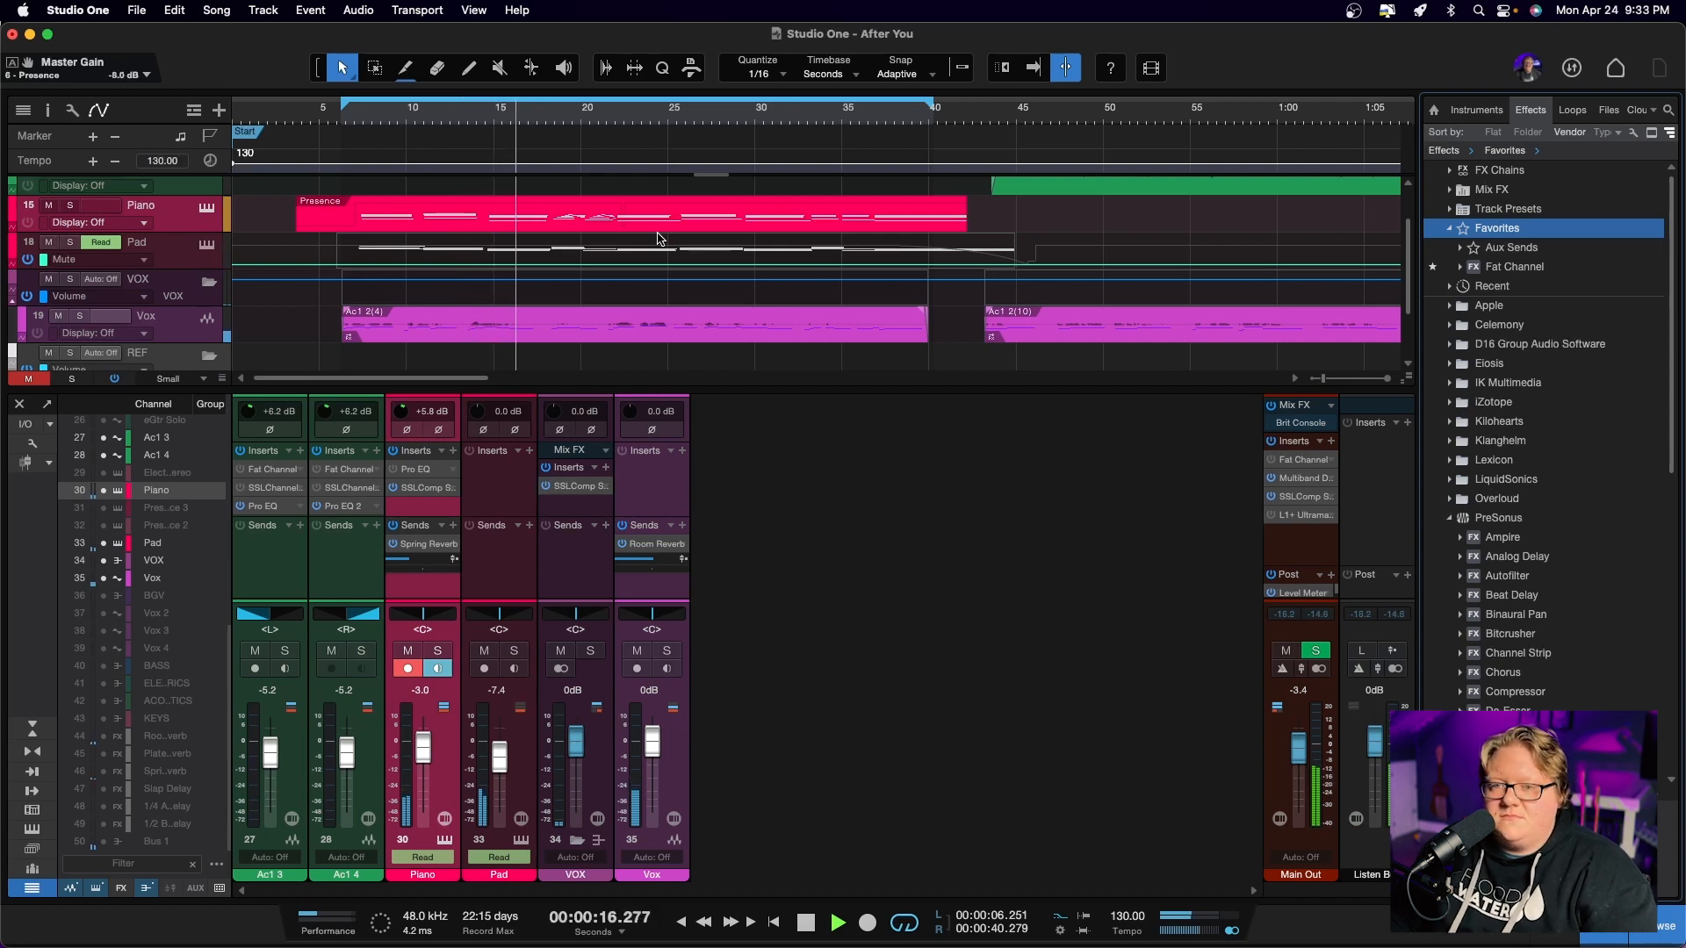
{"action": "key", "text": "space"}
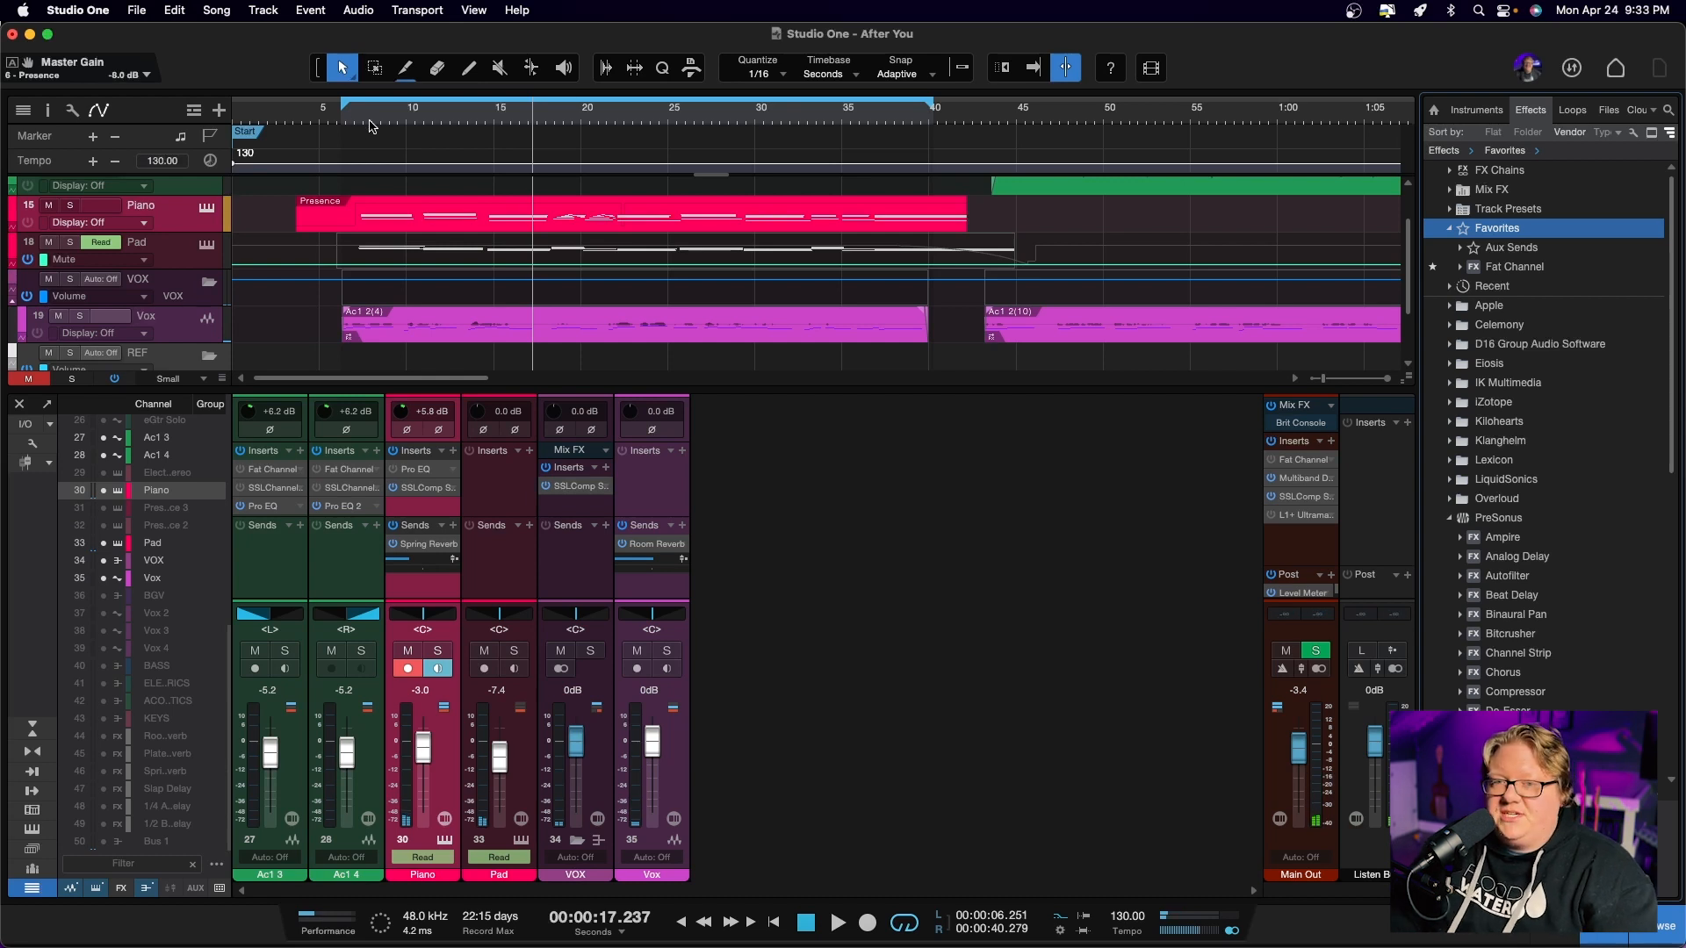
{"action": "left_click", "coordinate": [368, 125]}
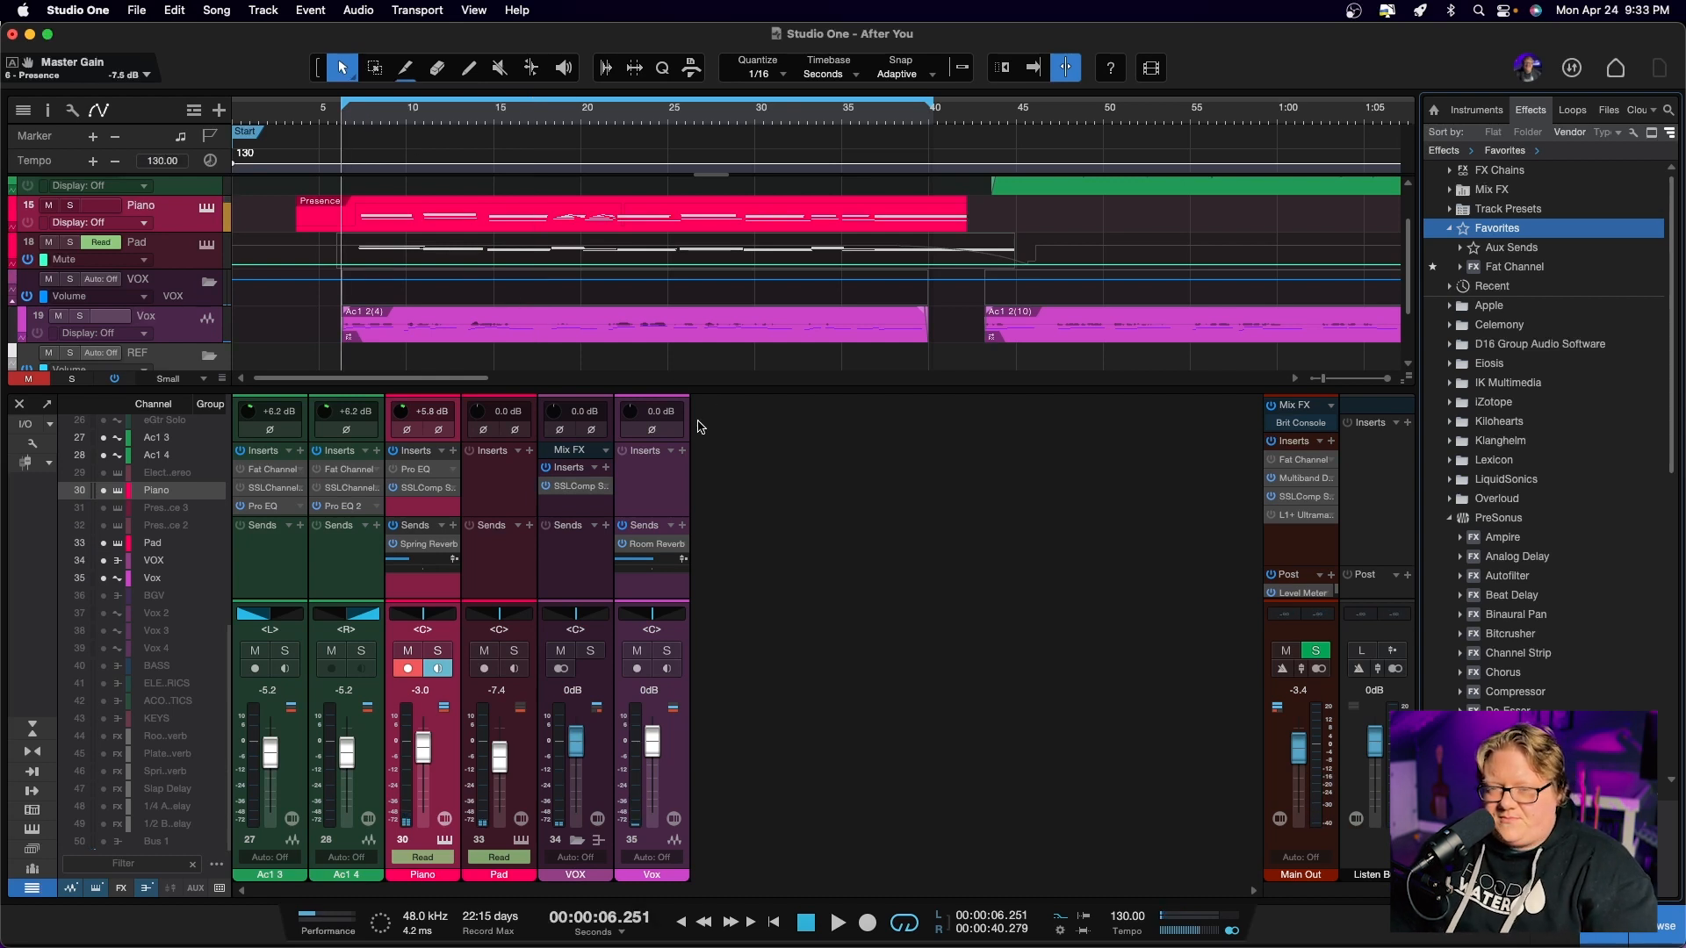
Bypass the VOX bus's SSLComp insert and the Vox room reverb send, and audition the Vox track in solo
{"action": "left_click", "coordinate": [545, 485]}
{"action": "left_click", "coordinate": [667, 650]}
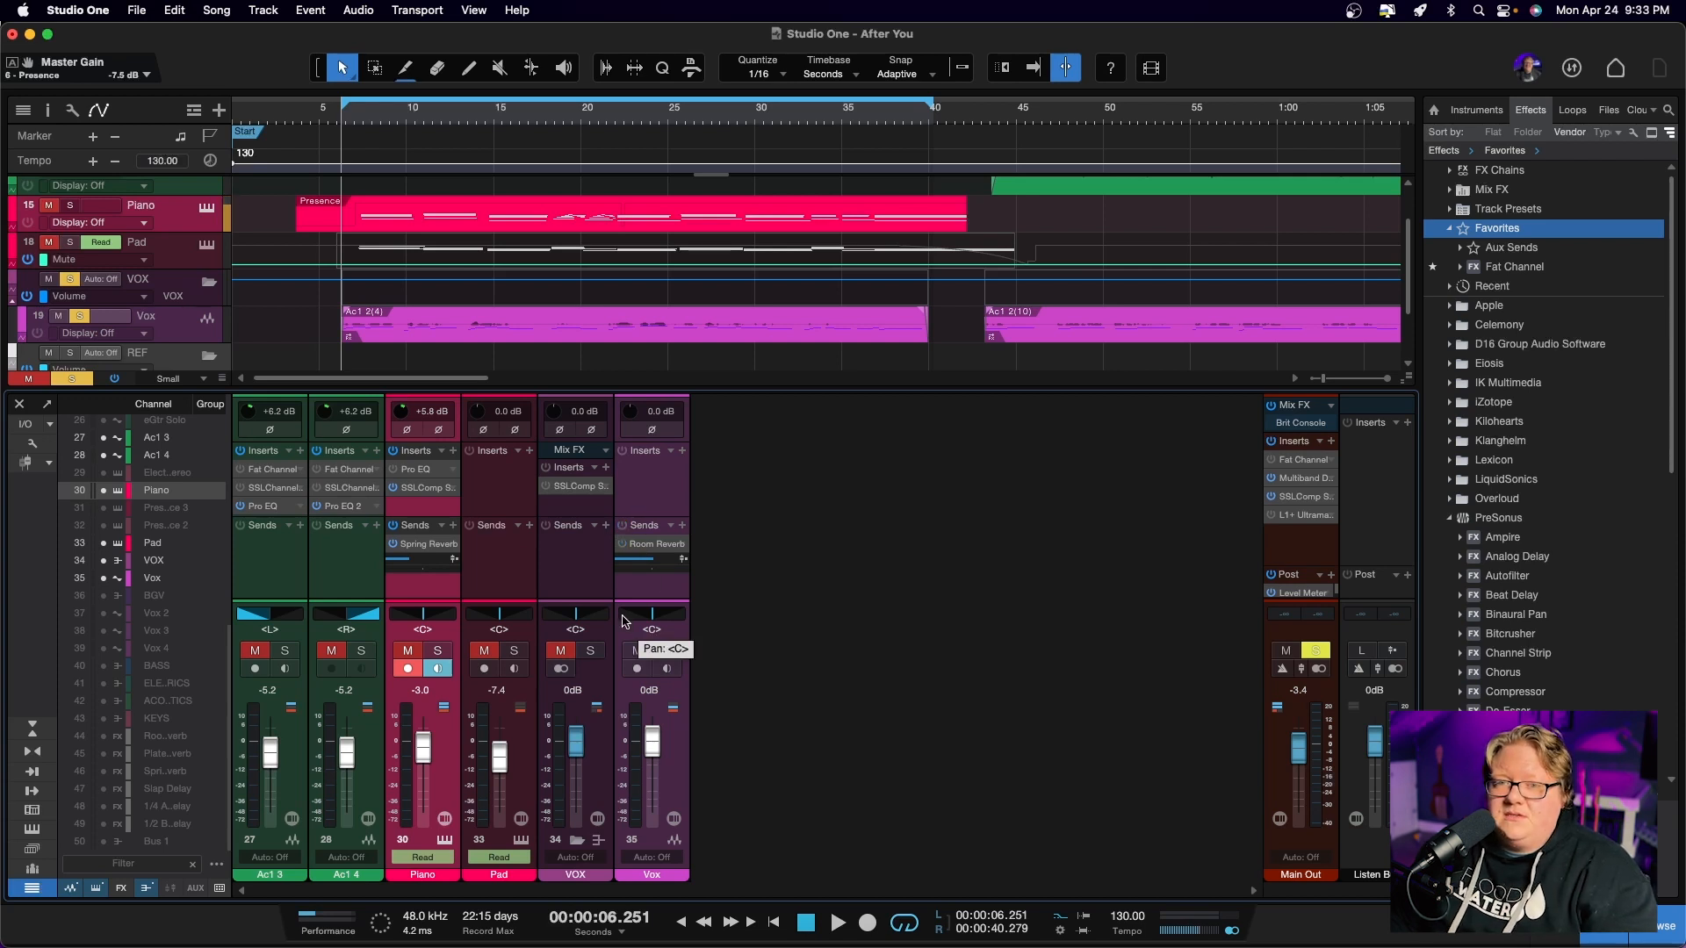
{"action": "key", "text": "space"}
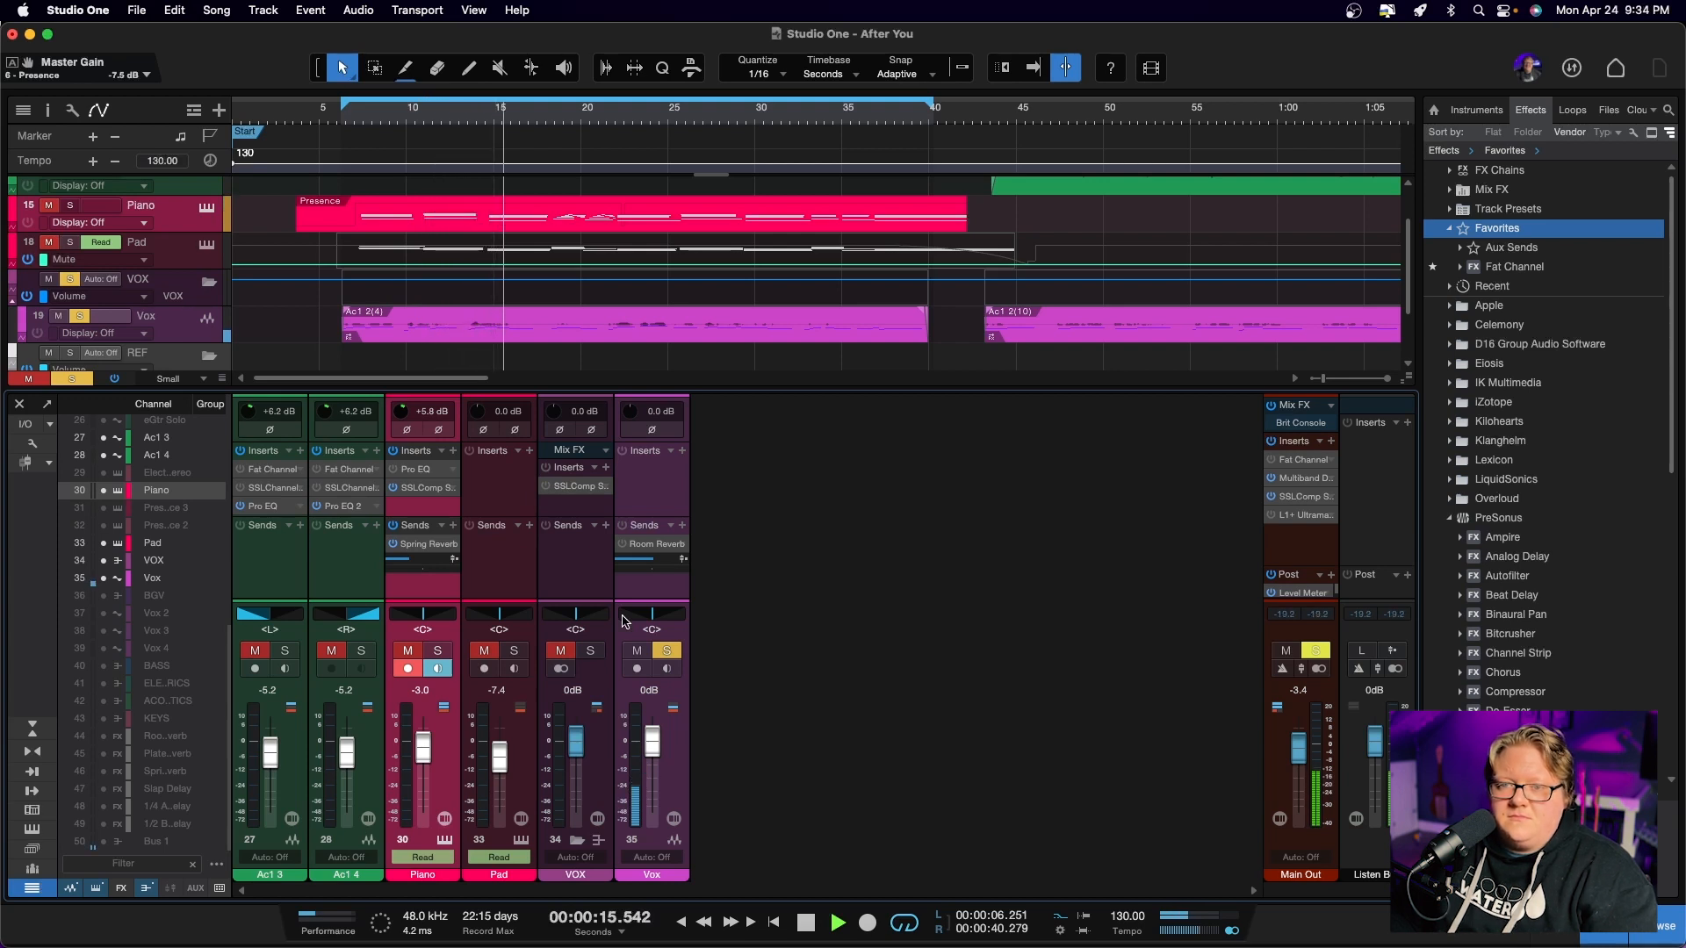
{"action": "key", "text": "space"}
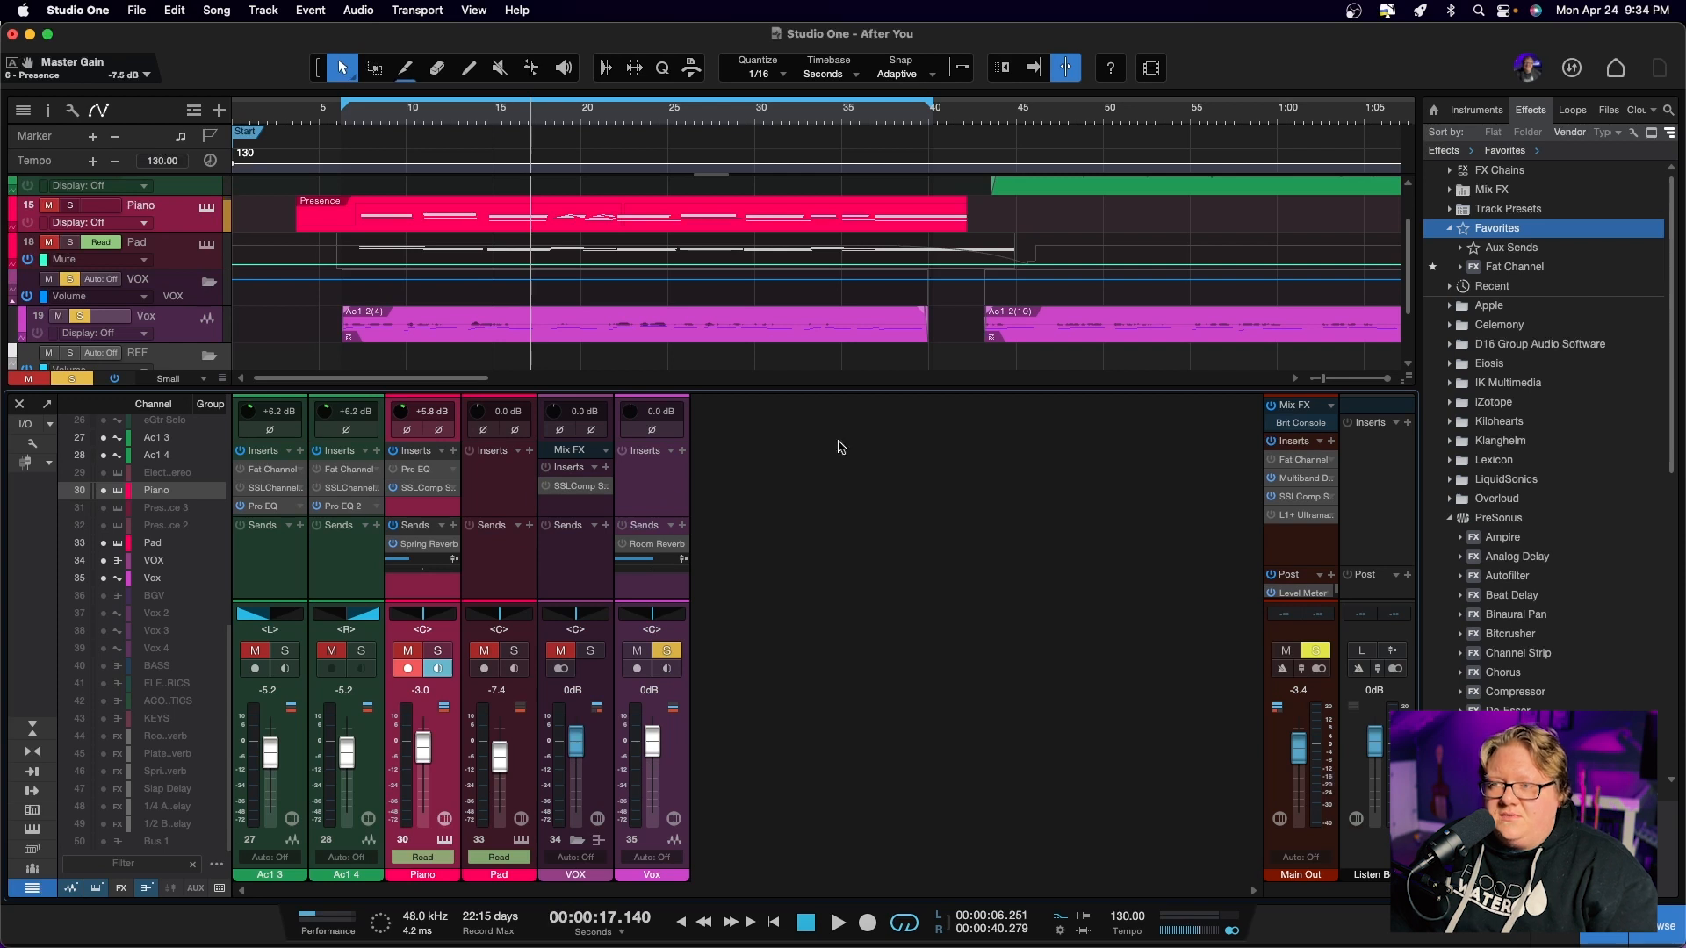
Insert Fat Channel on the Vox track and view its HPF/Gate, Compressor, Equalizer and Limiter sections
{"action": "left_click_drag", "start_coordinate": [1514, 266], "coordinate": [665, 500]}
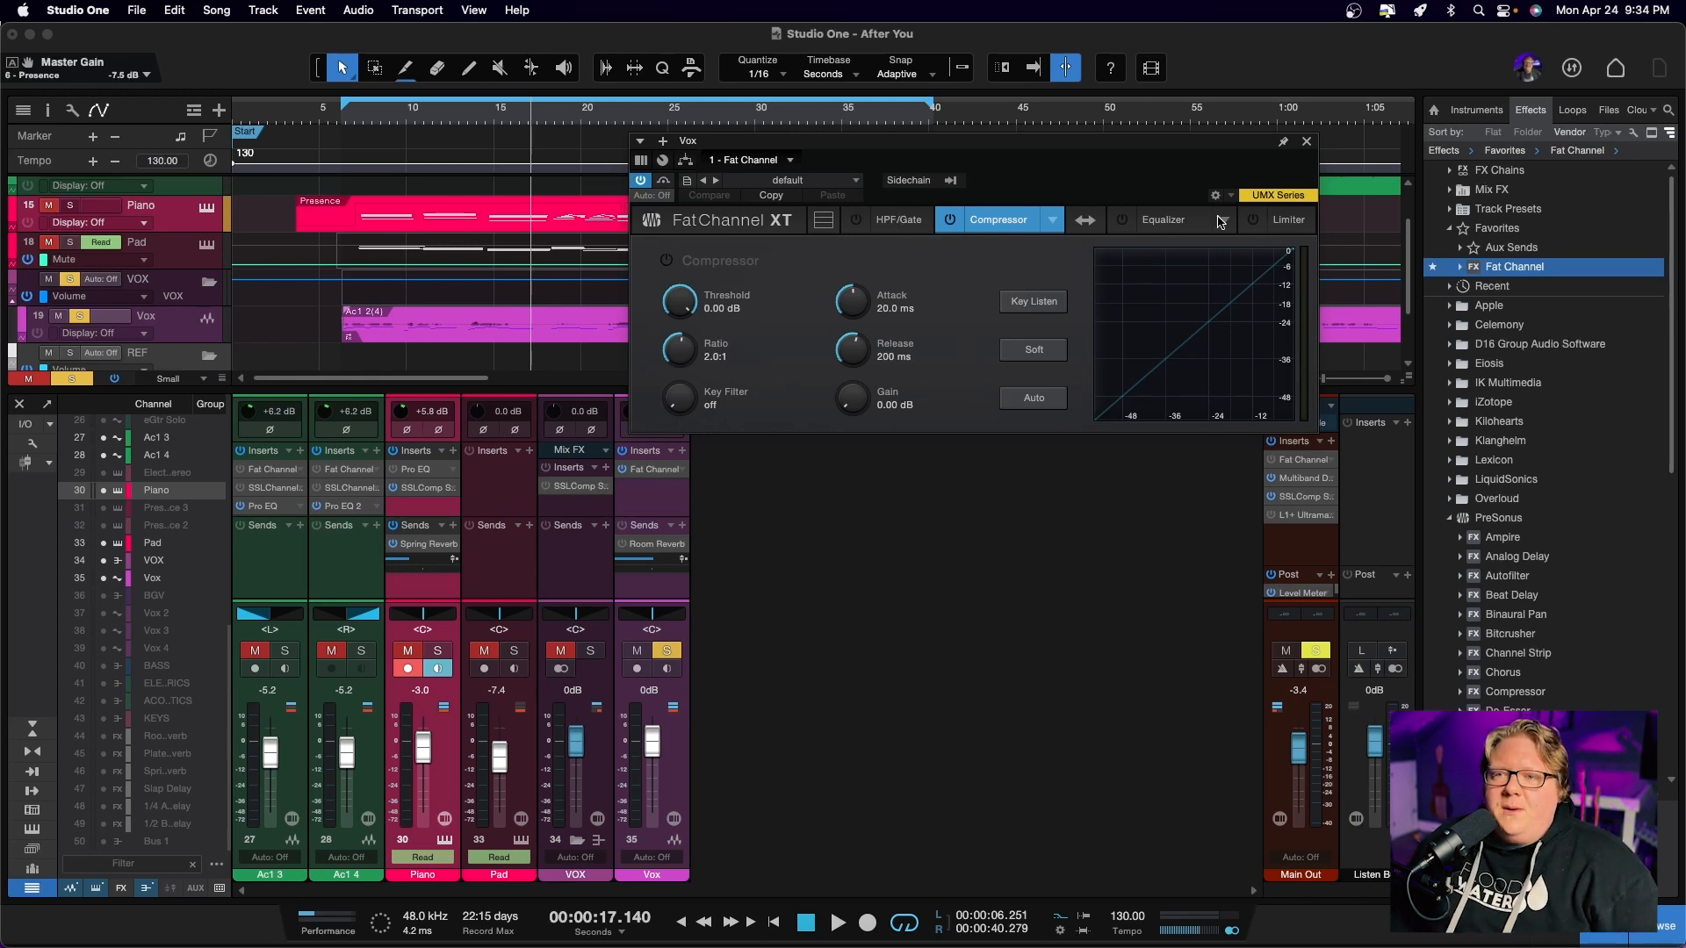
{"action": "left_click", "coordinate": [885, 228]}
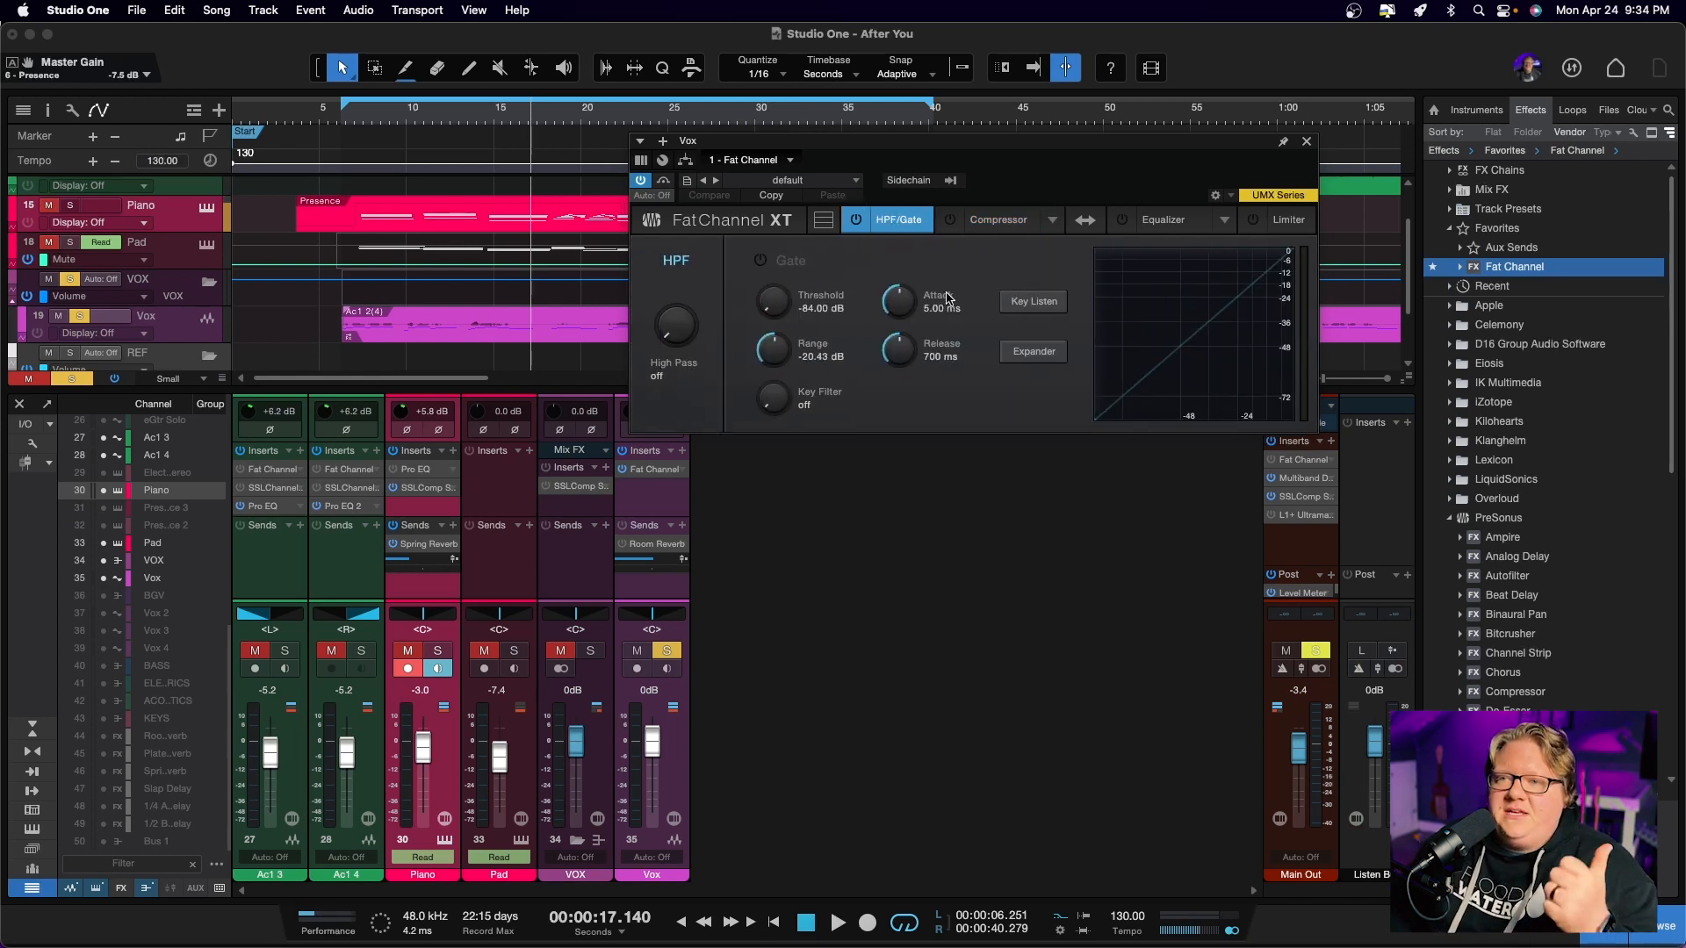
{"action": "left_click", "coordinate": [1001, 229]}
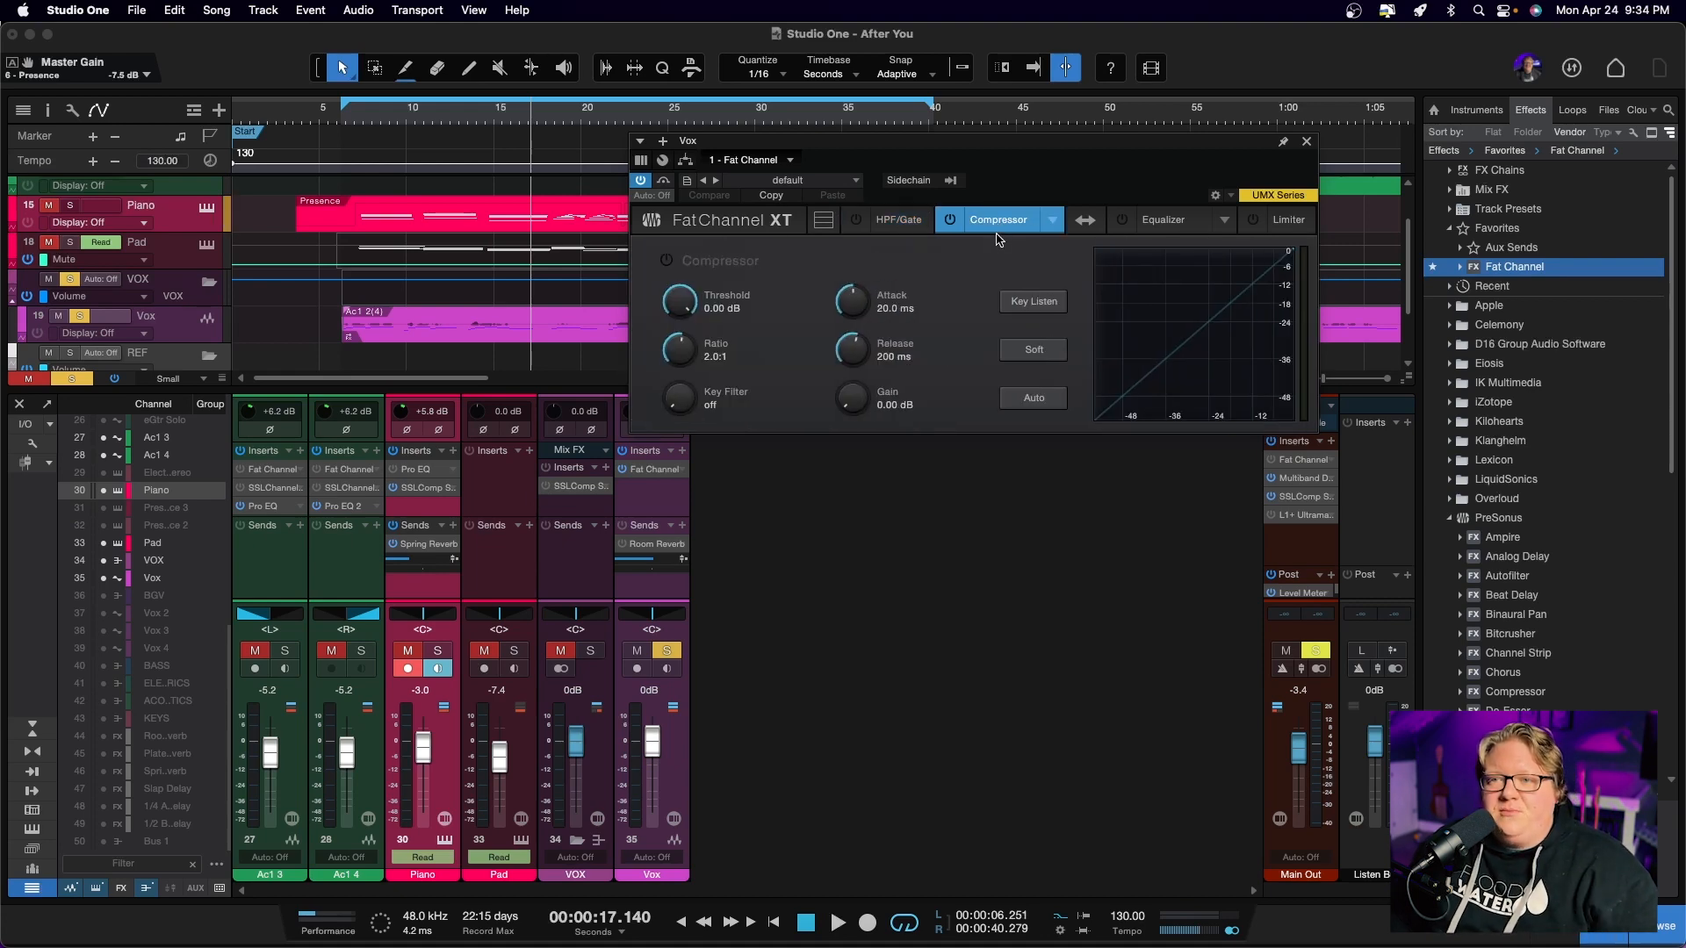
{"action": "left_click", "coordinate": [1163, 222]}
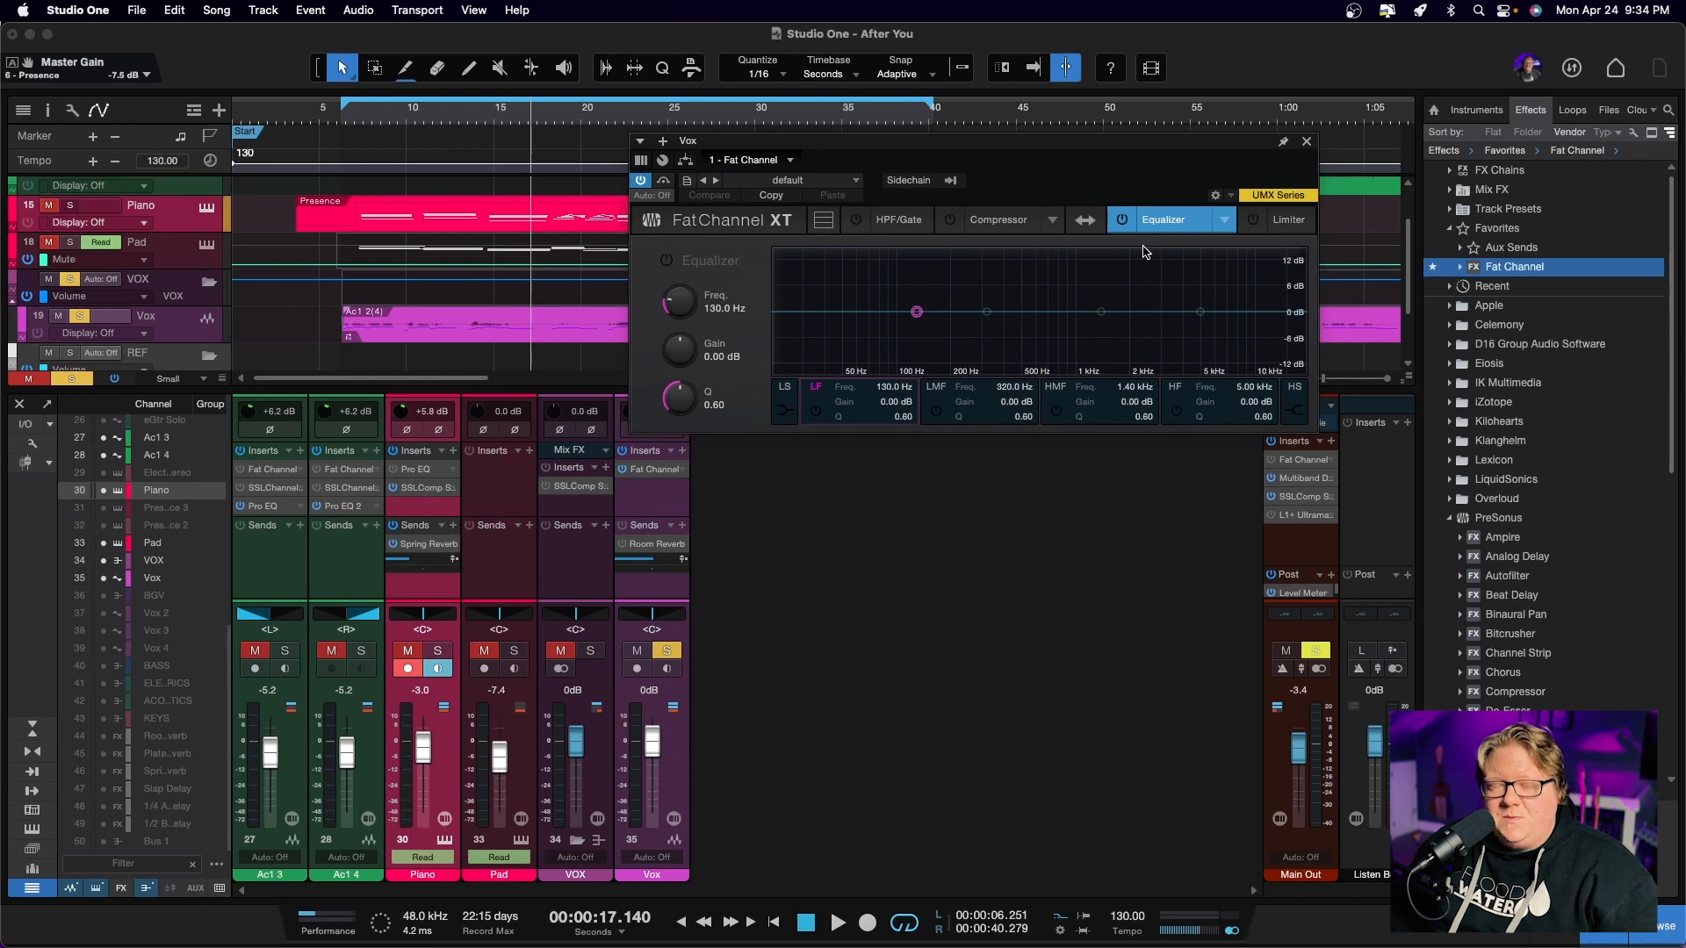
{"action": "left_click", "coordinate": [1282, 230]}
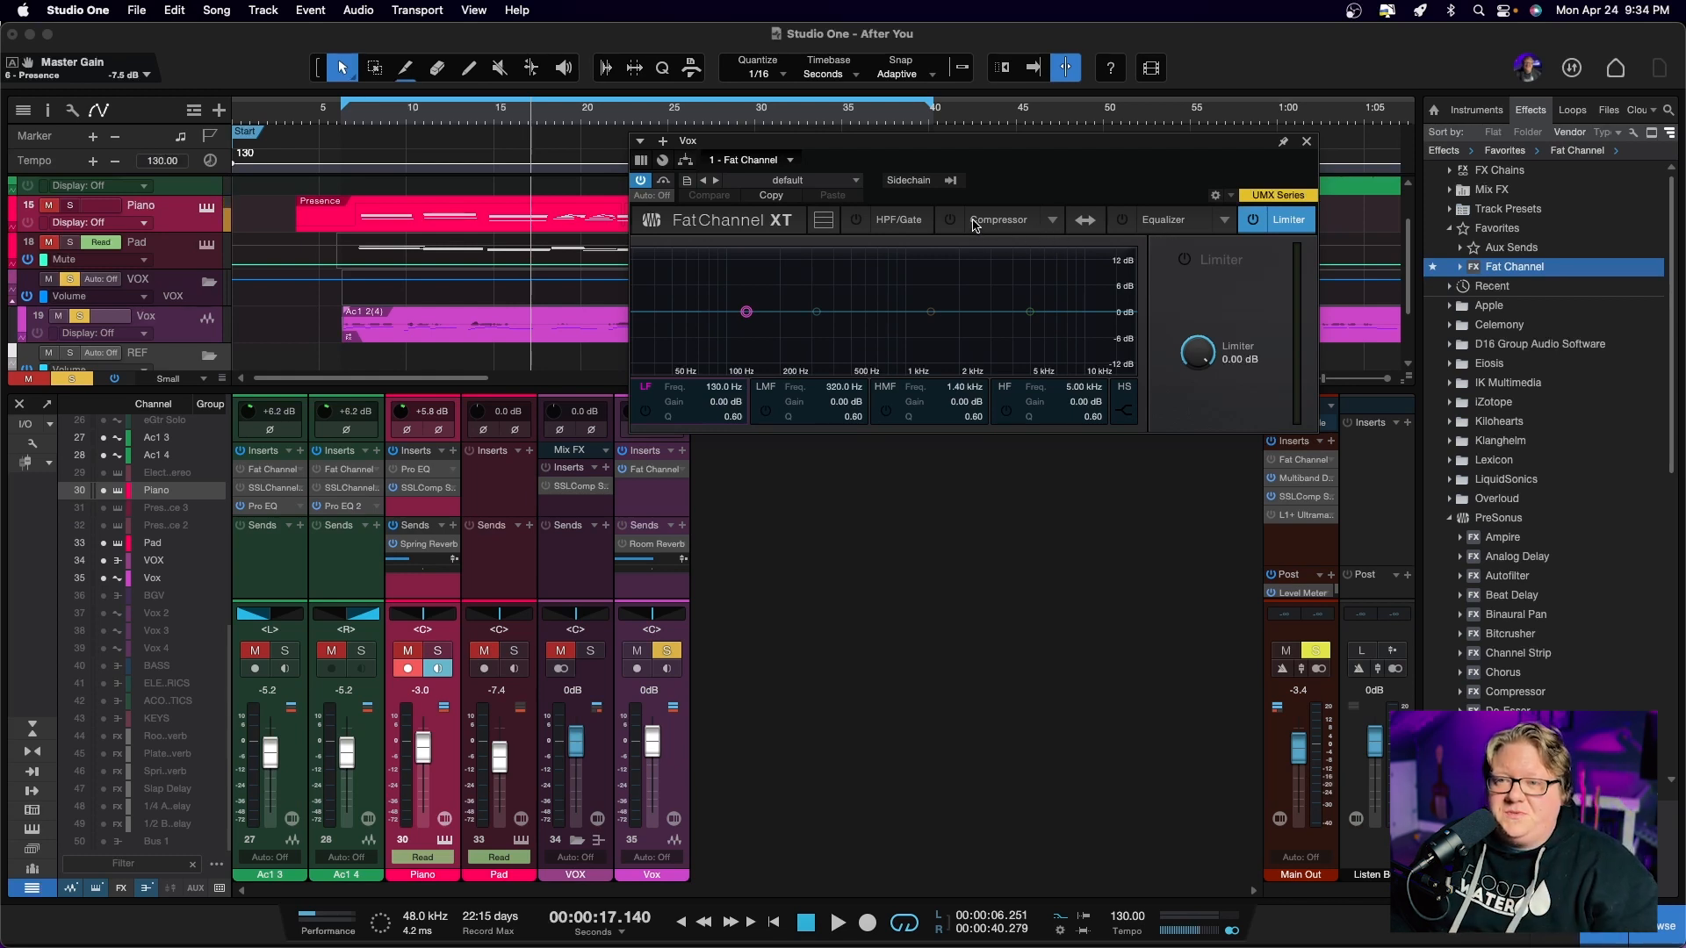
Turn on the Compressor and Equalizer sections of Fat Channel
{"action": "left_click", "coordinate": [974, 226]}
{"action": "left_click", "coordinate": [950, 219]}
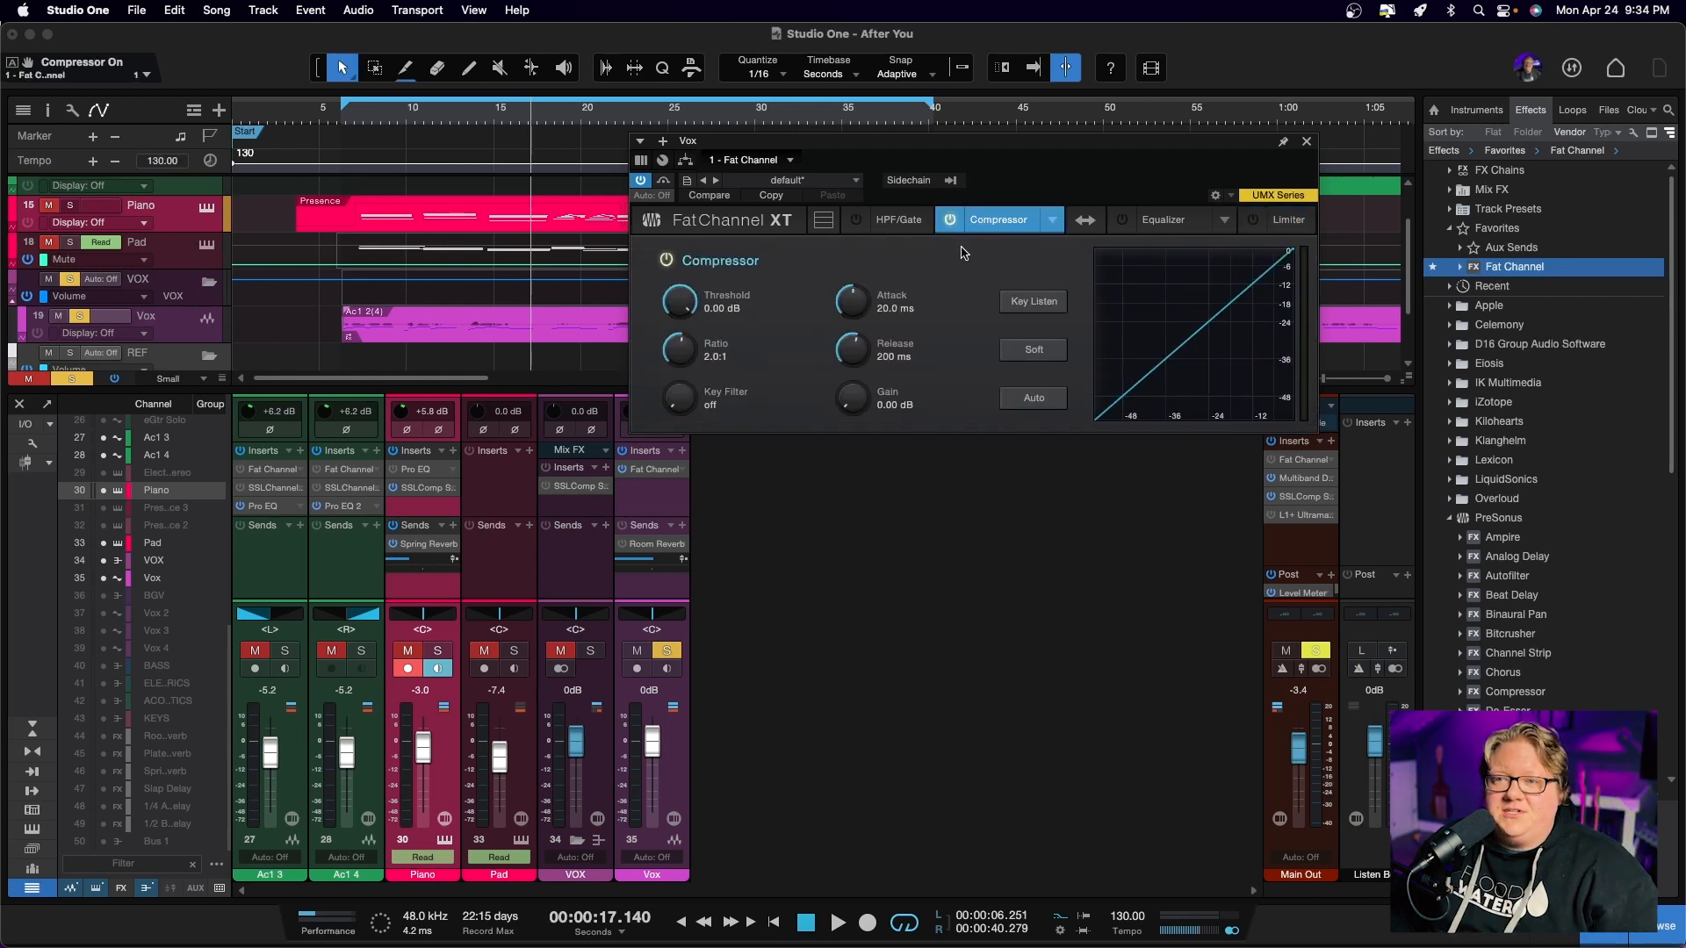
{"action": "left_click", "coordinate": [1119, 222]}
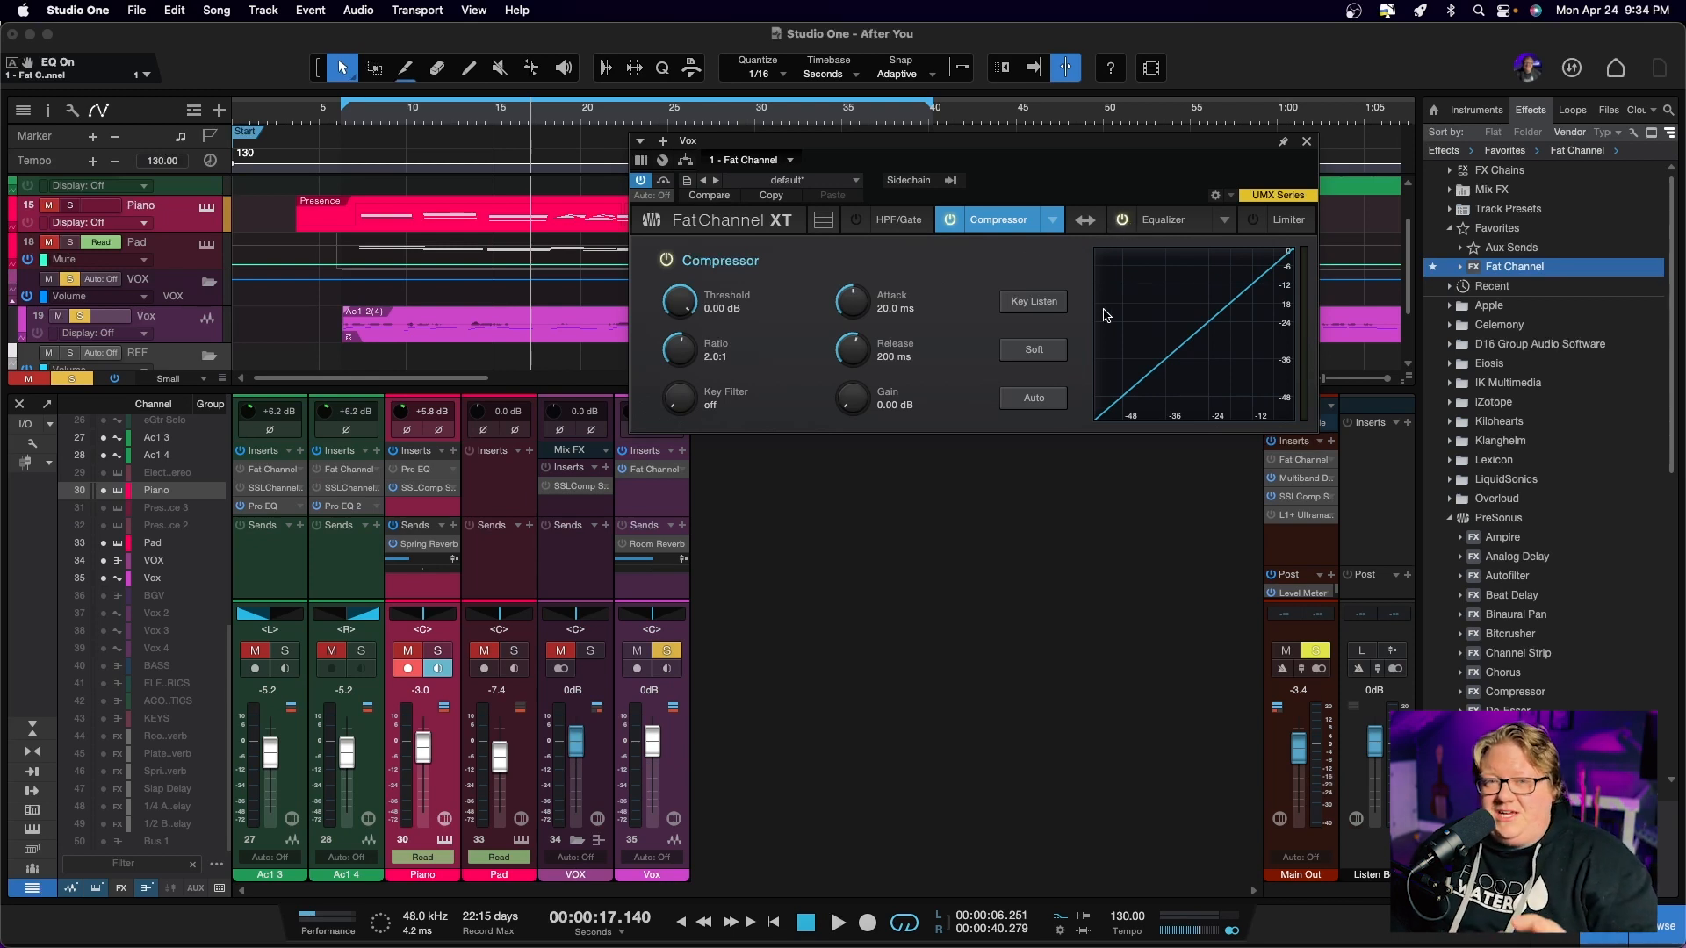
{"action": "left_click", "coordinate": [1170, 225]}
Swap the processing order of the compressor and equalizer, and restore the original order
{"action": "left_click", "coordinate": [1085, 221]}
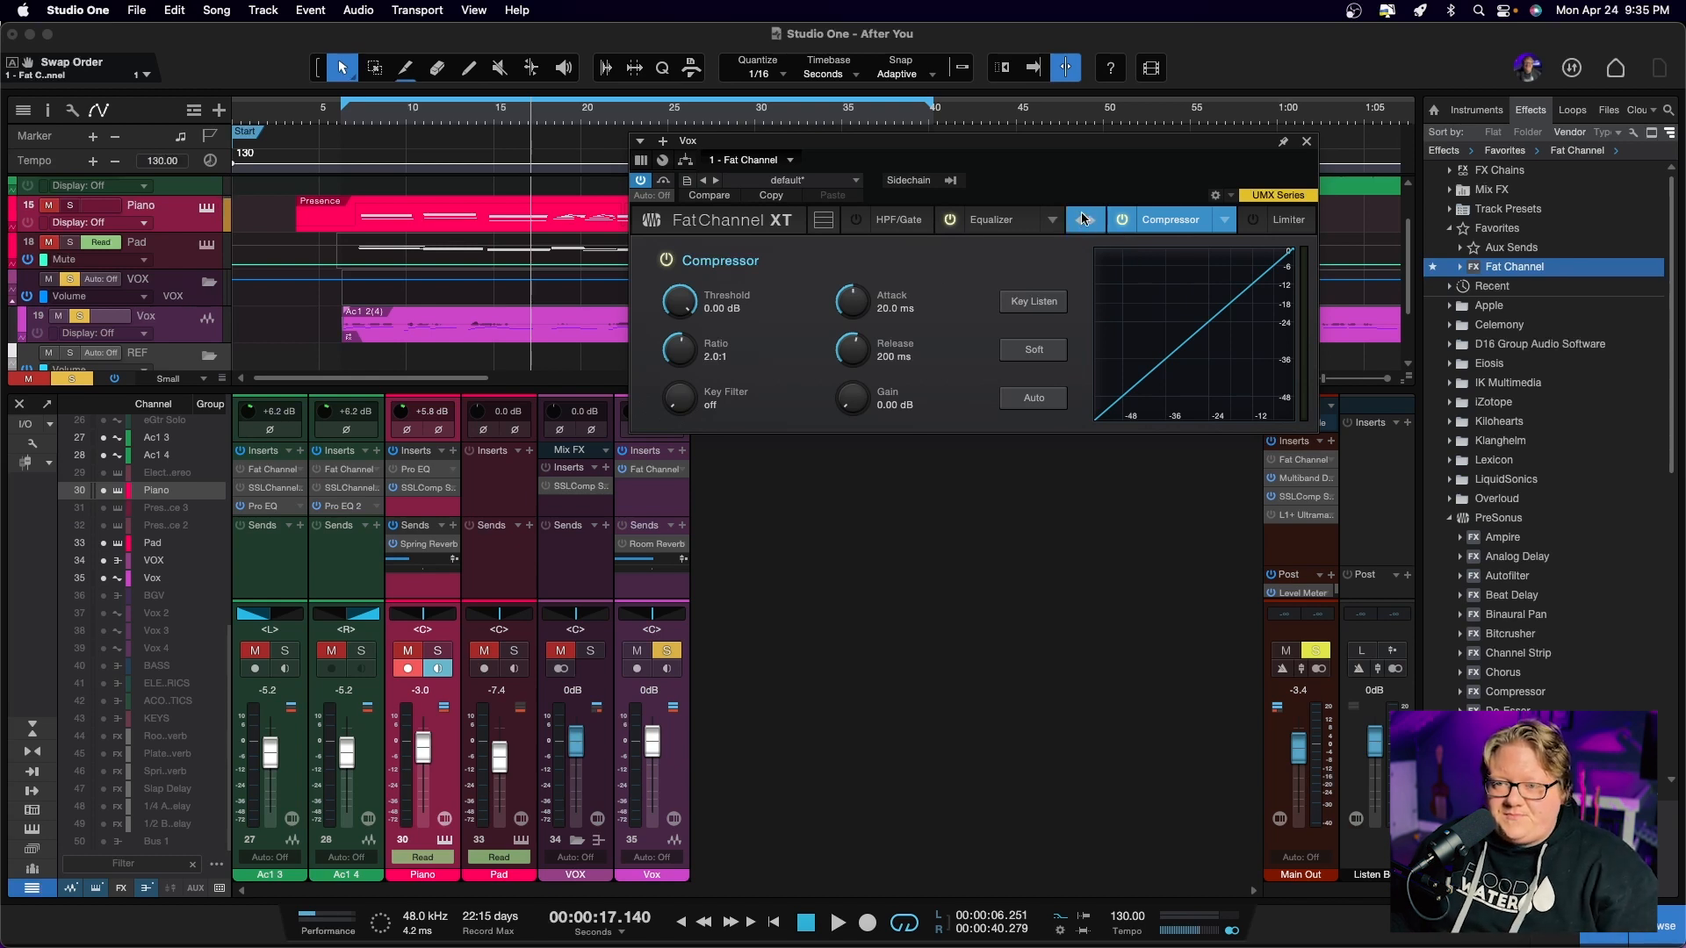
{"action": "left_click", "coordinate": [1085, 220]}
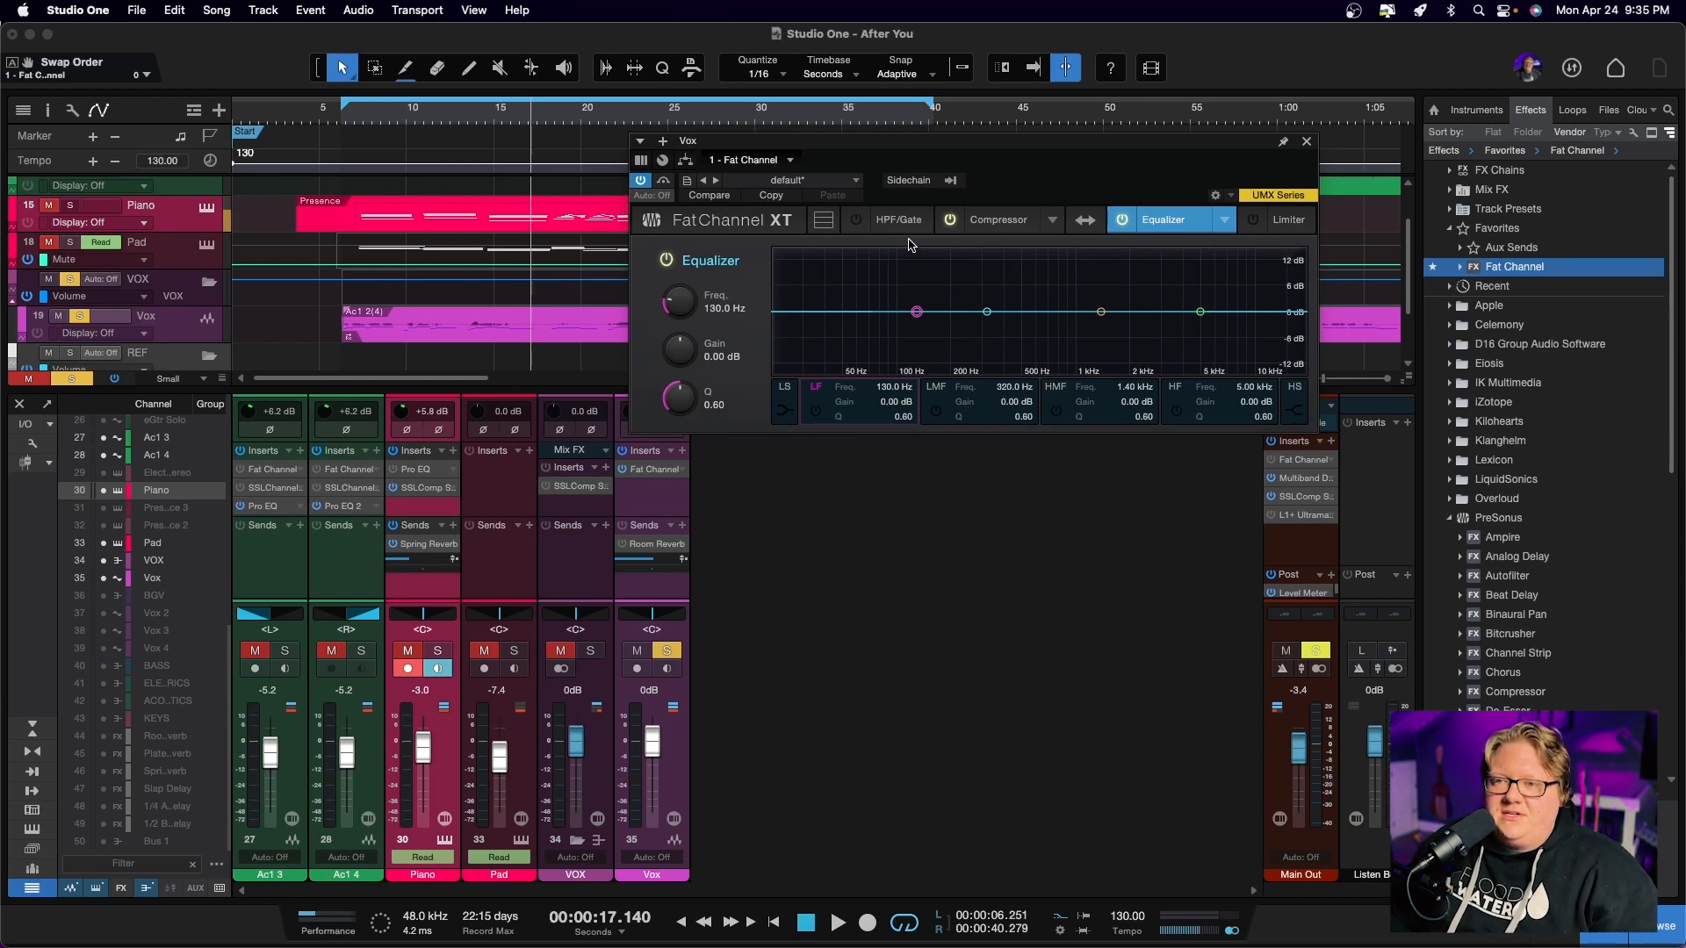
Step through Fat Channel's Compressor, HPF/Gate, Equalizer and Limiter sections in the single-section view
{"action": "left_click", "coordinate": [999, 230]}
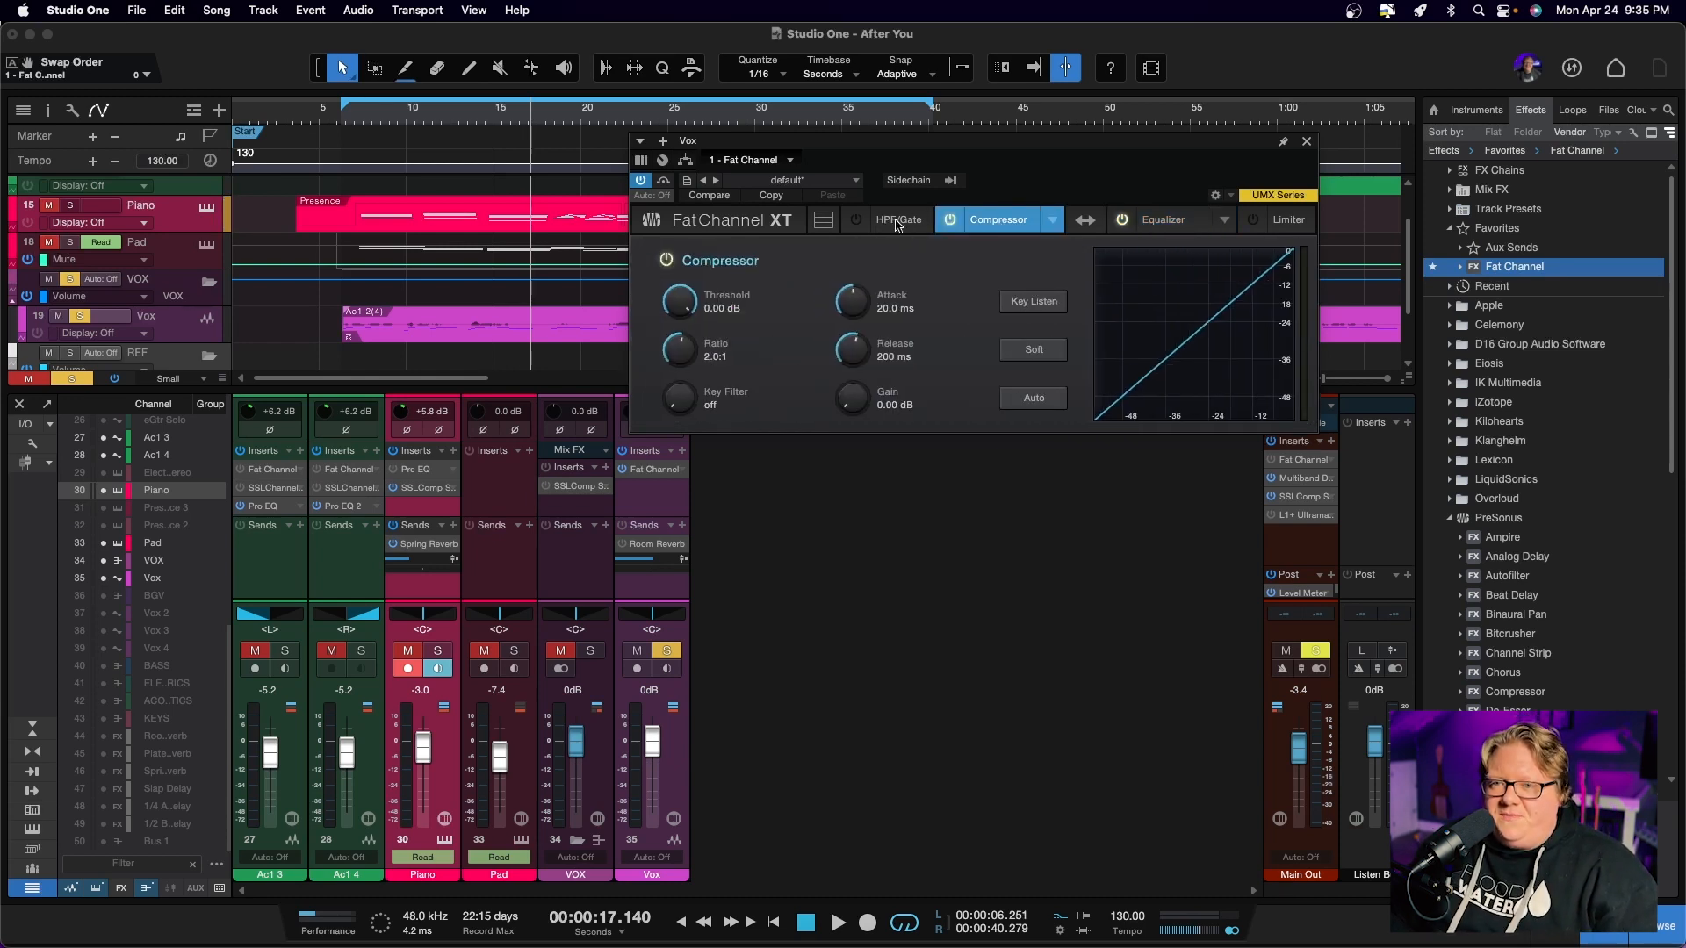
{"action": "left_click", "coordinate": [897, 221]}
{"action": "left_click", "coordinate": [1018, 224]}
{"action": "left_click", "coordinate": [1163, 221]}
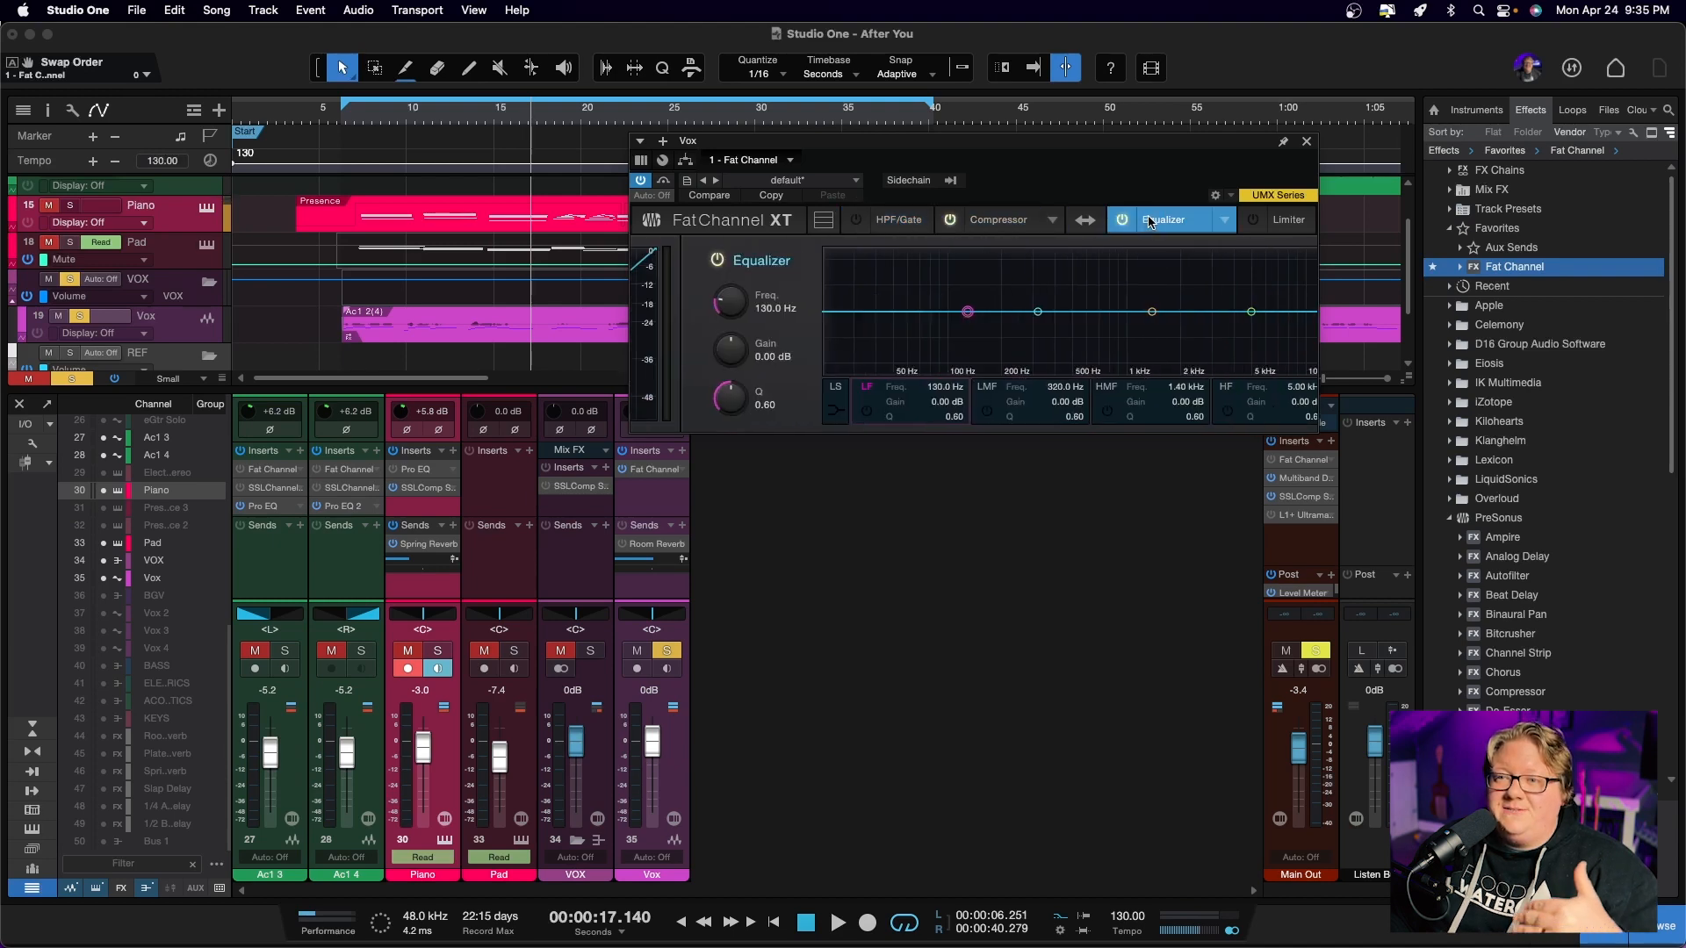
{"action": "left_click", "coordinate": [1291, 221]}
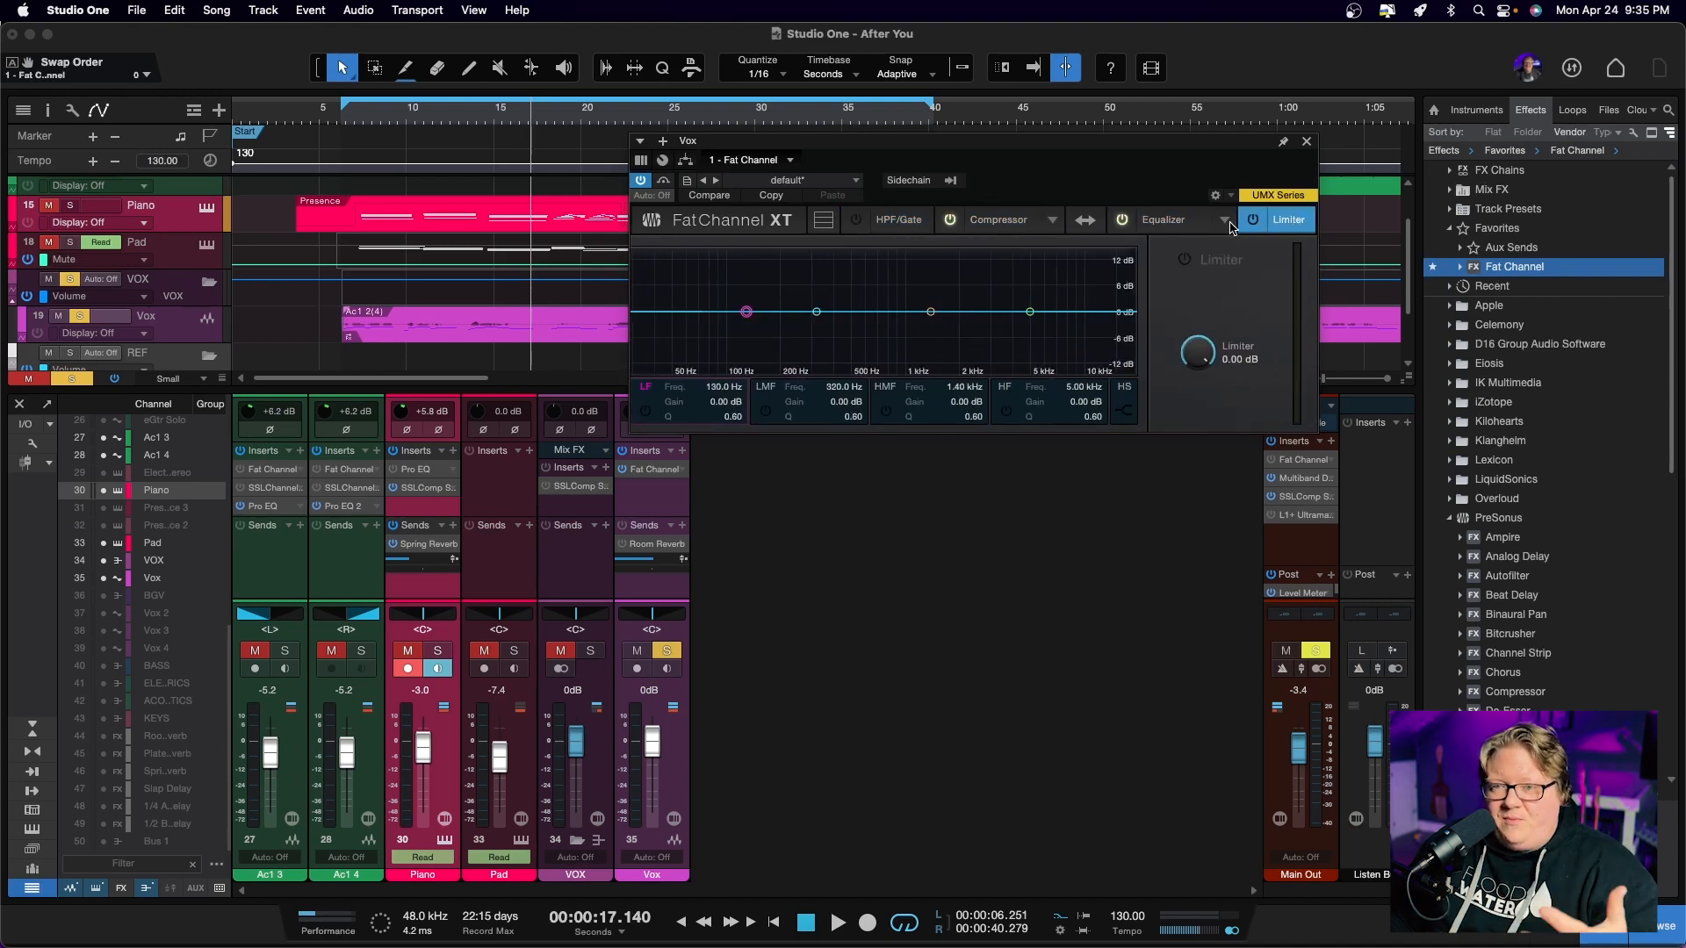
Show all Fat Channel sections at once and move the plug-in window clear of the mixer's Vox channel
{"action": "left_click", "coordinate": [824, 223]}
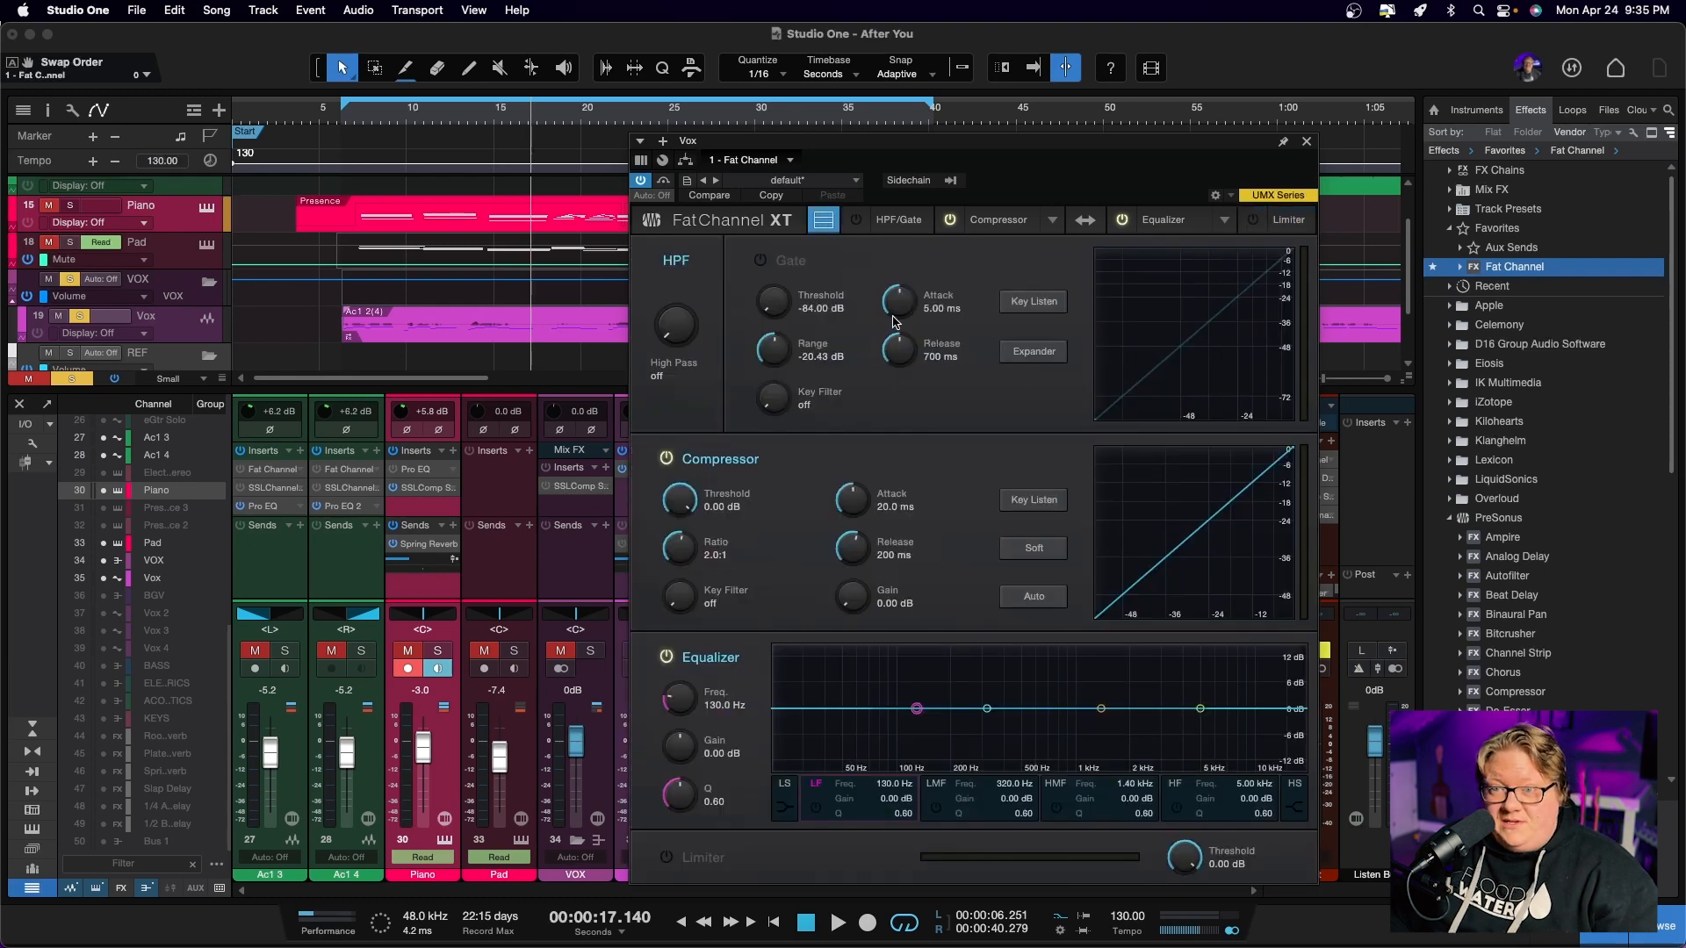
{"action": "left_click_drag", "start_coordinate": [924, 149], "coordinate": [1029, 123]}
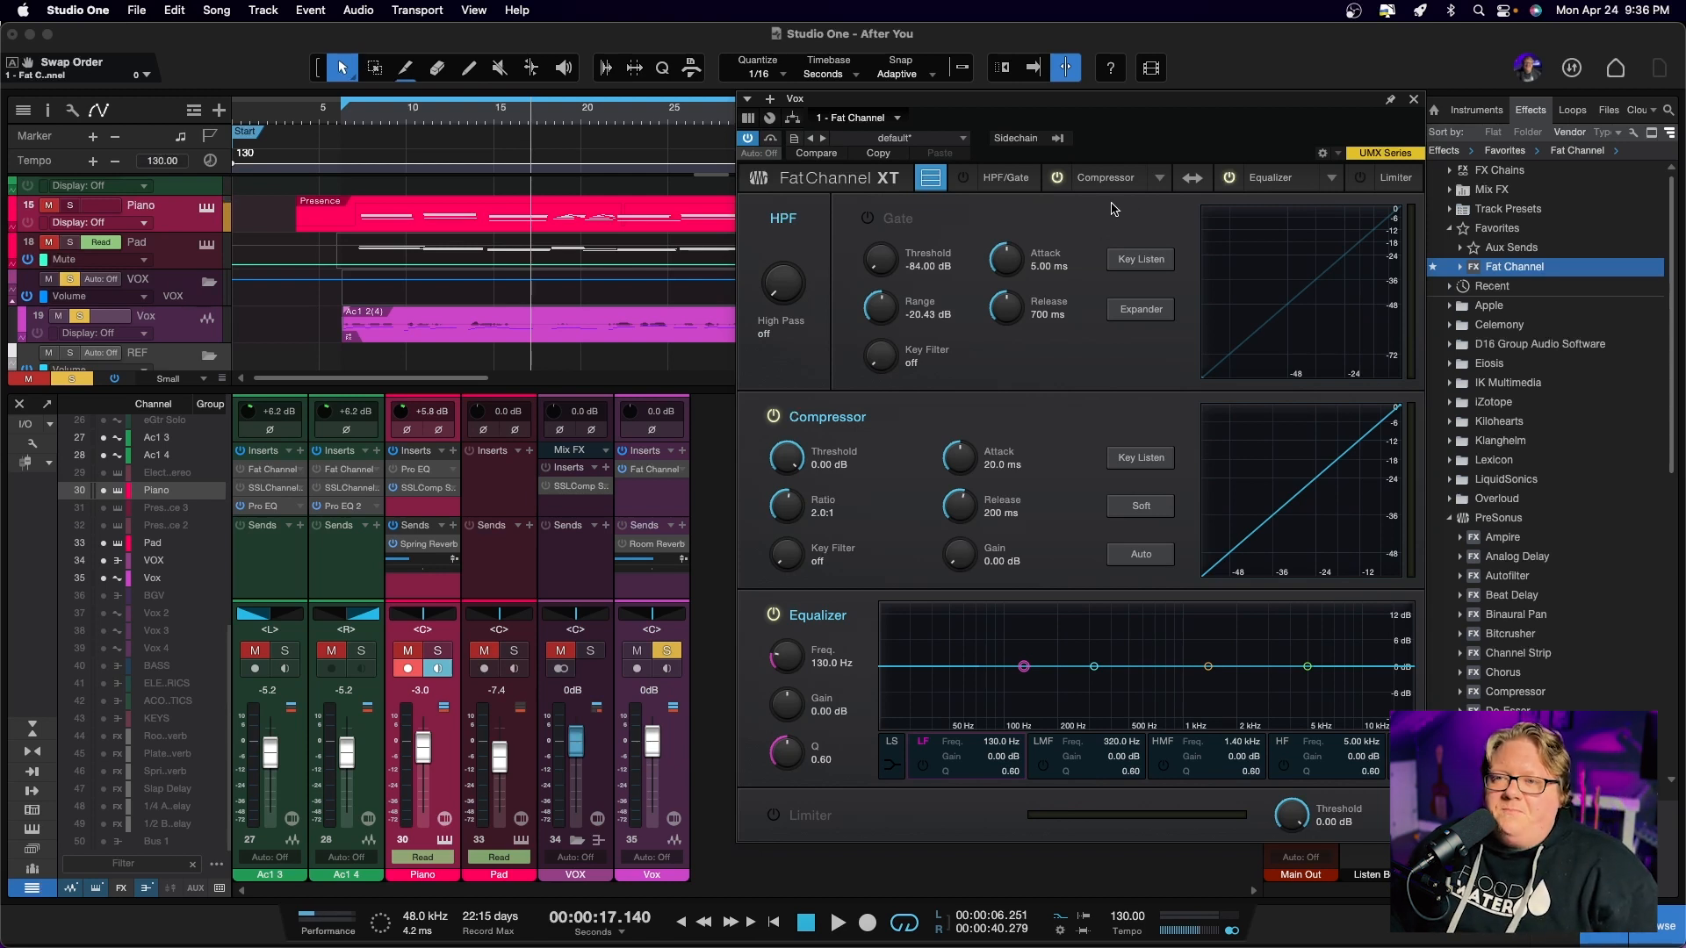
Browse the compressor models available in Fat Channel
{"action": "left_click", "coordinate": [1153, 179]}
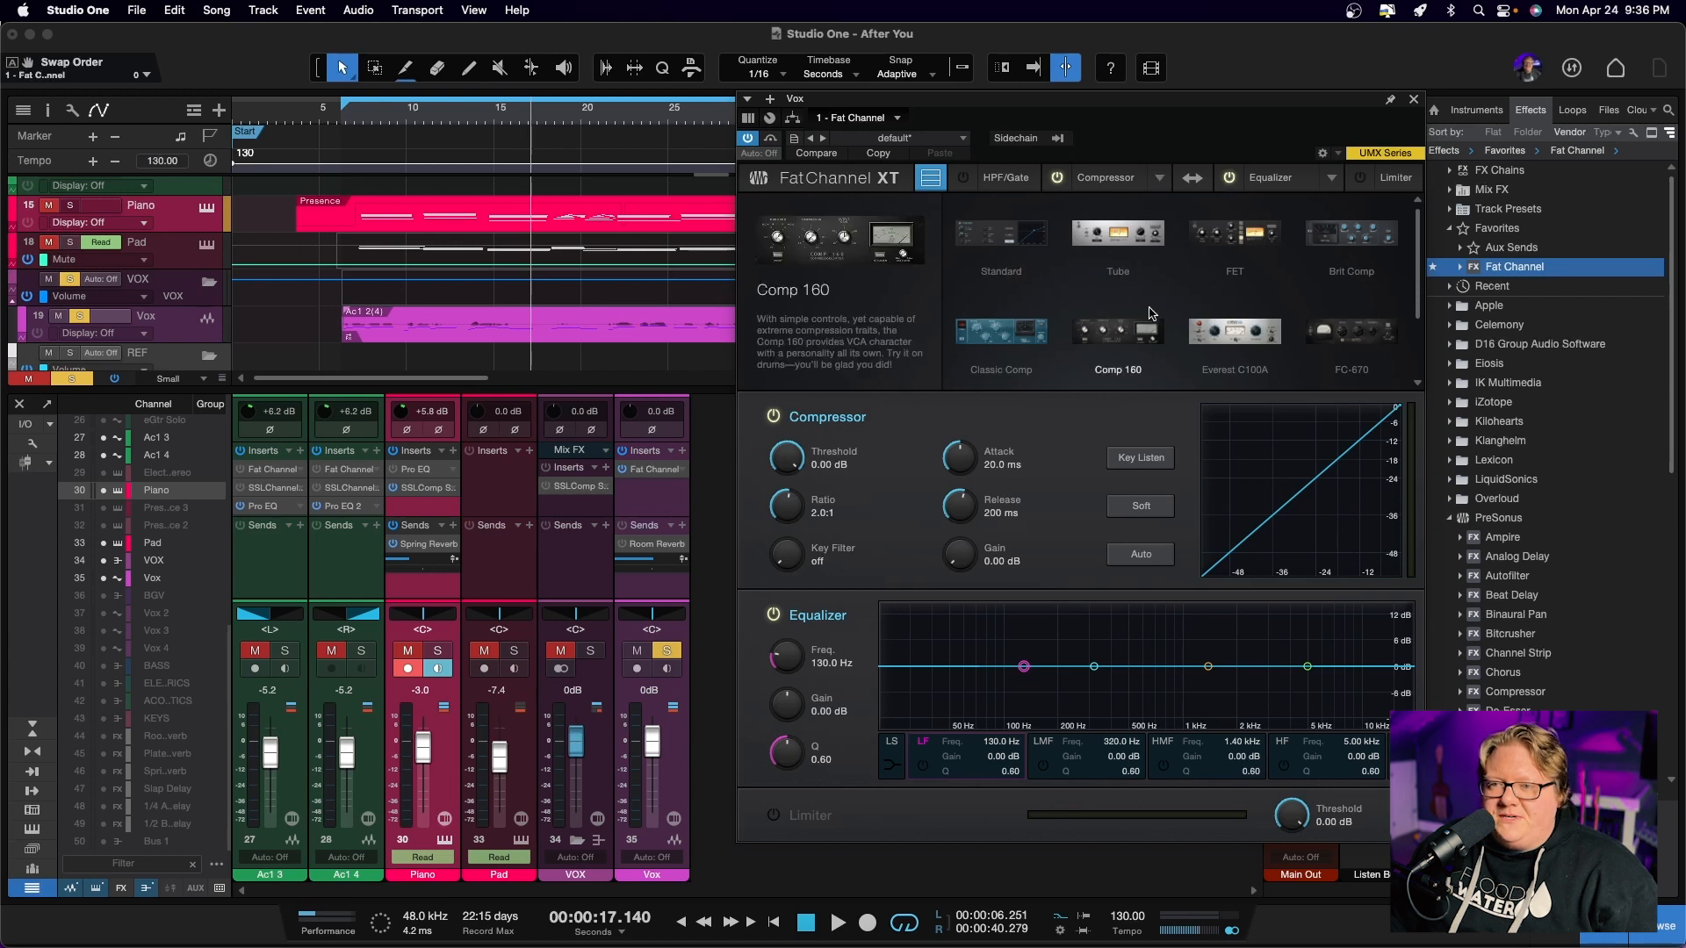
{"action": "left_click", "coordinate": [1118, 234]}
{"action": "scroll", "coordinate": [1124, 264], "scroll_direction": "down", "scroll_amount": 2}
{"action": "scroll", "coordinate": [1129, 276], "scroll_direction": "down", "scroll_amount": 1}
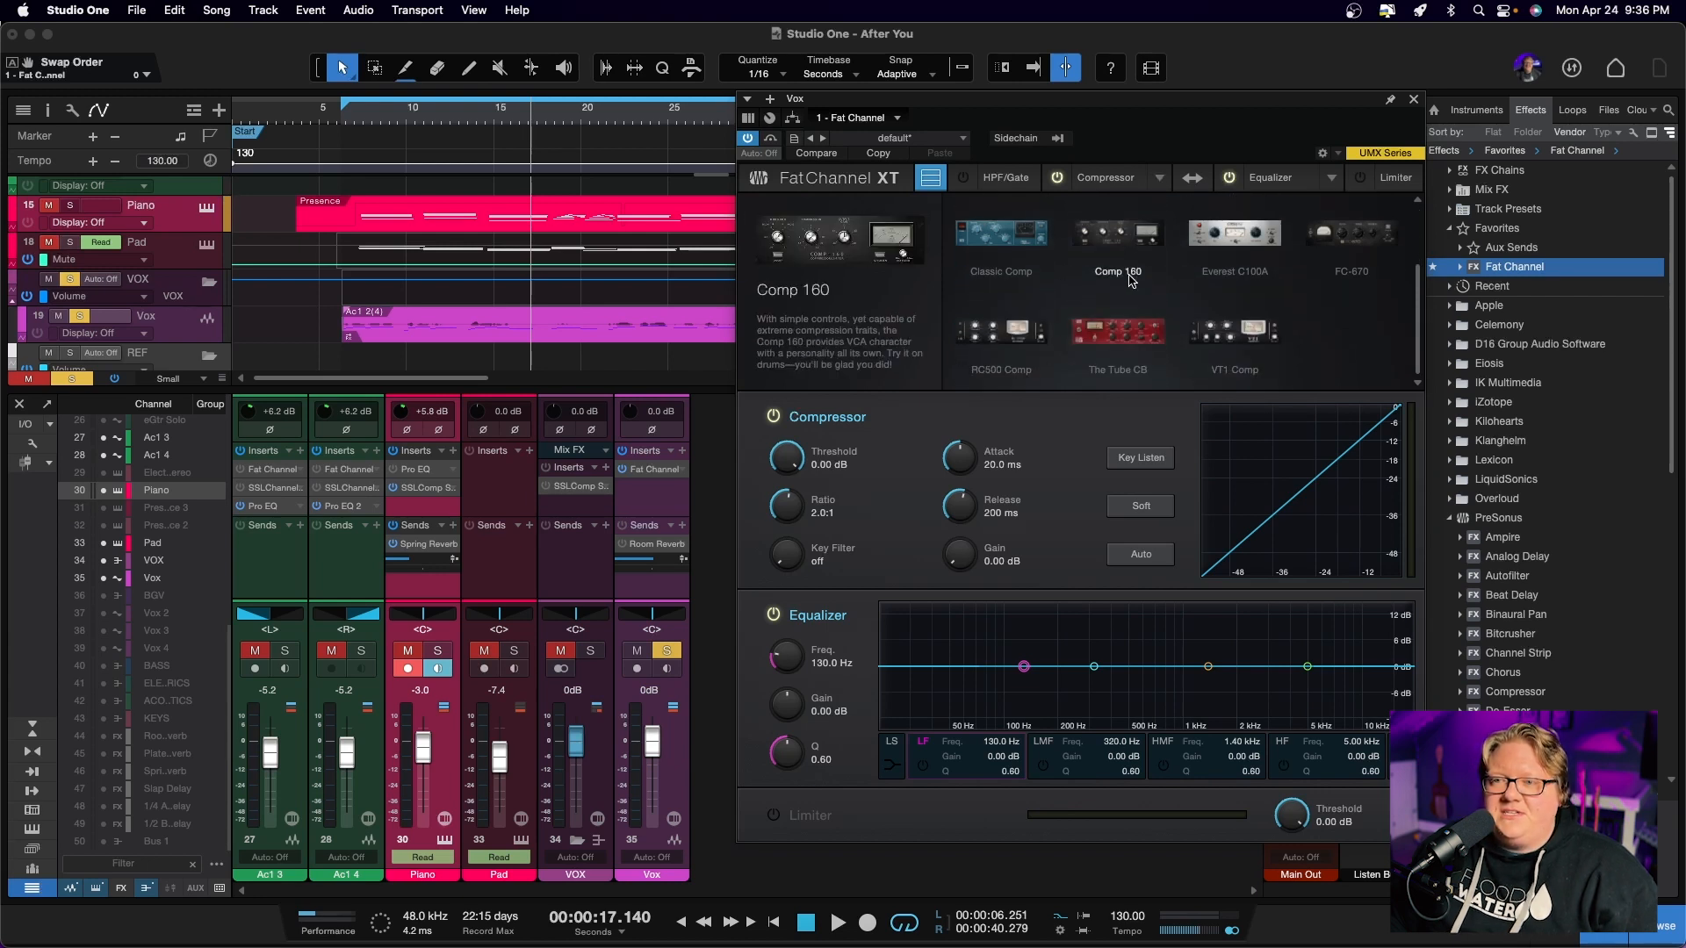
Browse the equalizer models available in Fat Channel and close the model browser
{"action": "left_click", "coordinate": [1329, 179]}
{"action": "left_click", "coordinate": [1329, 184]}
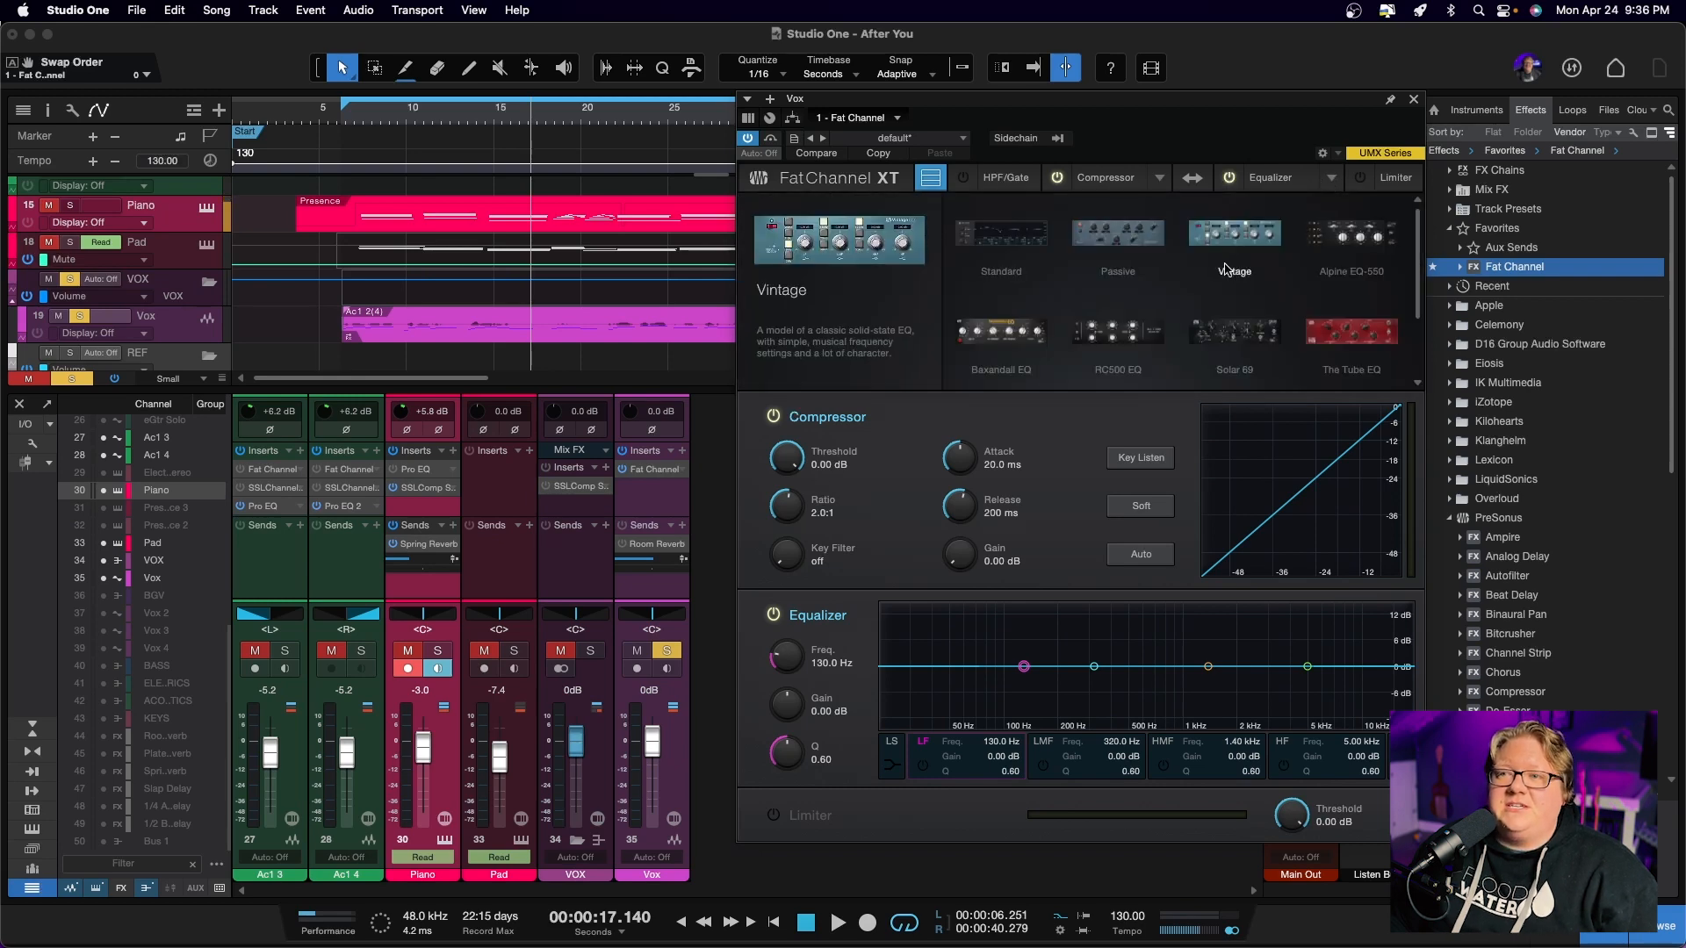
{"action": "scroll", "coordinate": [1234, 254], "scroll_direction": "down", "scroll_amount": 1}
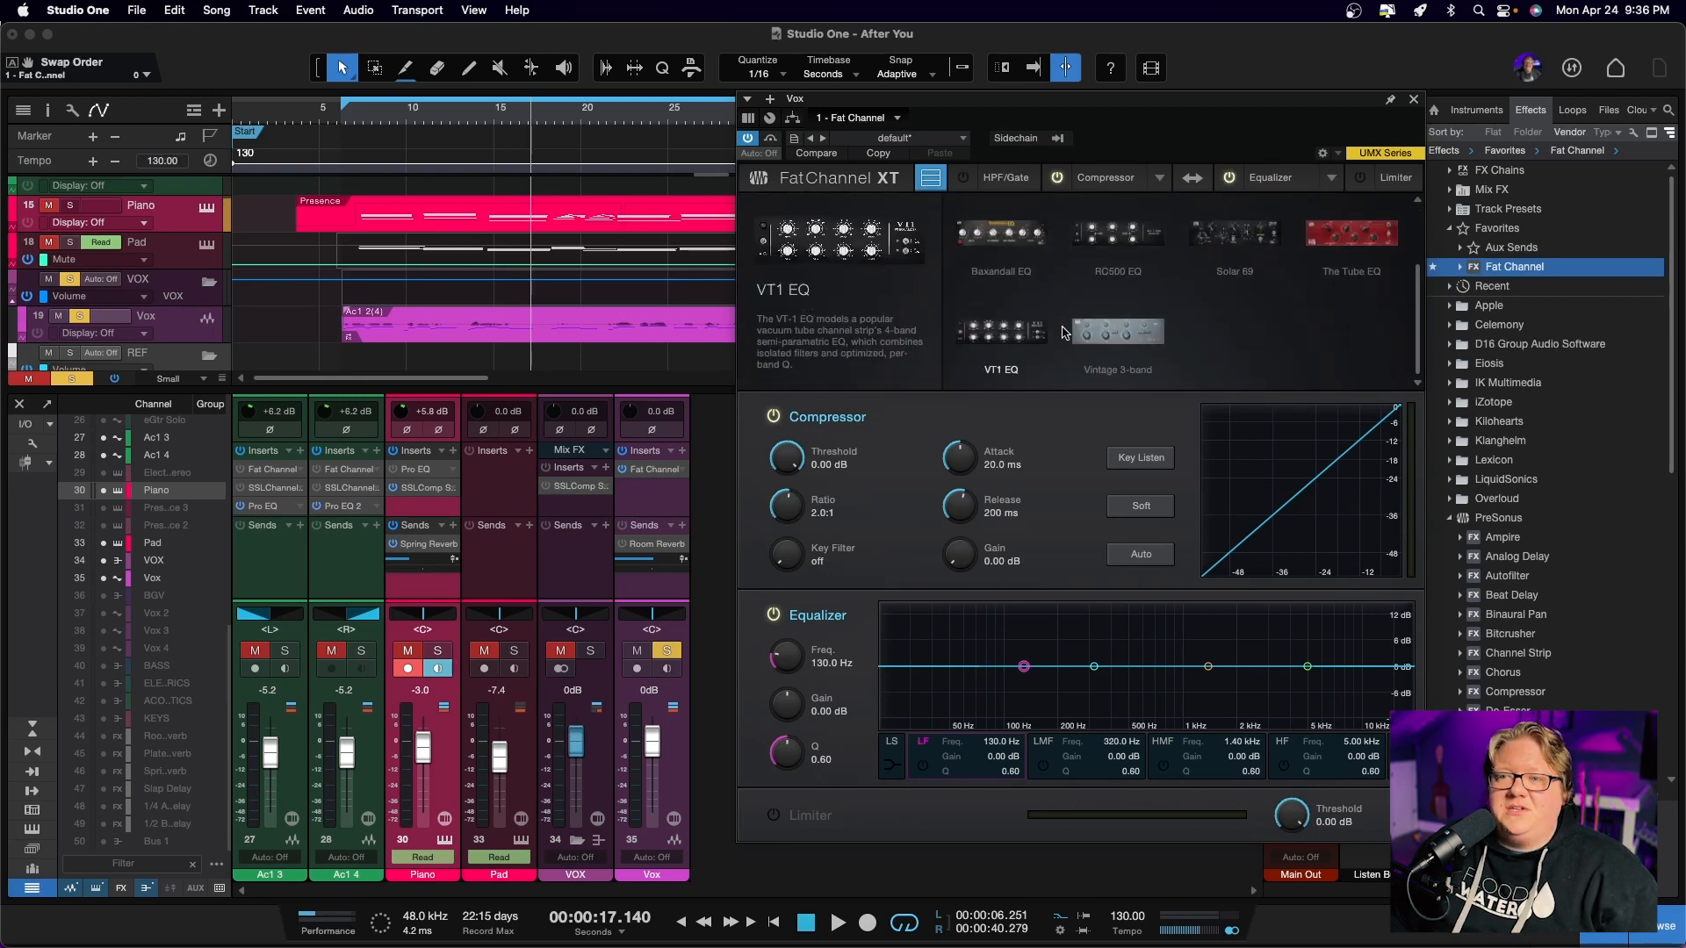
{"action": "scroll", "coordinate": [1249, 297], "scroll_direction": "up", "scroll_amount": 1}
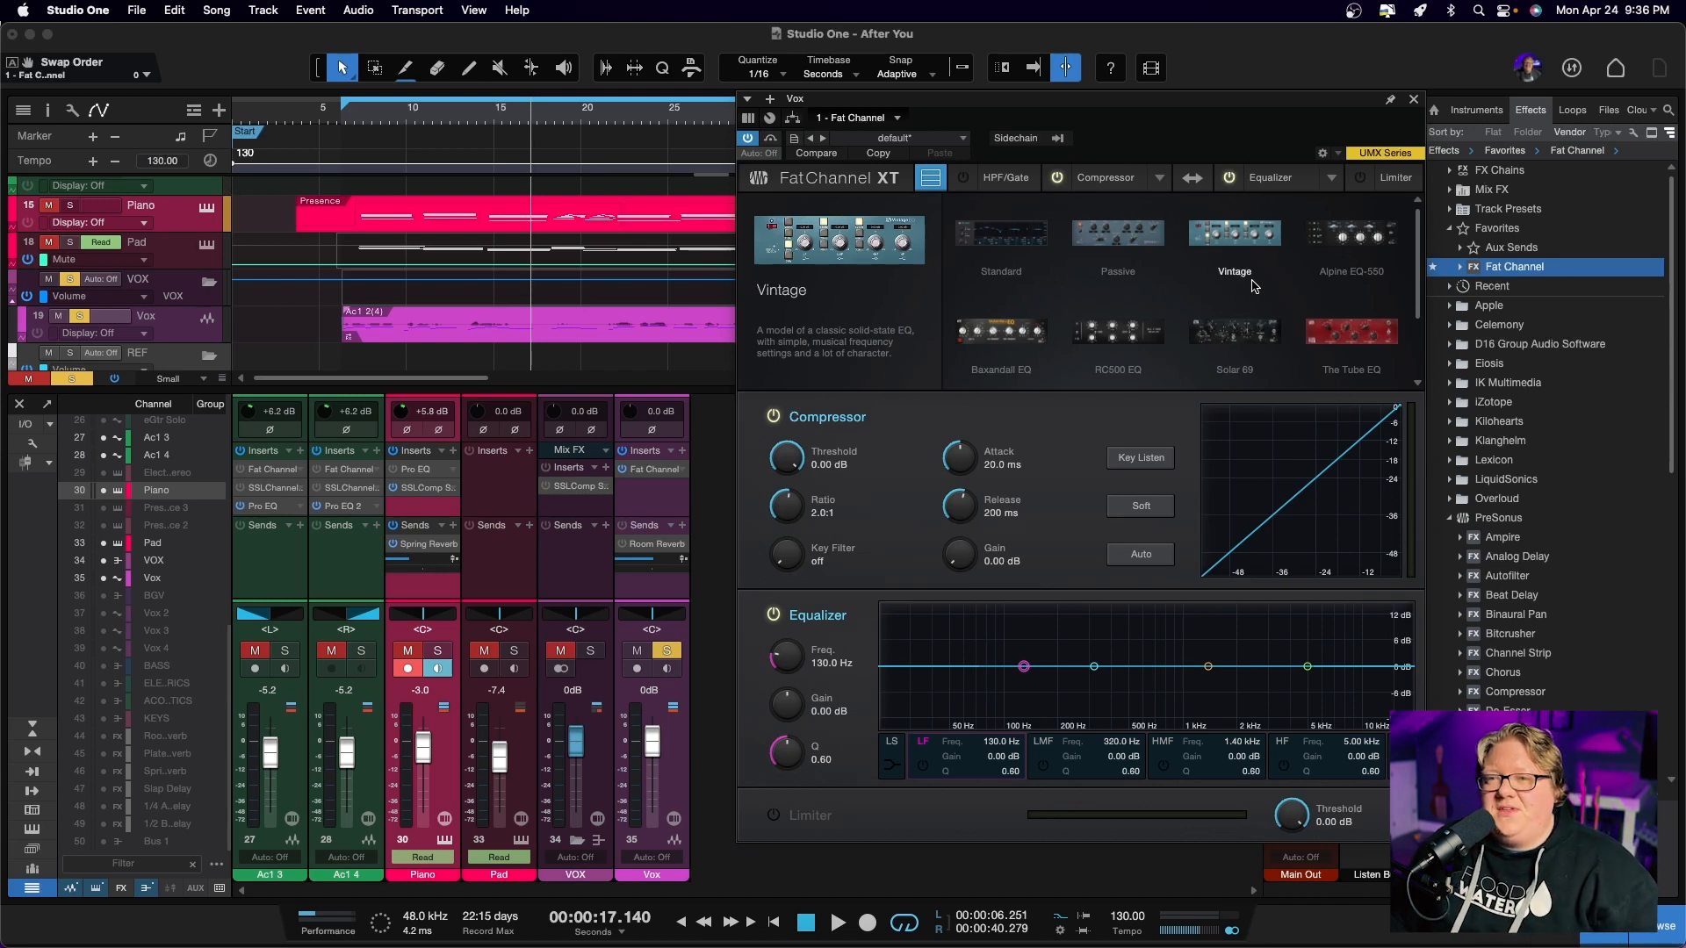
{"action": "left_click", "coordinate": [1104, 187]}
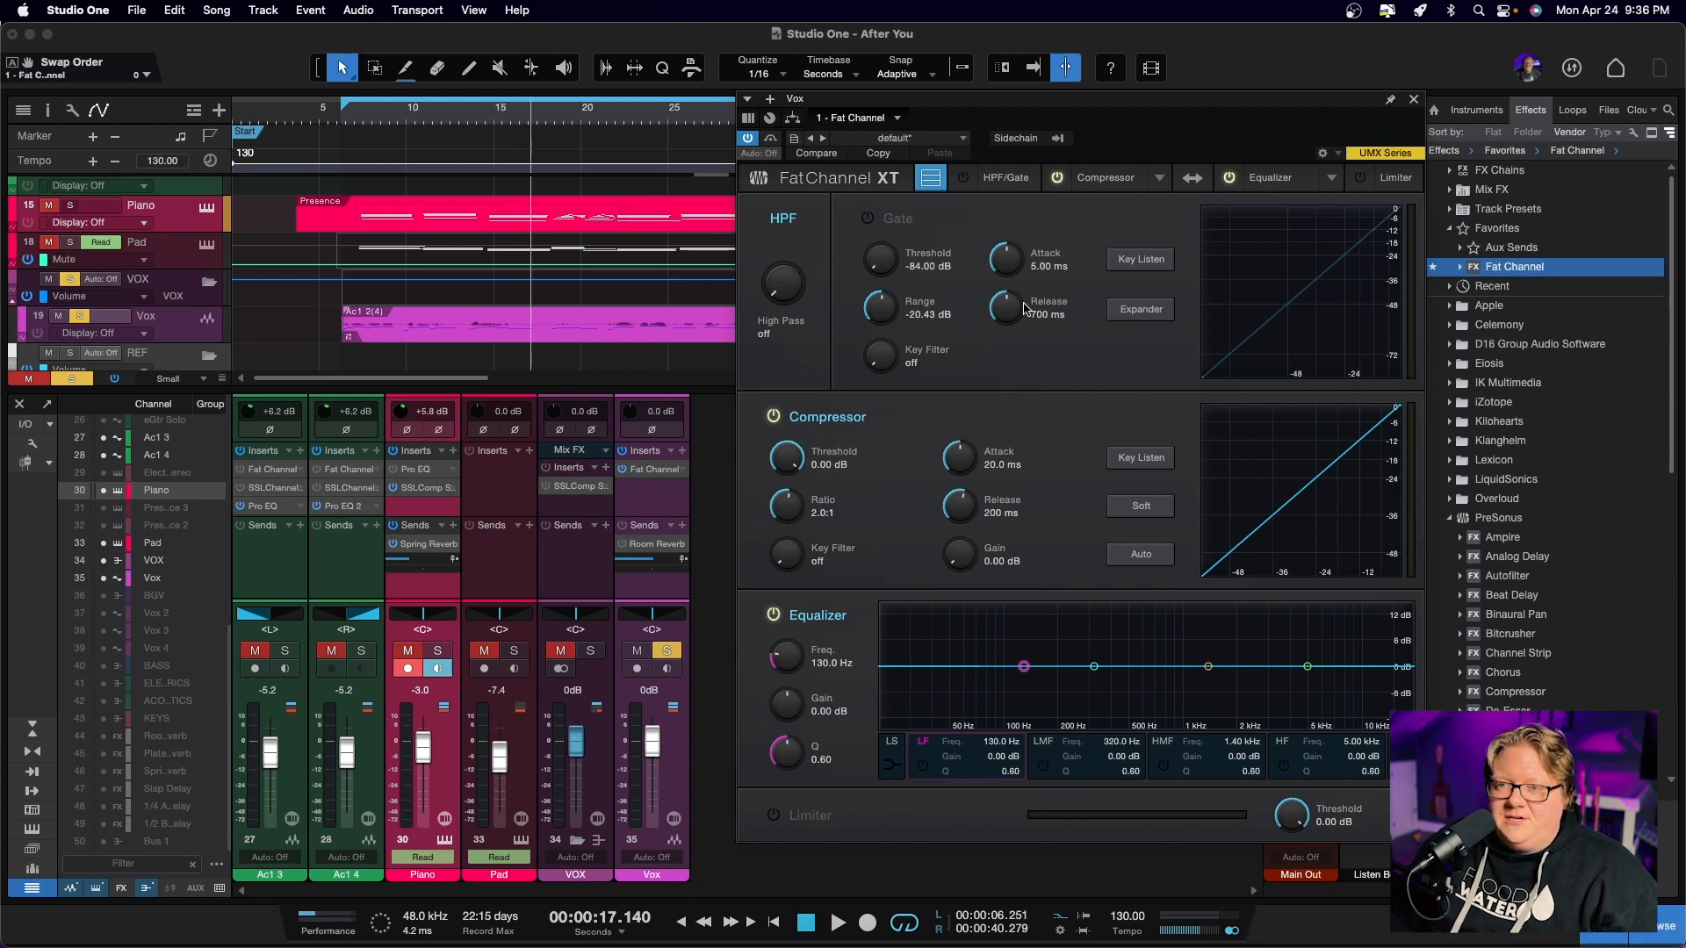
Load The Tube CB as Fat Channel's compressor model
{"action": "left_click", "coordinate": [1160, 179]}
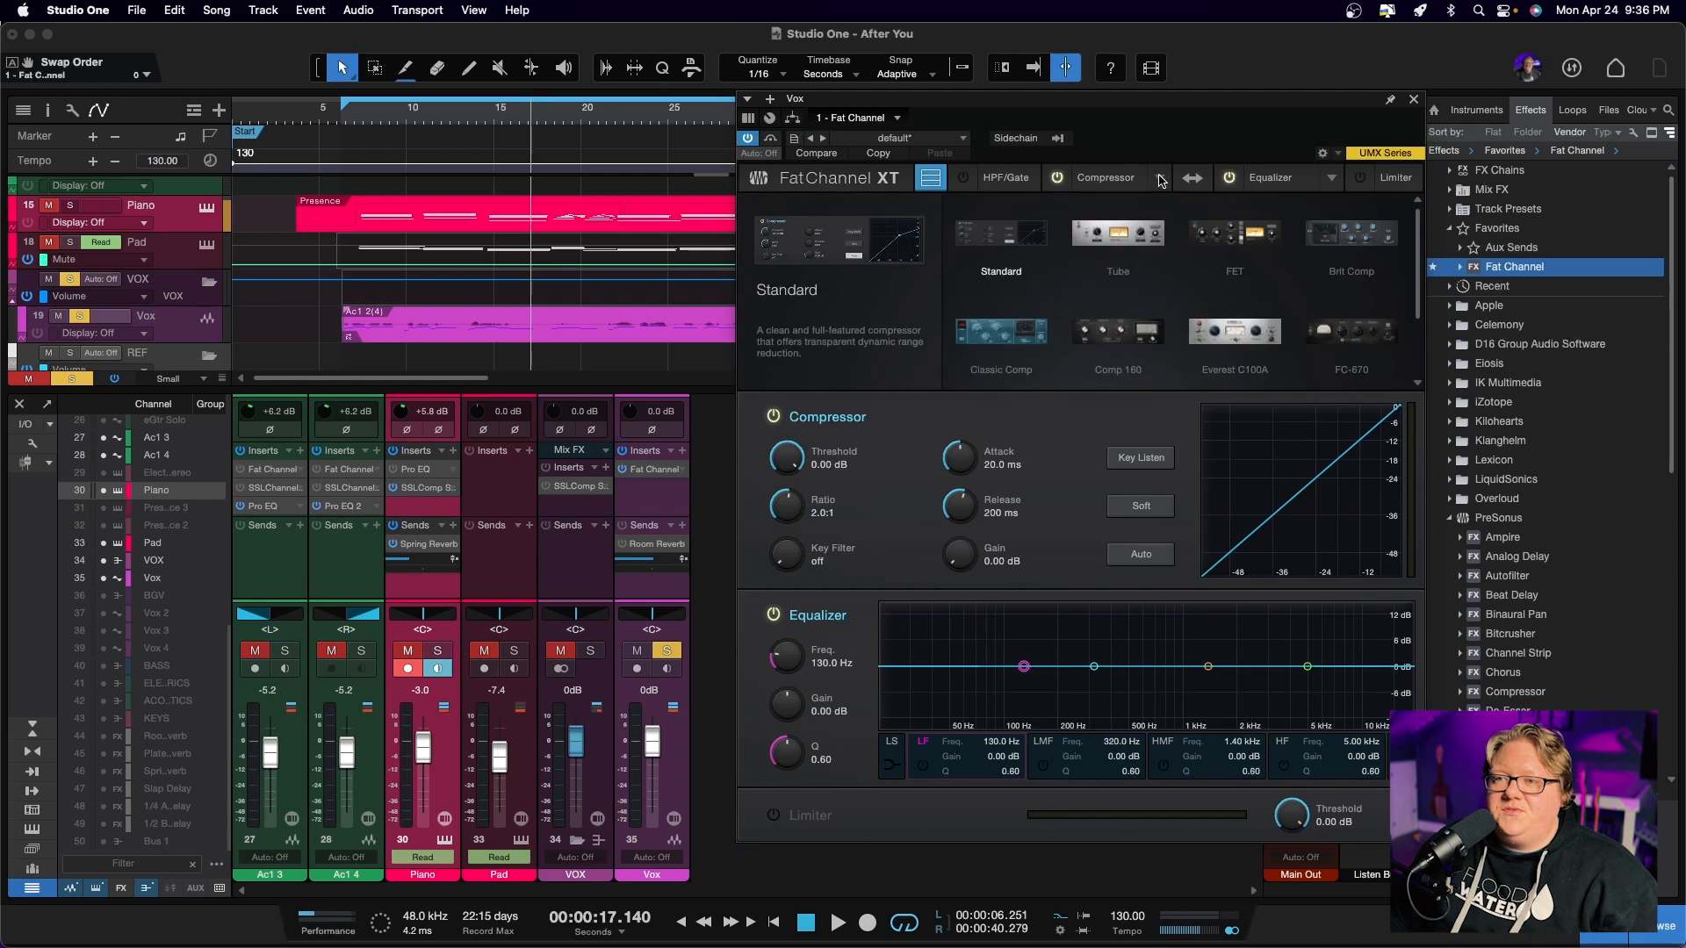
{"action": "scroll", "coordinate": [1253, 296], "scroll_direction": "down", "scroll_amount": 2}
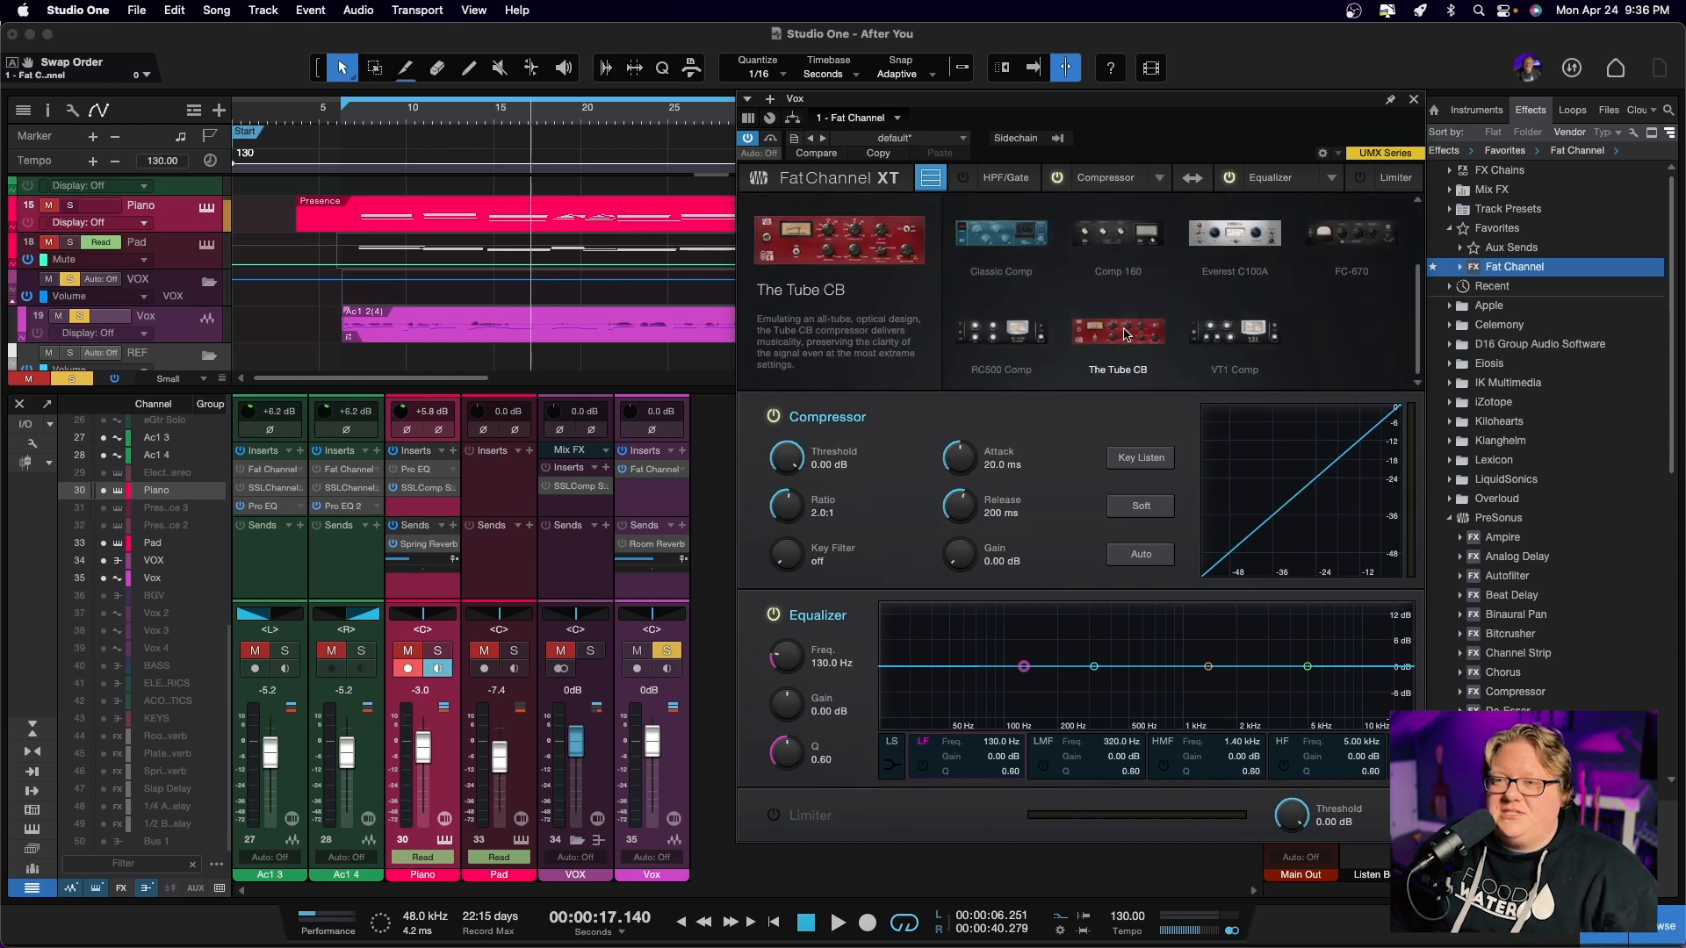
{"action": "left_click", "coordinate": [1125, 334]}
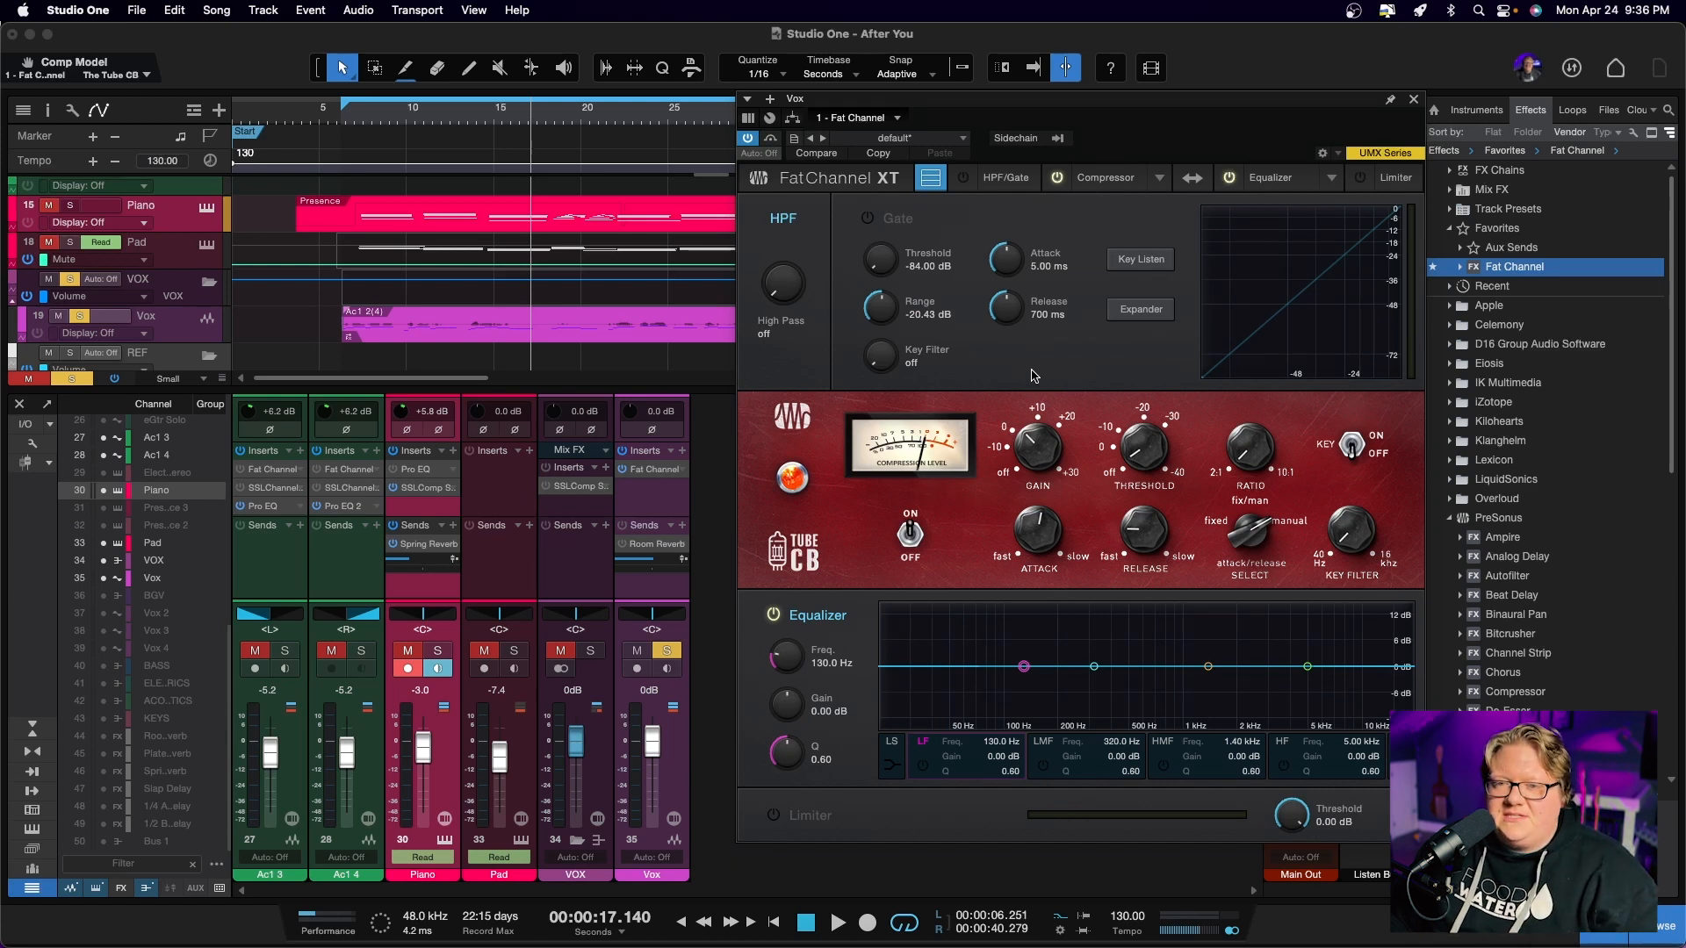
Play the vocal from the loop start and set the compressor's threshold to -14.80 dB, attack to 17.6 ms and release to 244 ms, adjusting its ratio
{"action": "key", "text": "KP_1"}
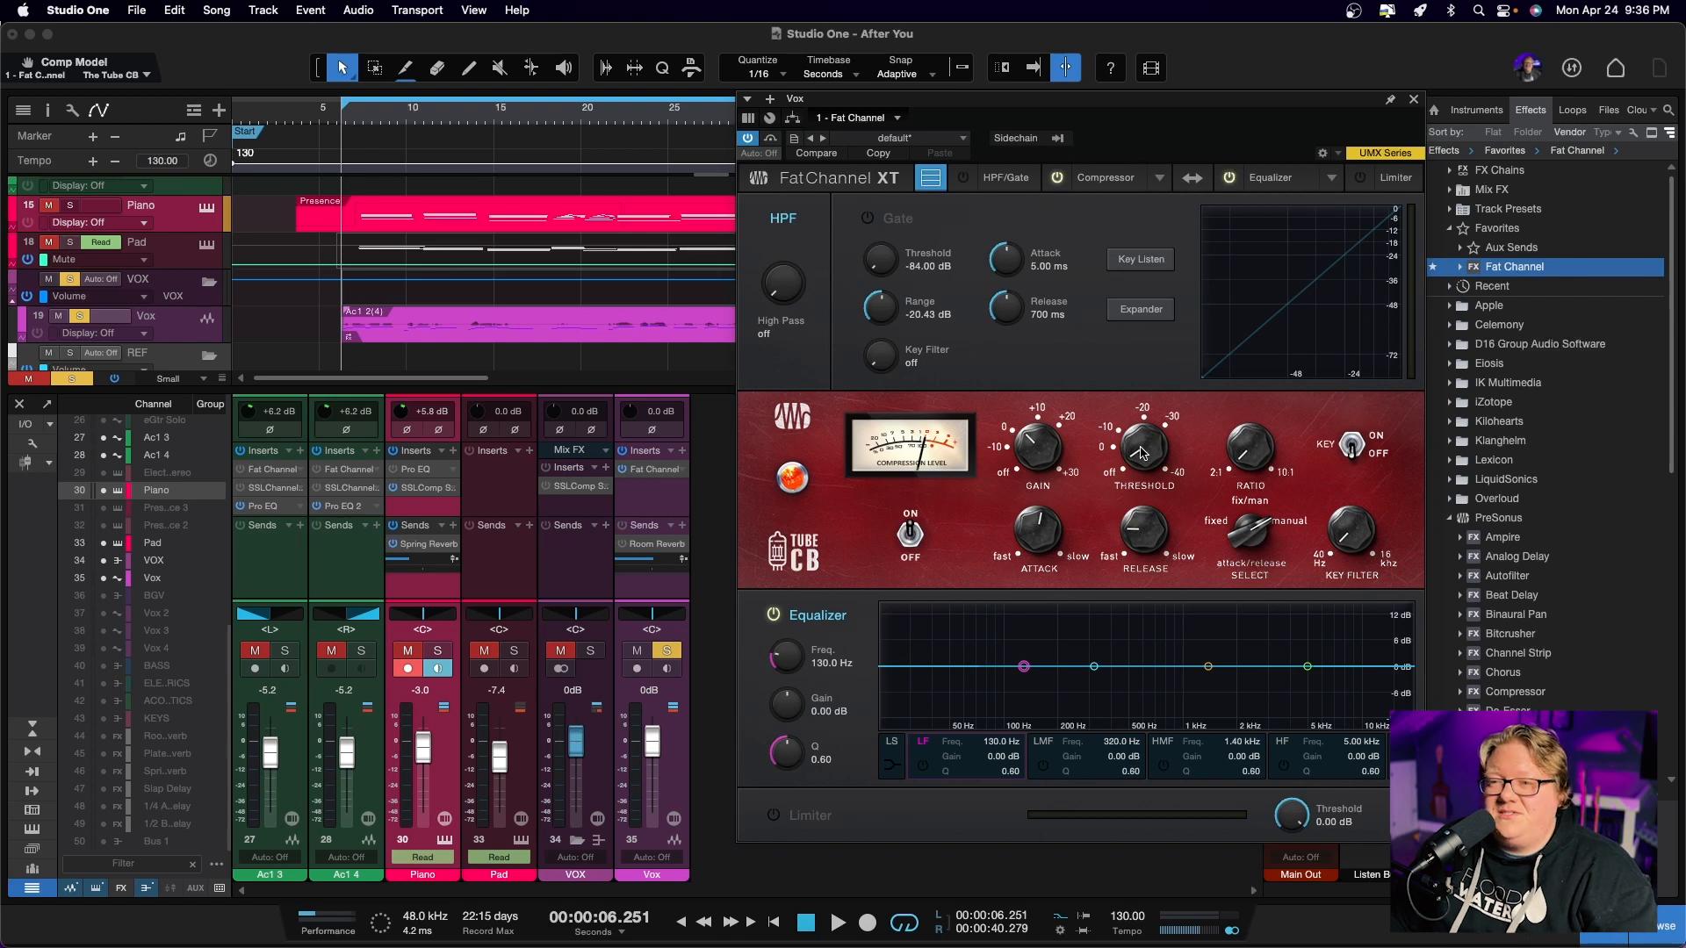
{"action": "key", "text": "space"}
{"action": "left_click_drag", "start_coordinate": [1142, 449], "coordinate": [1134, 382]}
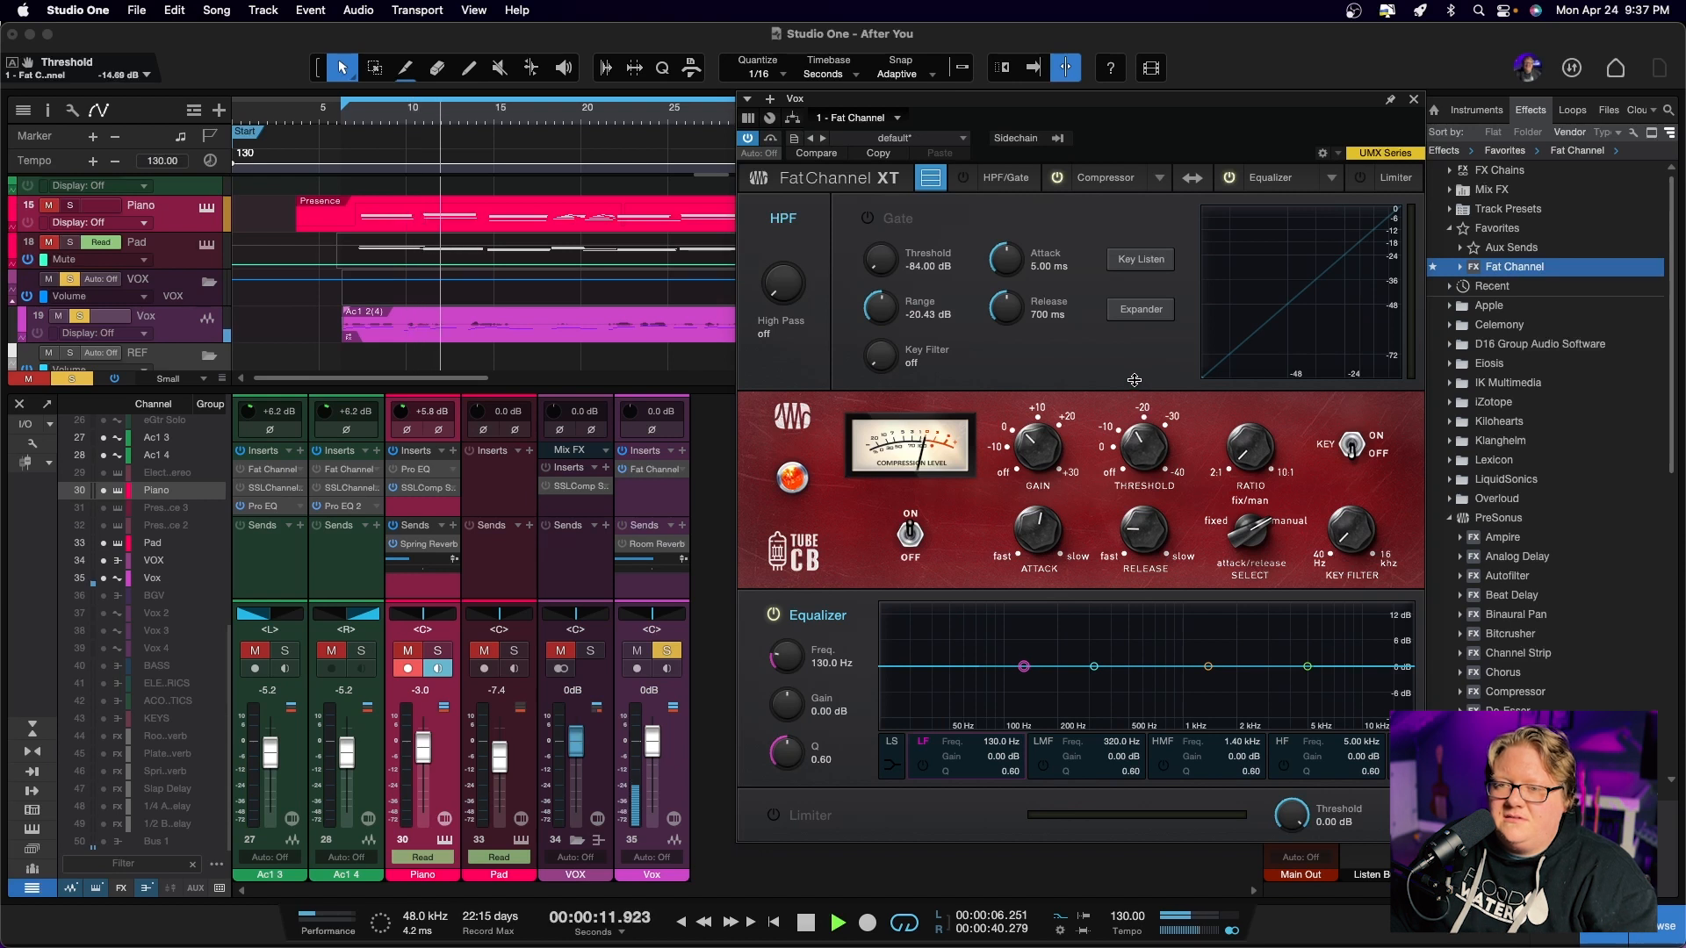
{"action": "left_click_drag", "start_coordinate": [1039, 529], "coordinate": [1035, 554]}
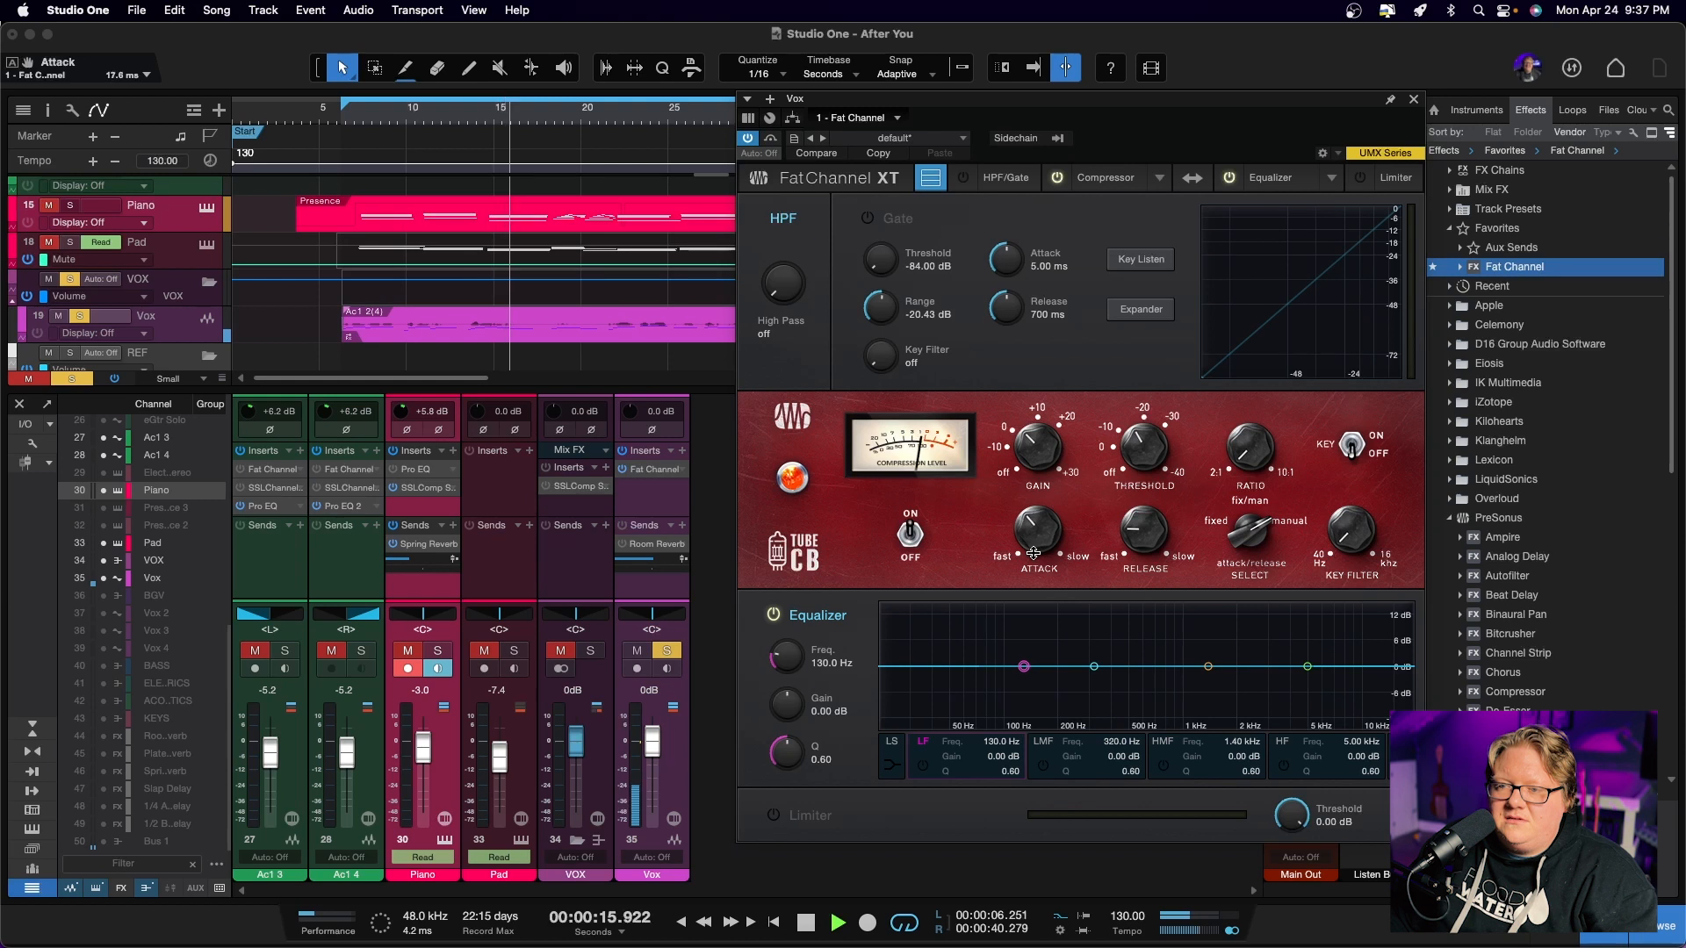
{"action": "left_click_drag", "start_coordinate": [1138, 529], "coordinate": [1137, 524]}
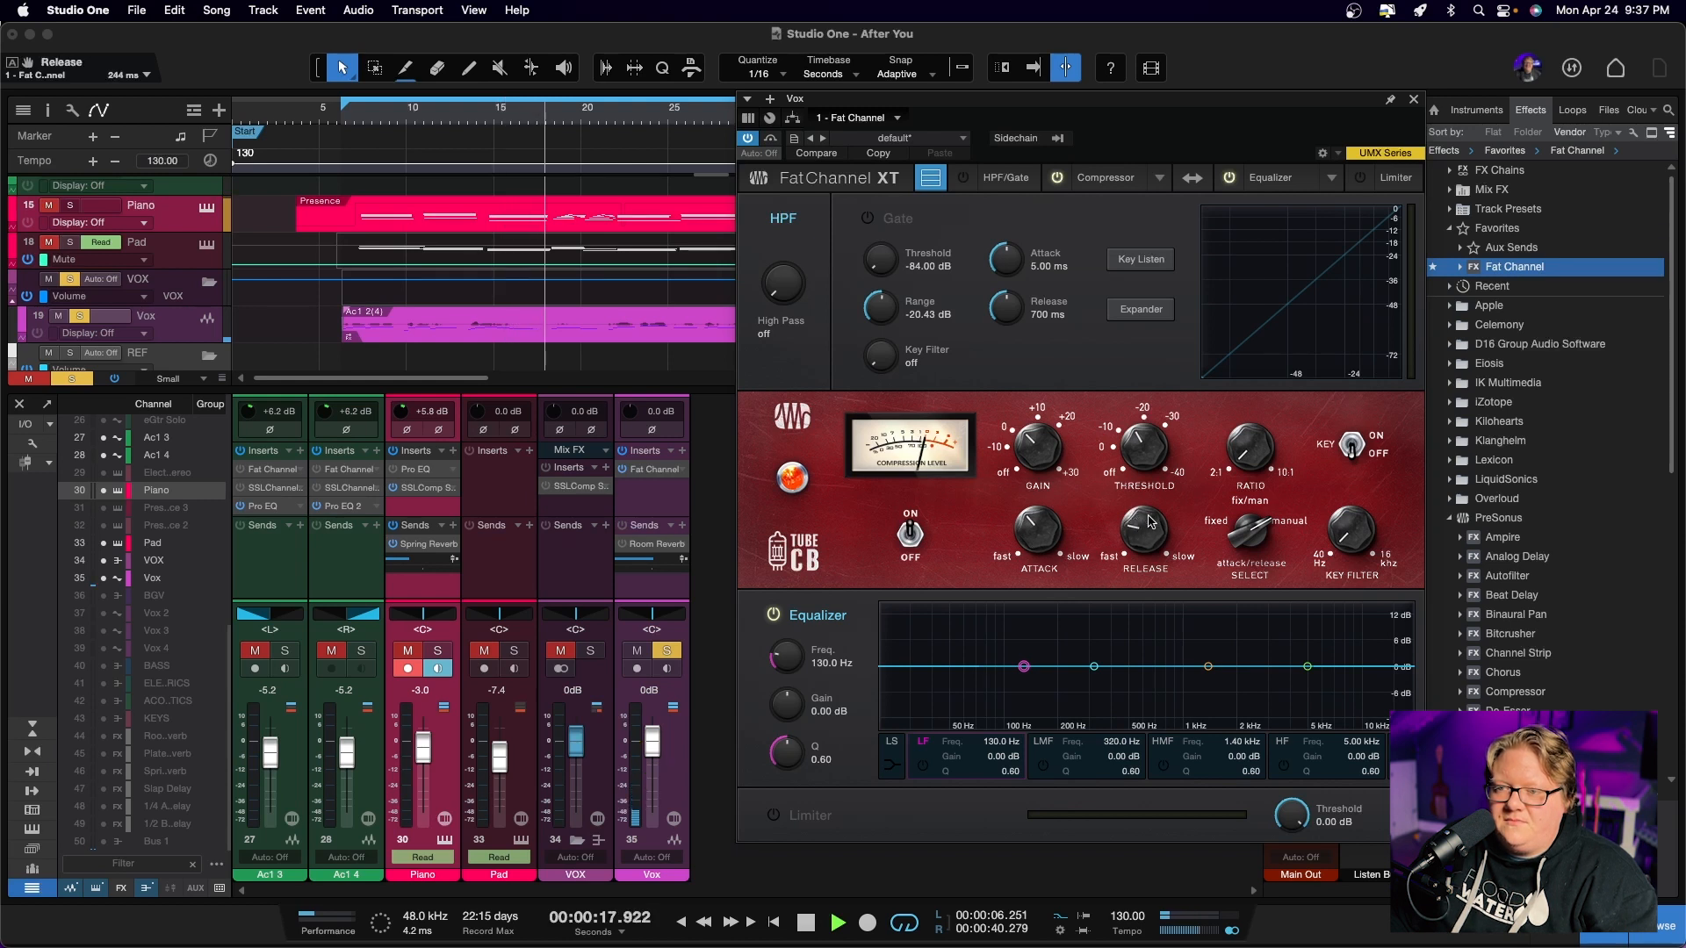
{"action": "left_click_drag", "start_coordinate": [1238, 449], "coordinate": [1232, 401]}
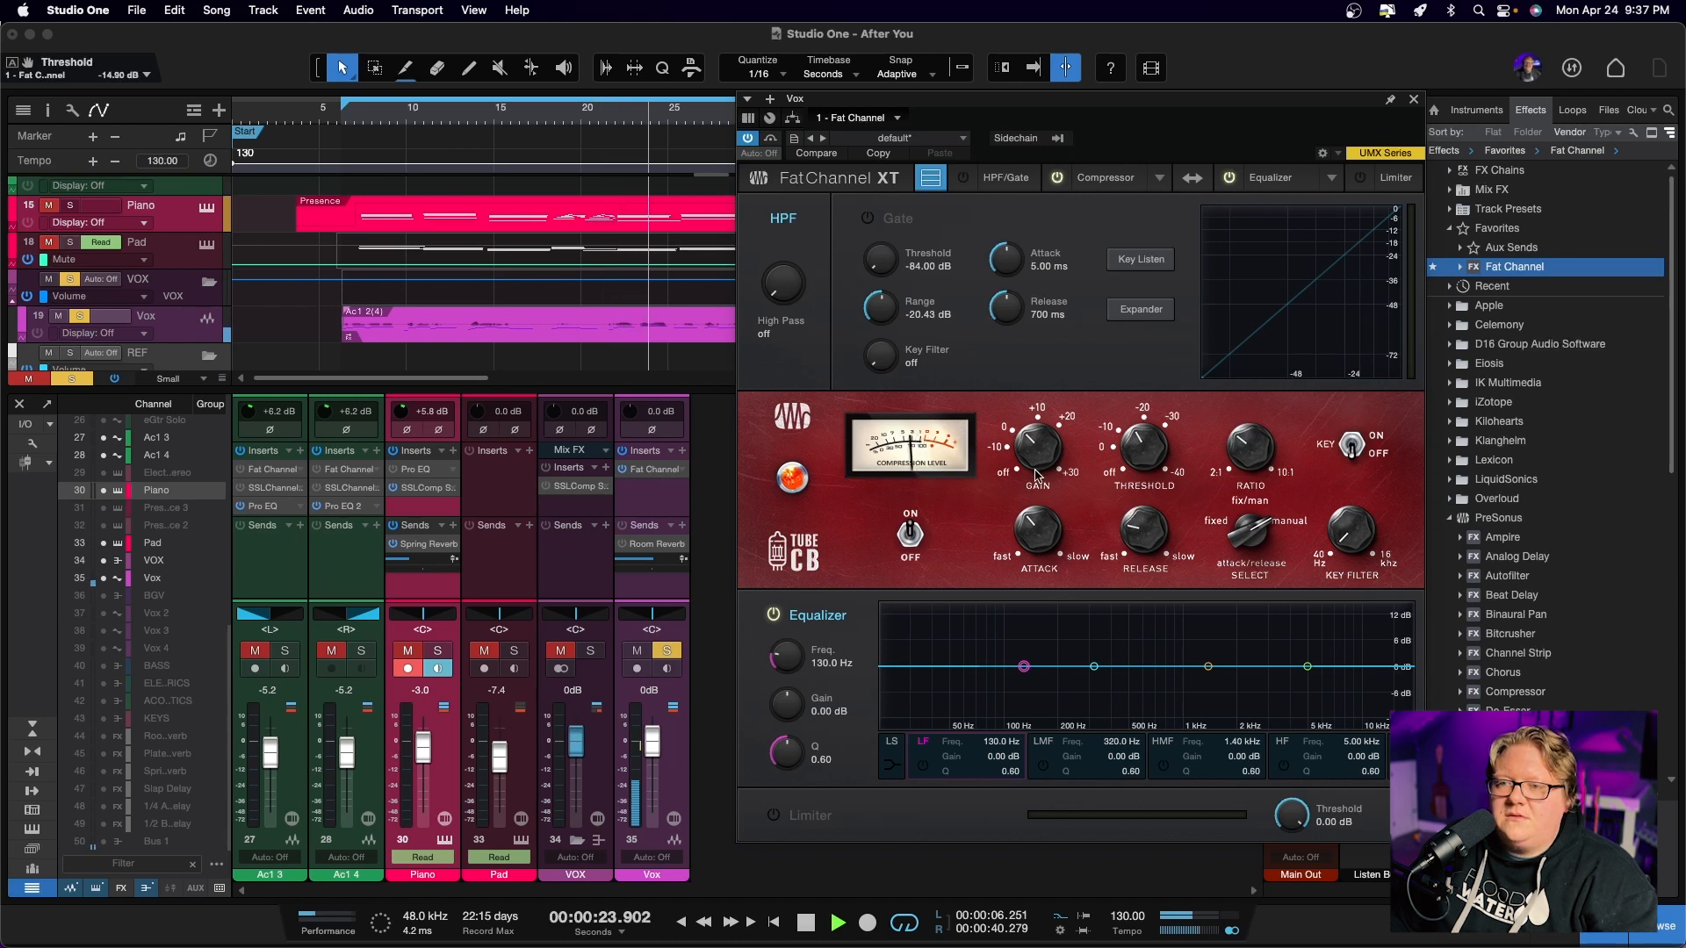
Raise the compressor's gain to 4.14 dB and compare the vocal with compression off and on, leaving it on
{"action": "left_click", "coordinate": [910, 536]}
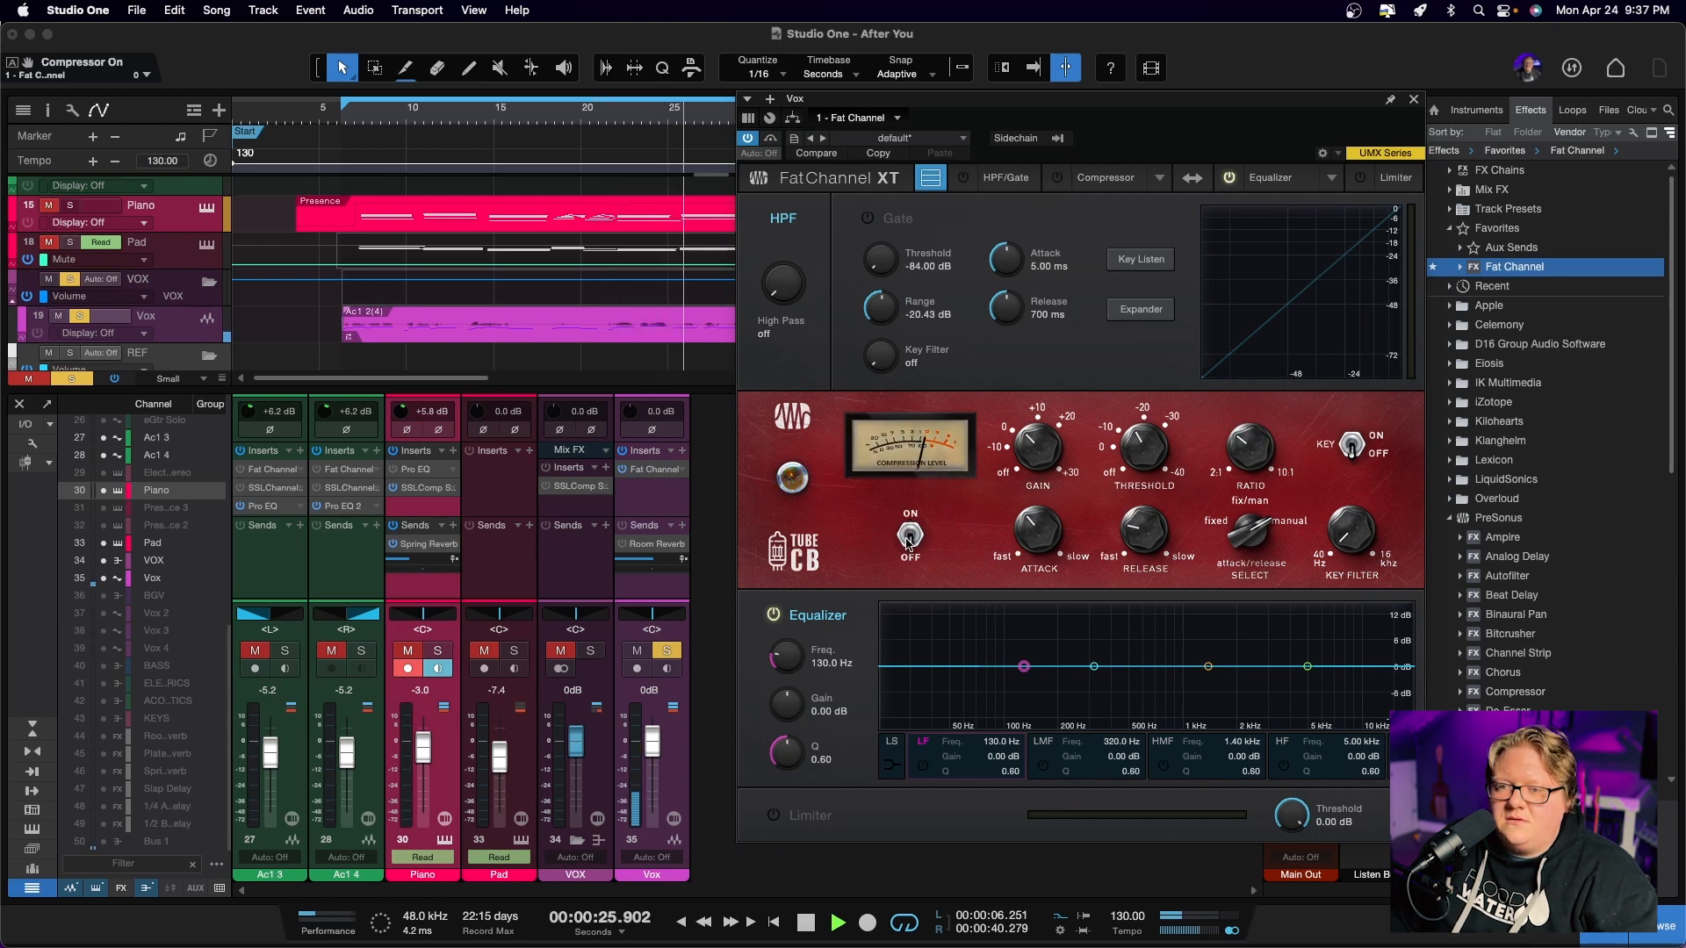
{"action": "left_click", "coordinate": [910, 536]}
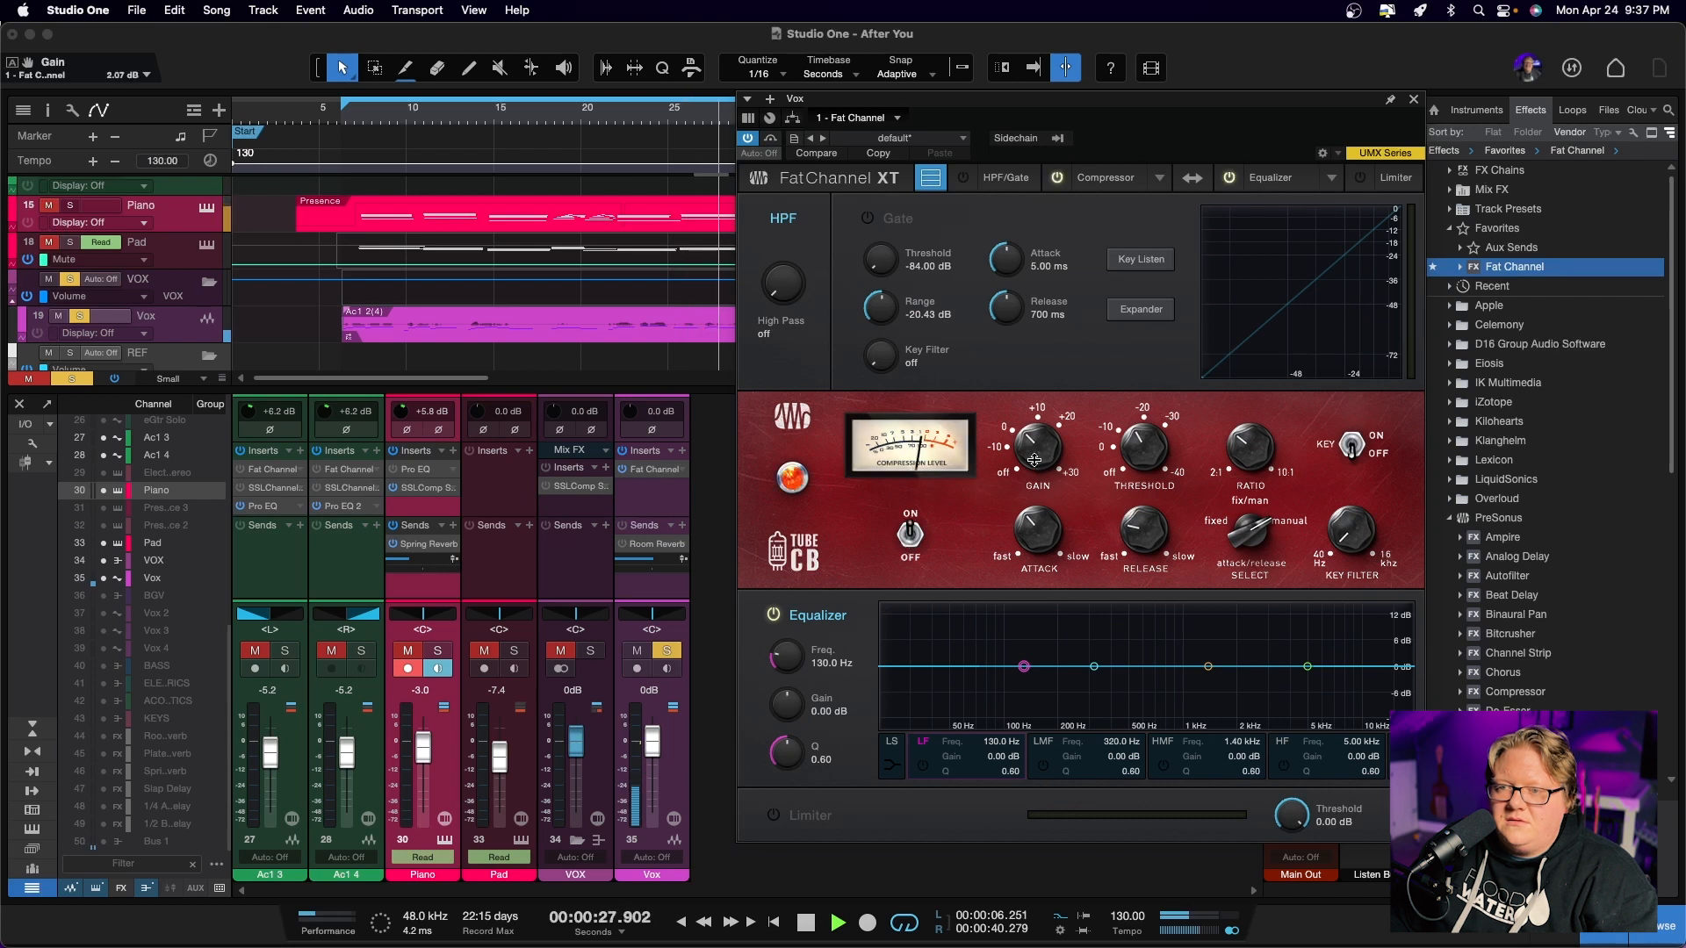
{"action": "left_click", "coordinate": [910, 536]}
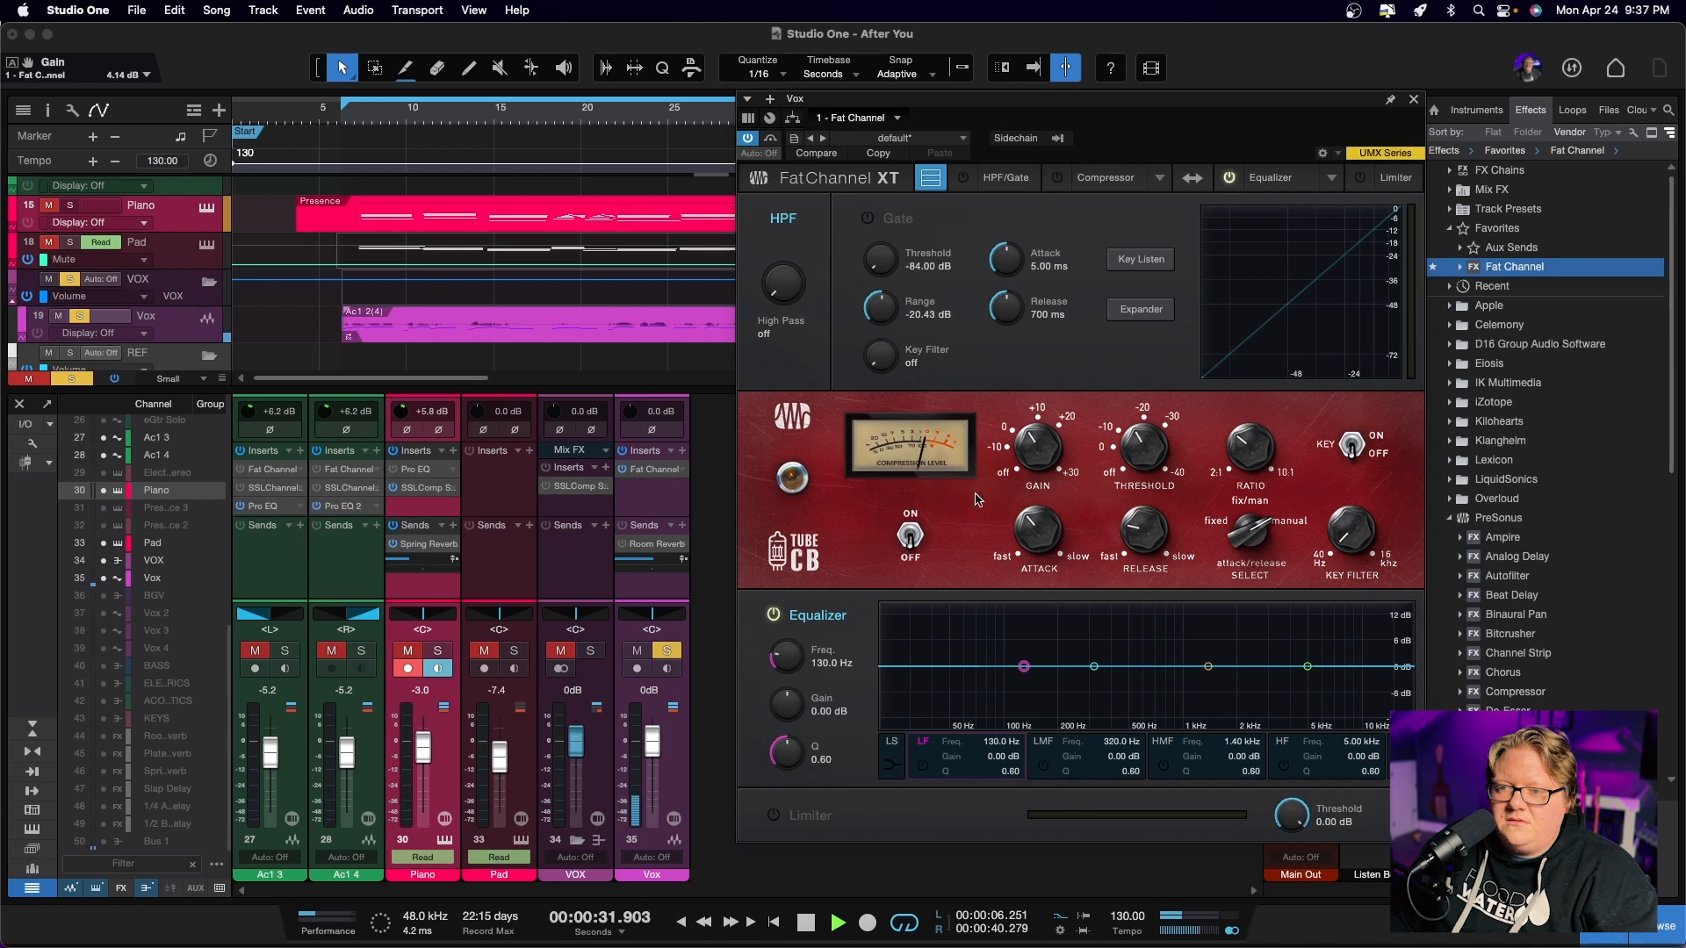
{"action": "left_click", "coordinate": [909, 537]}
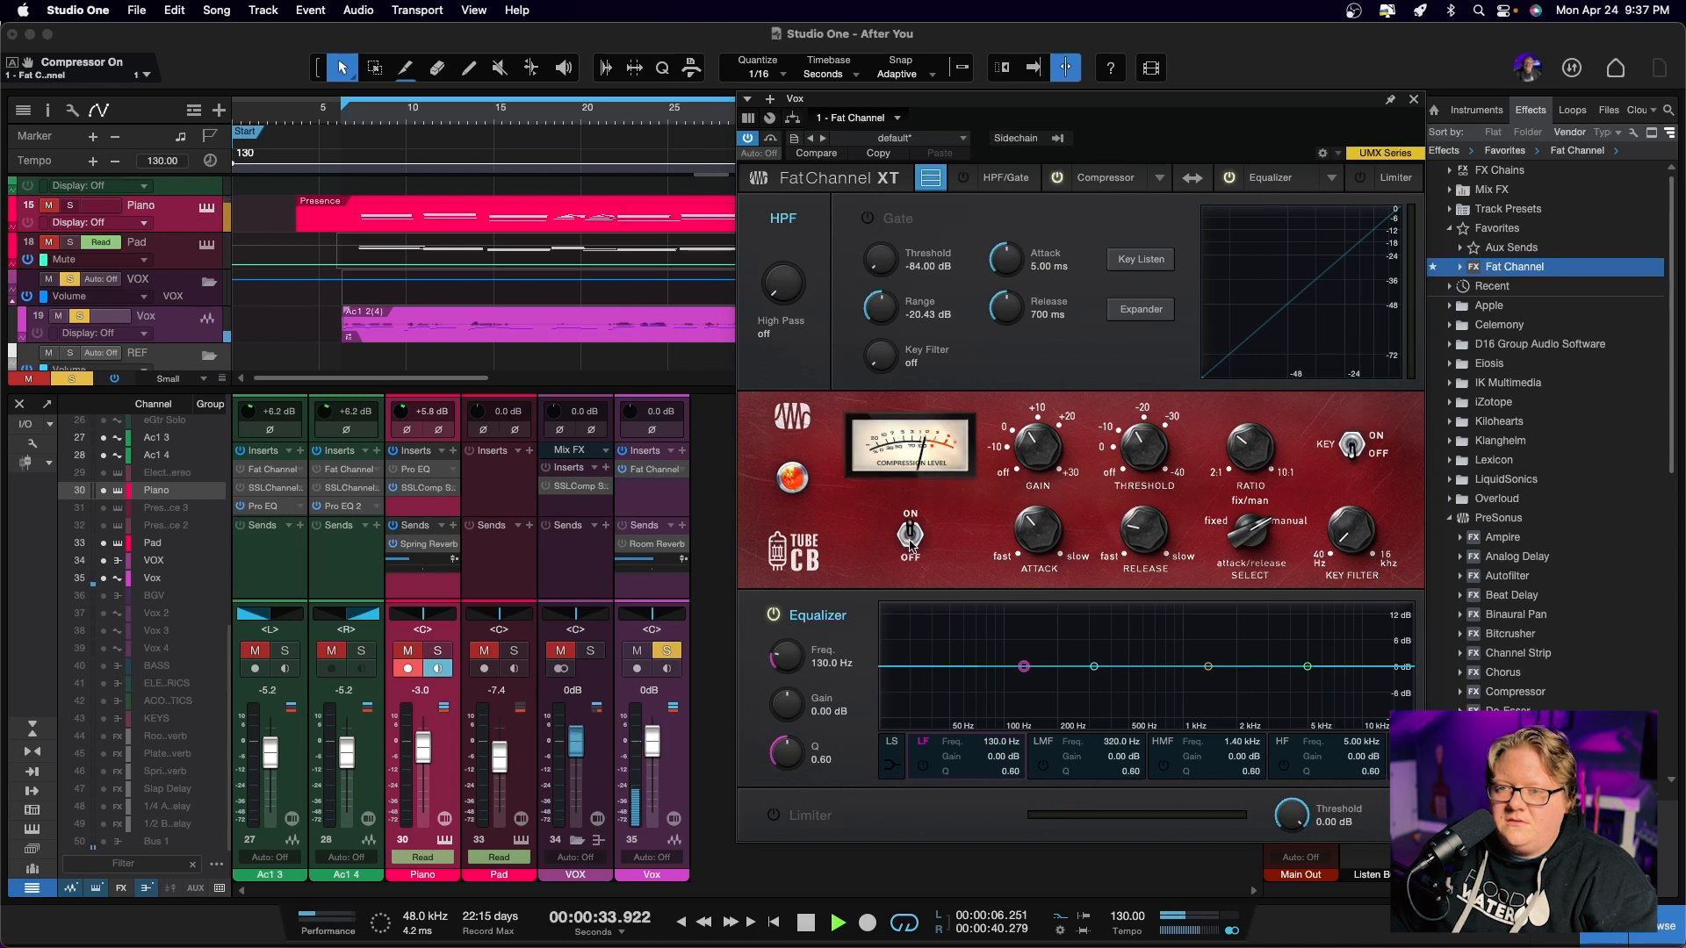
{"action": "left_click", "coordinate": [909, 537]}
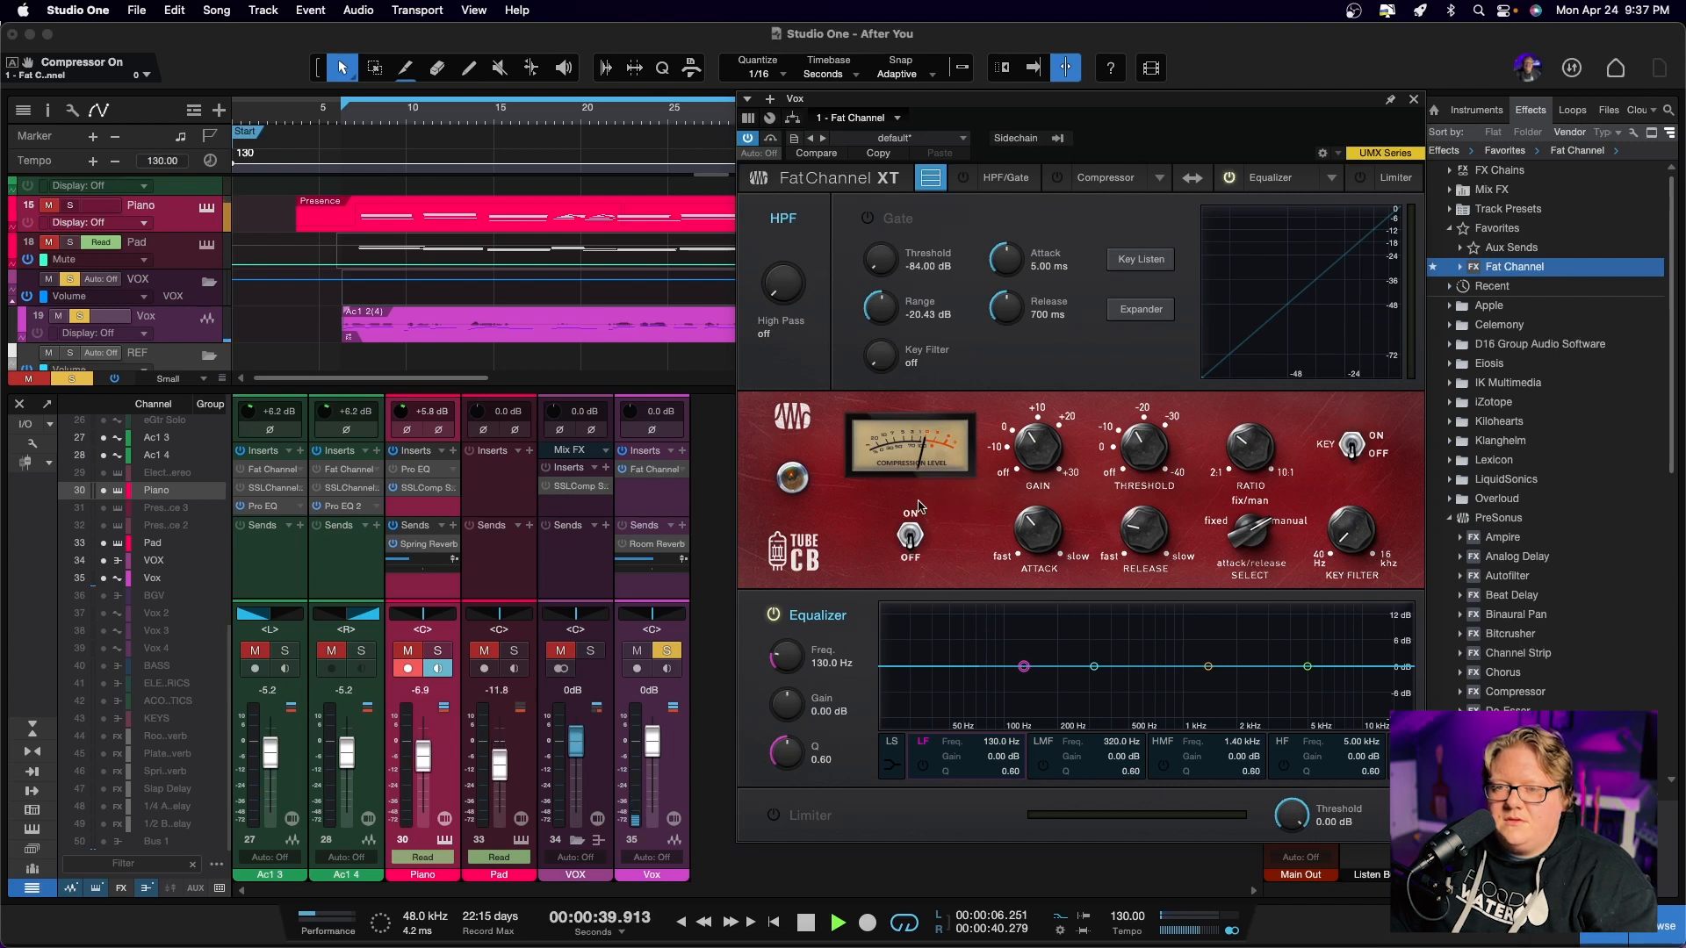
{"action": "left_click", "coordinate": [918, 536]}
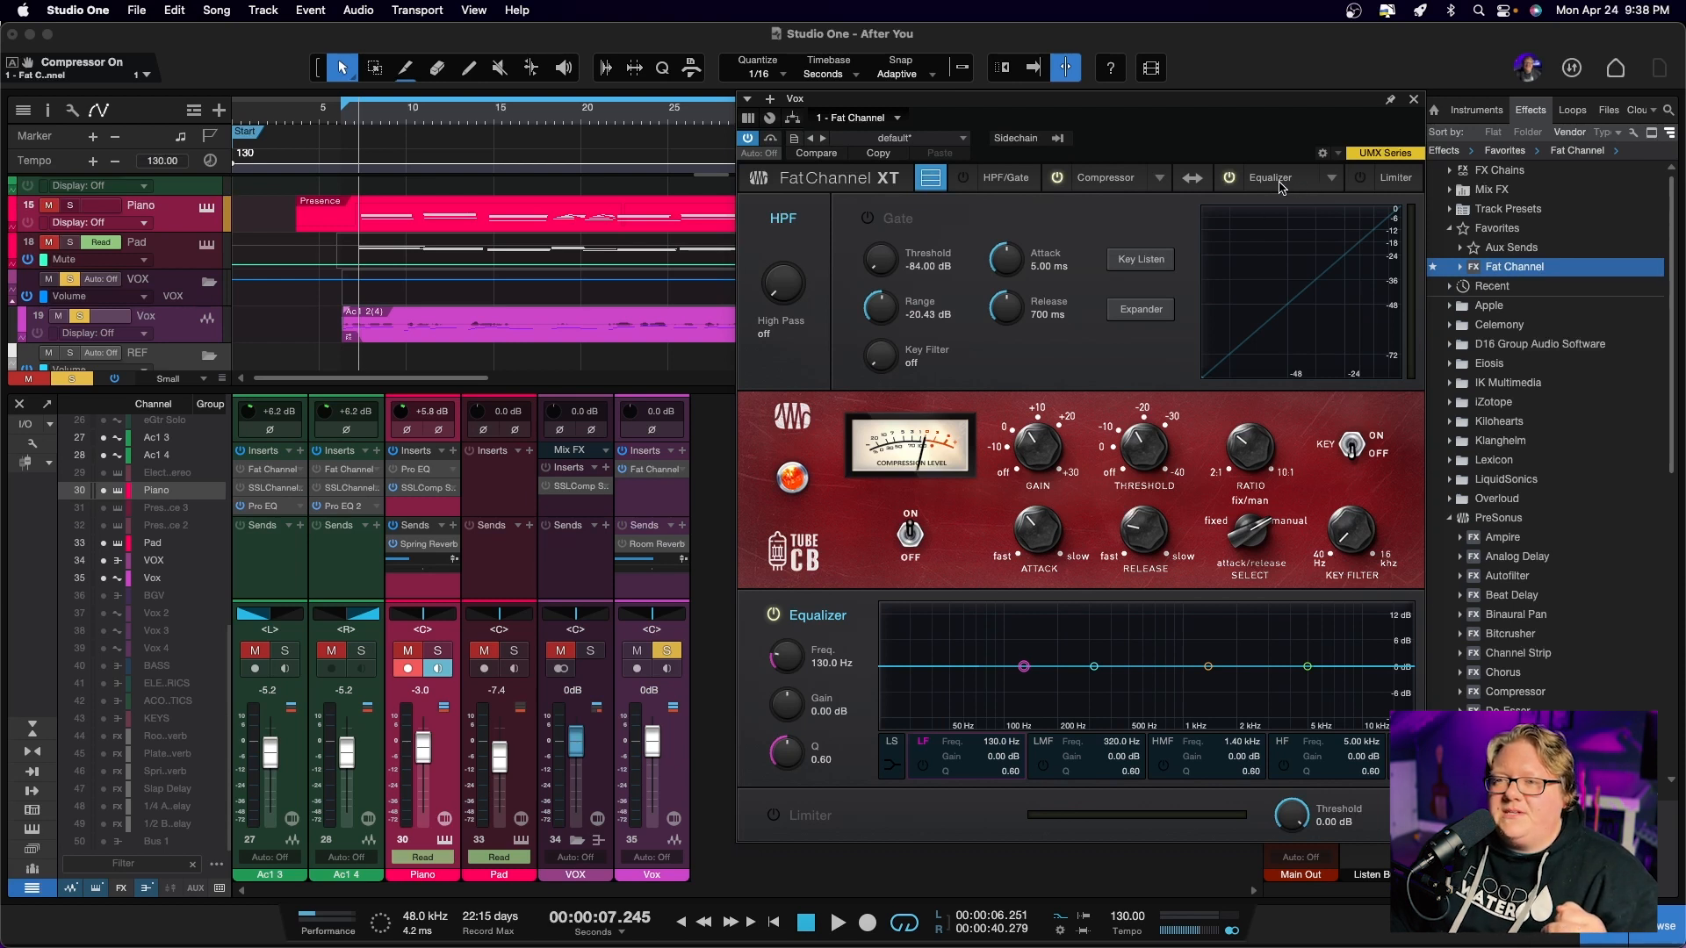
Load the Vintage model as Fat Channel's equalizer
{"action": "left_click", "coordinate": [1332, 178]}
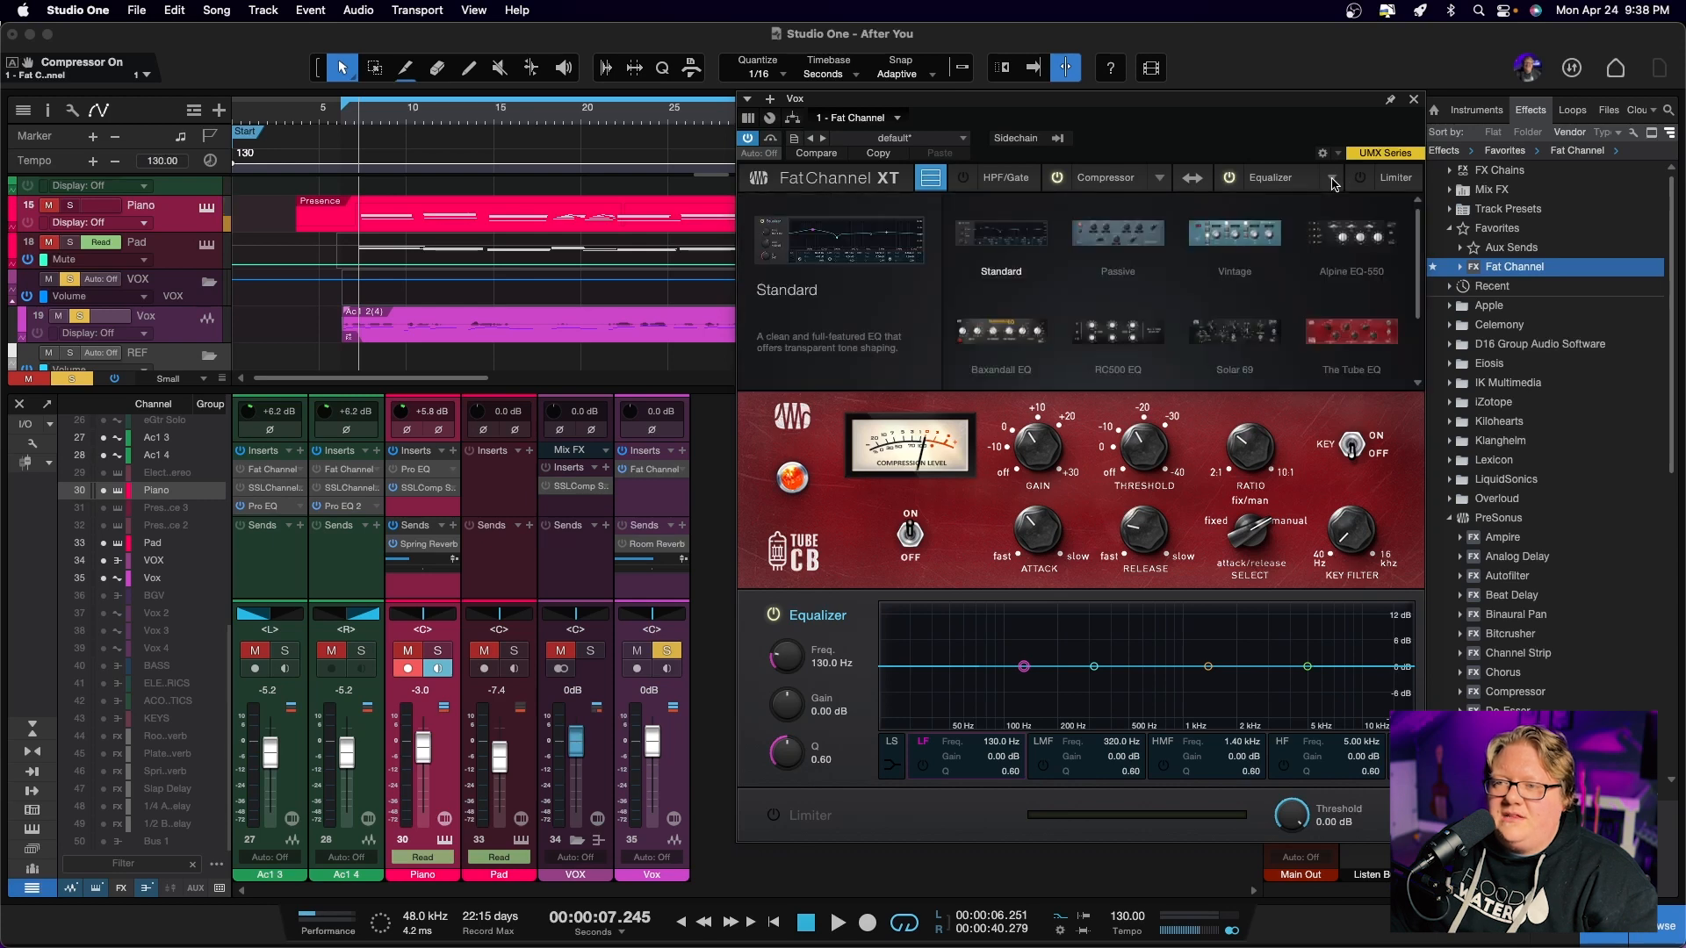
{"action": "left_click", "coordinate": [1234, 234]}
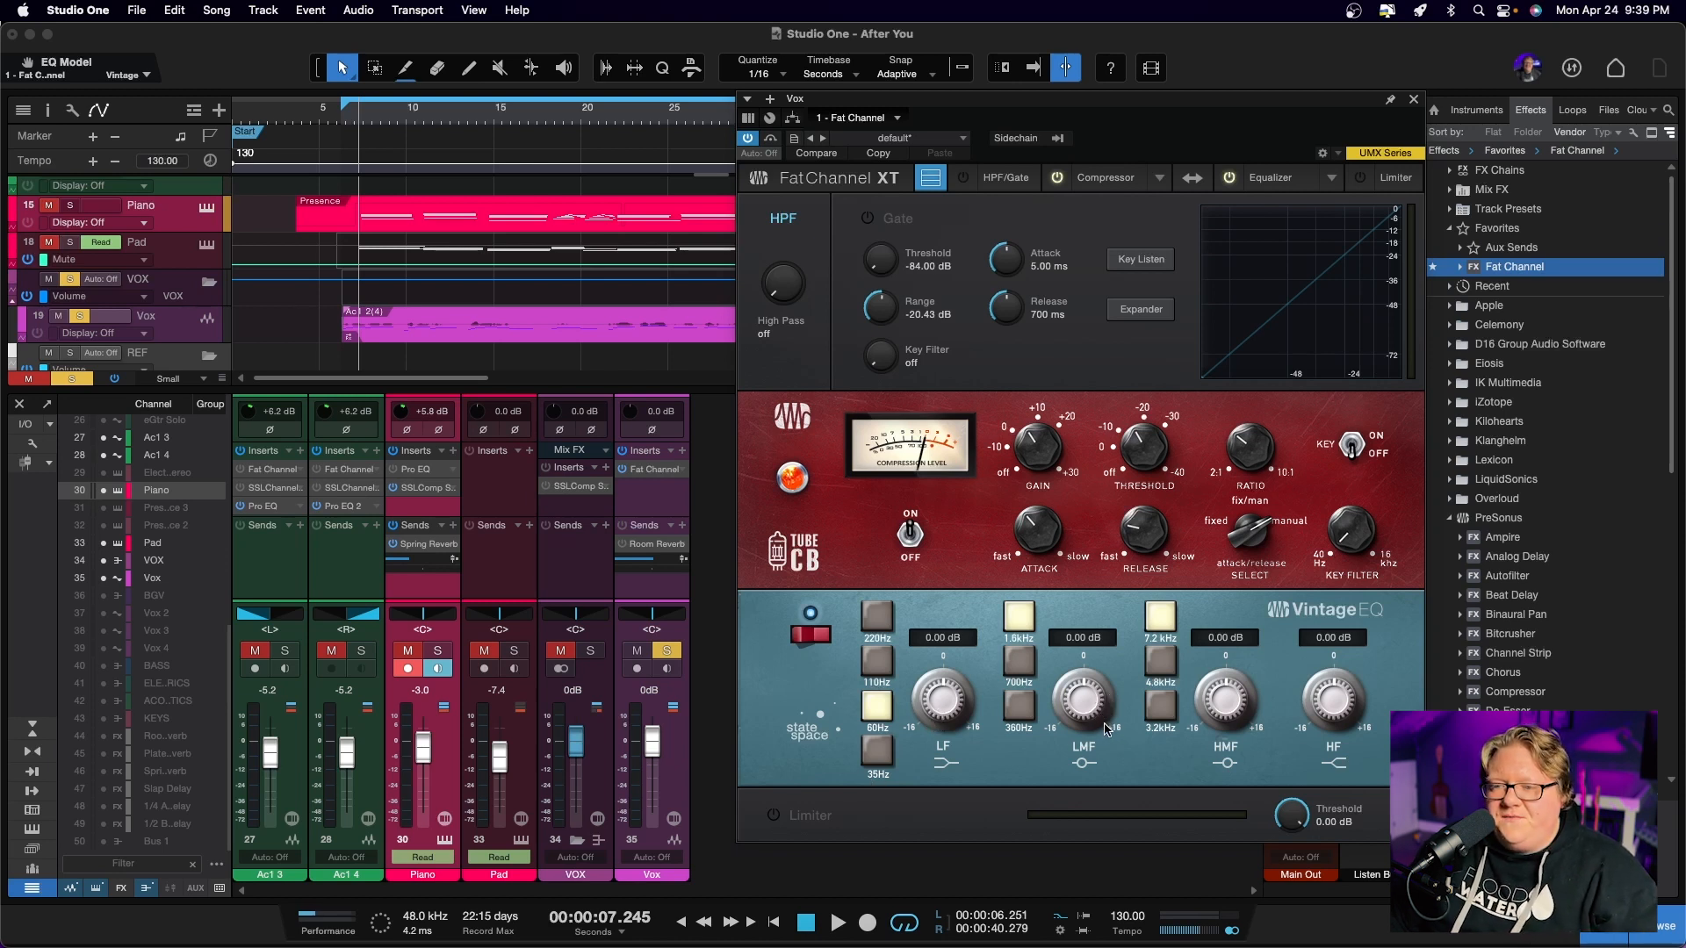
{"action": "right_click", "coordinate": [1342, 709]}
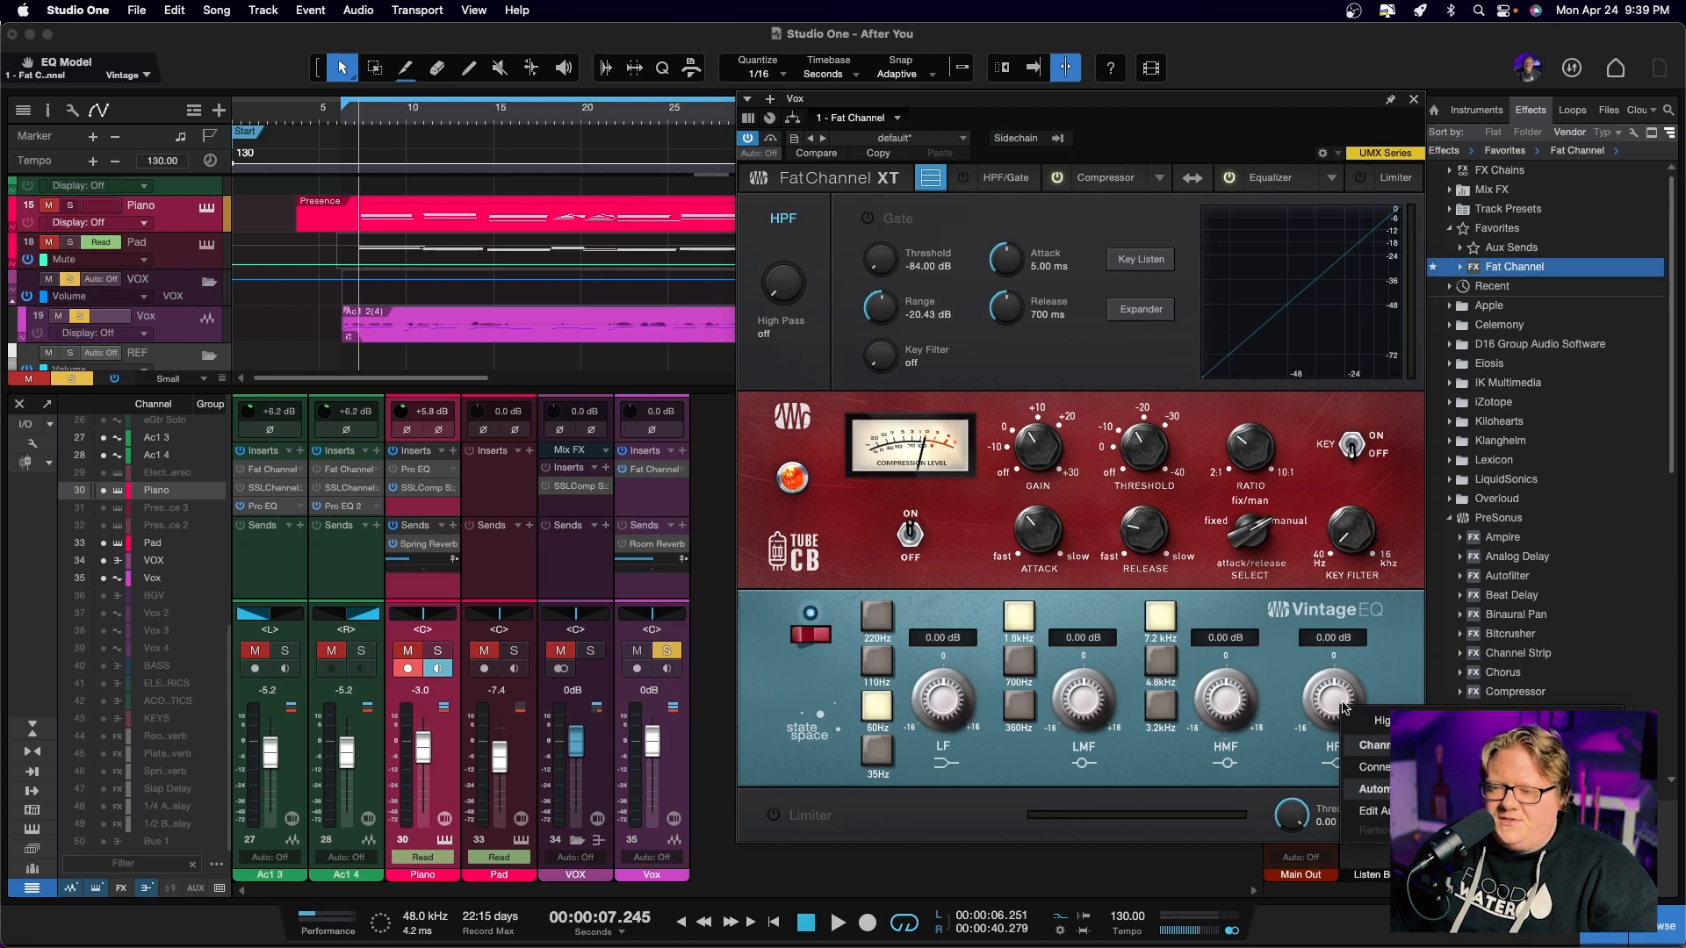
{"action": "left_click", "coordinate": [1362, 678]}
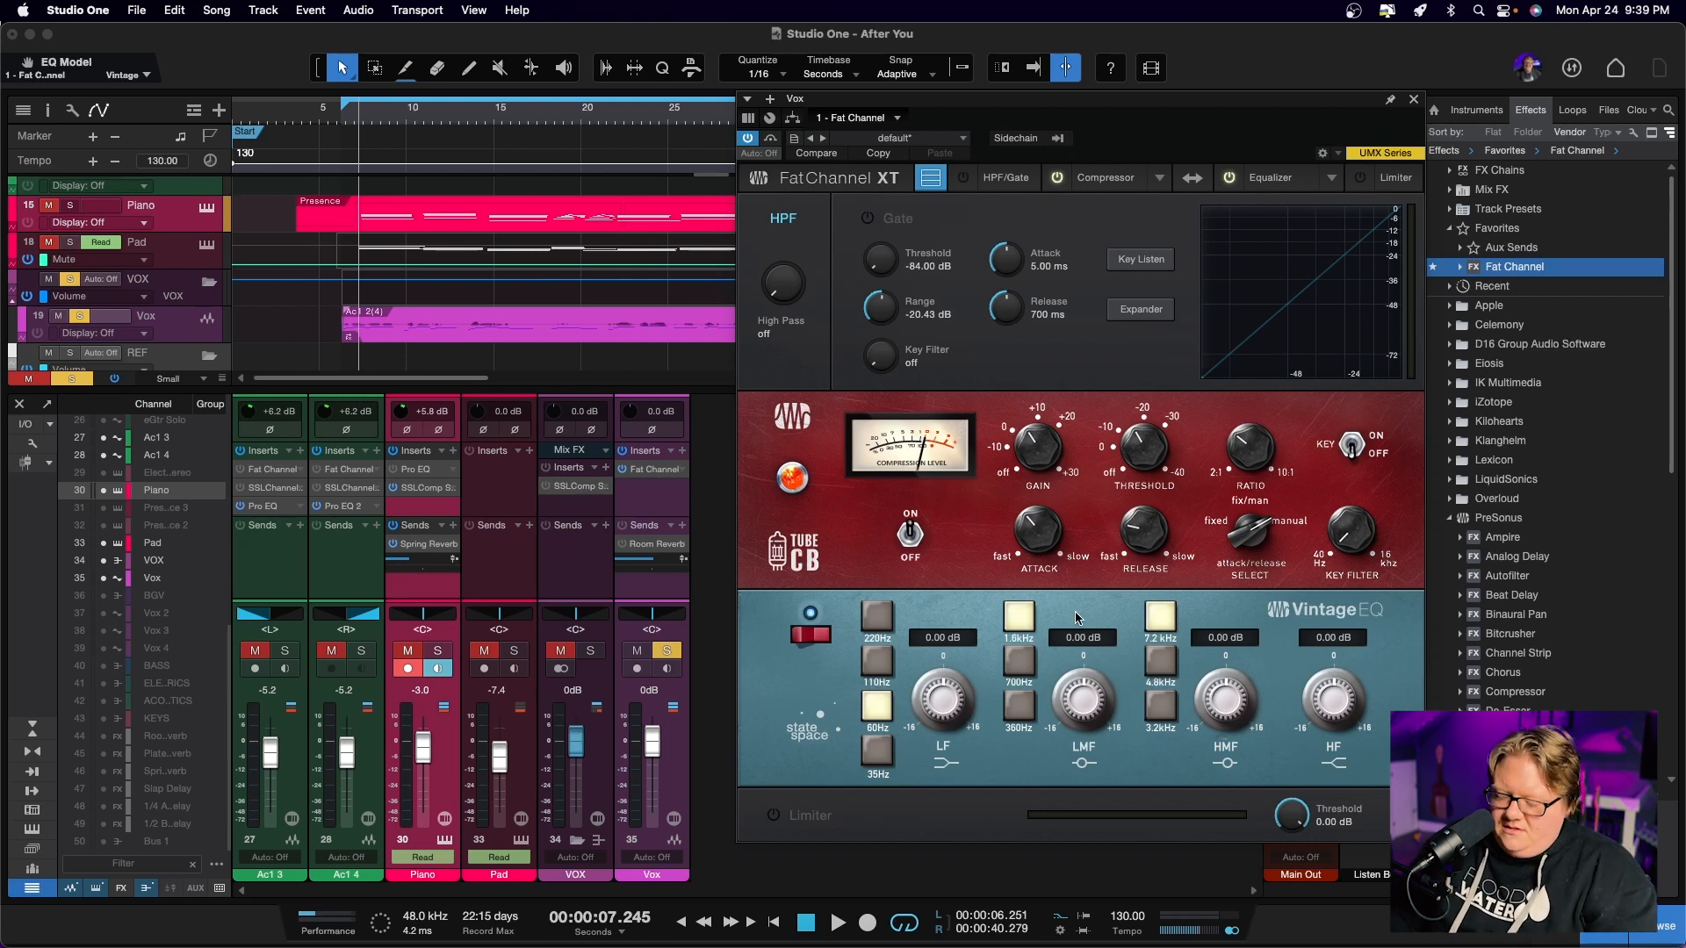
During playback, set the Vintage EQ's LF band to -4.16 dB at 110 Hz and its LMF band to -3.84 dB at 700 Hz
{"action": "key", "text": "space"}
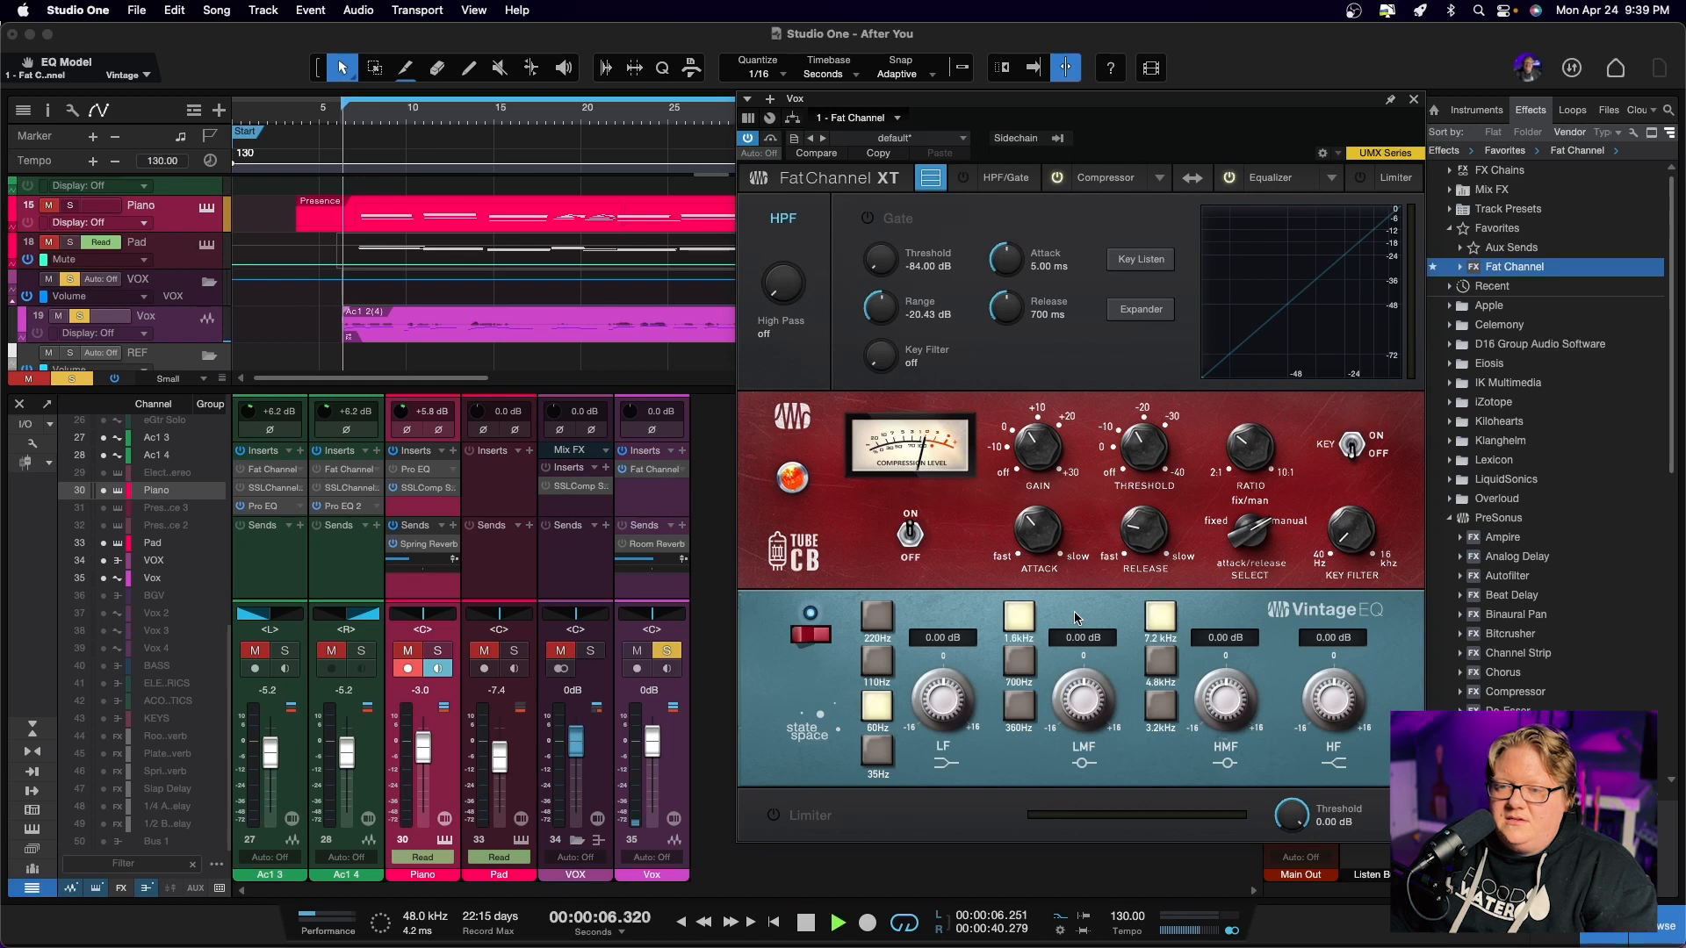
{"action": "left_click", "coordinate": [878, 663]}
{"action": "left_click_drag", "start_coordinate": [938, 696], "coordinate": [936, 708]}
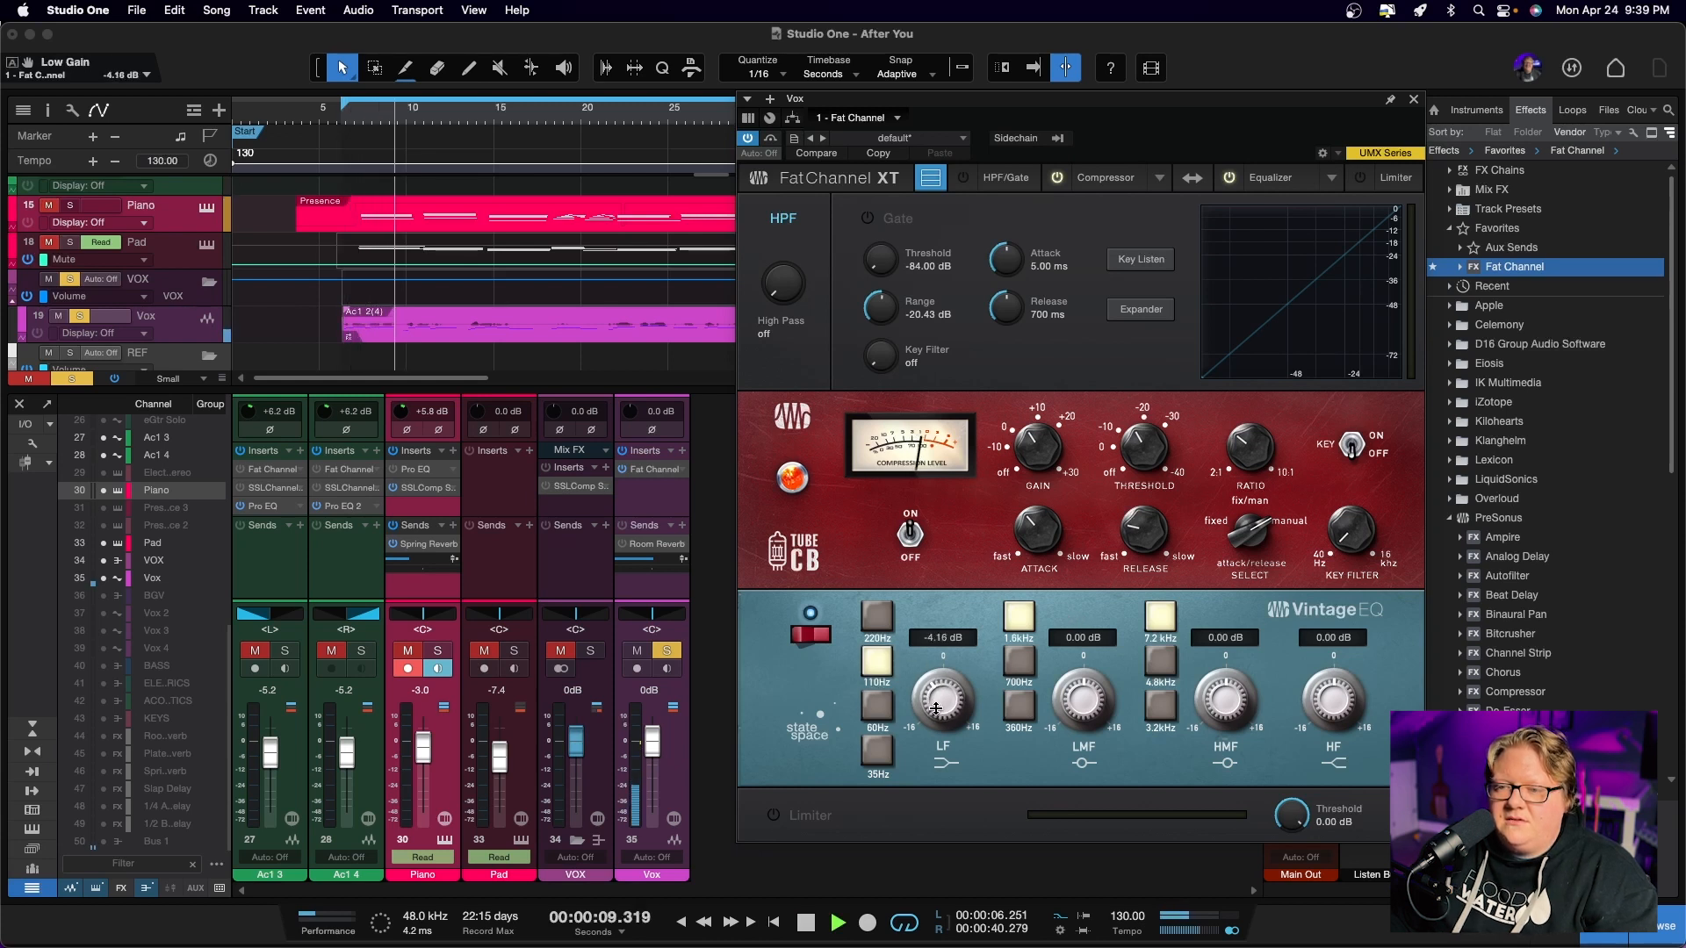
{"action": "left_click", "coordinate": [1019, 663]}
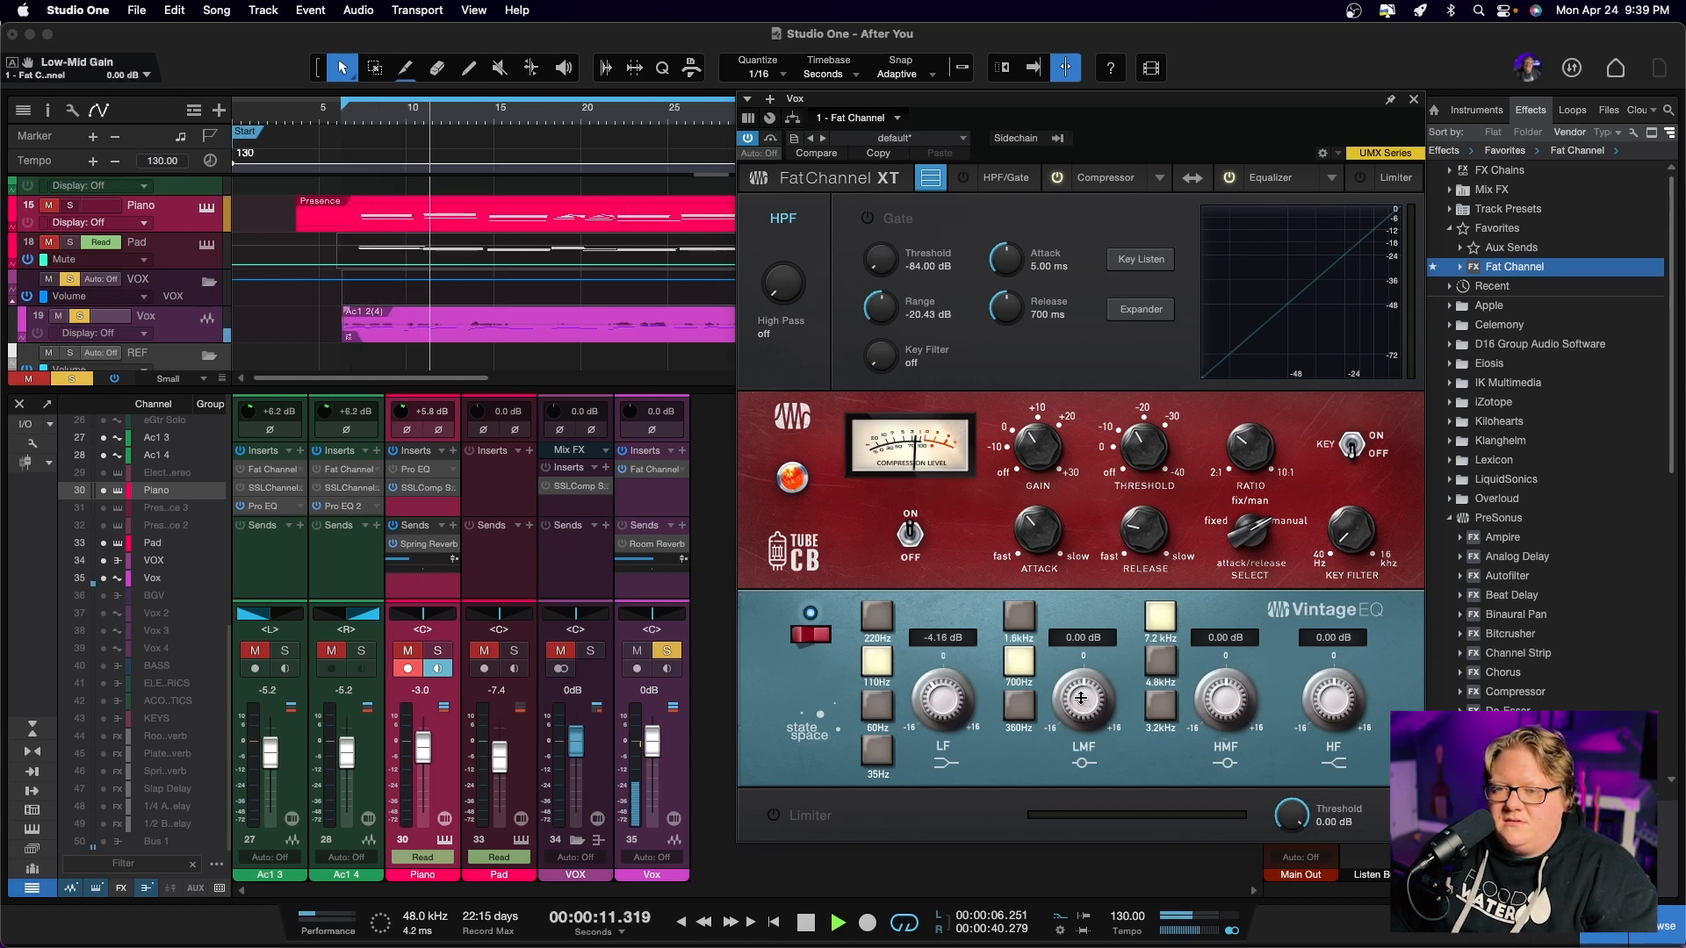
{"action": "left_click_drag", "start_coordinate": [1081, 699], "coordinate": [1081, 710]}
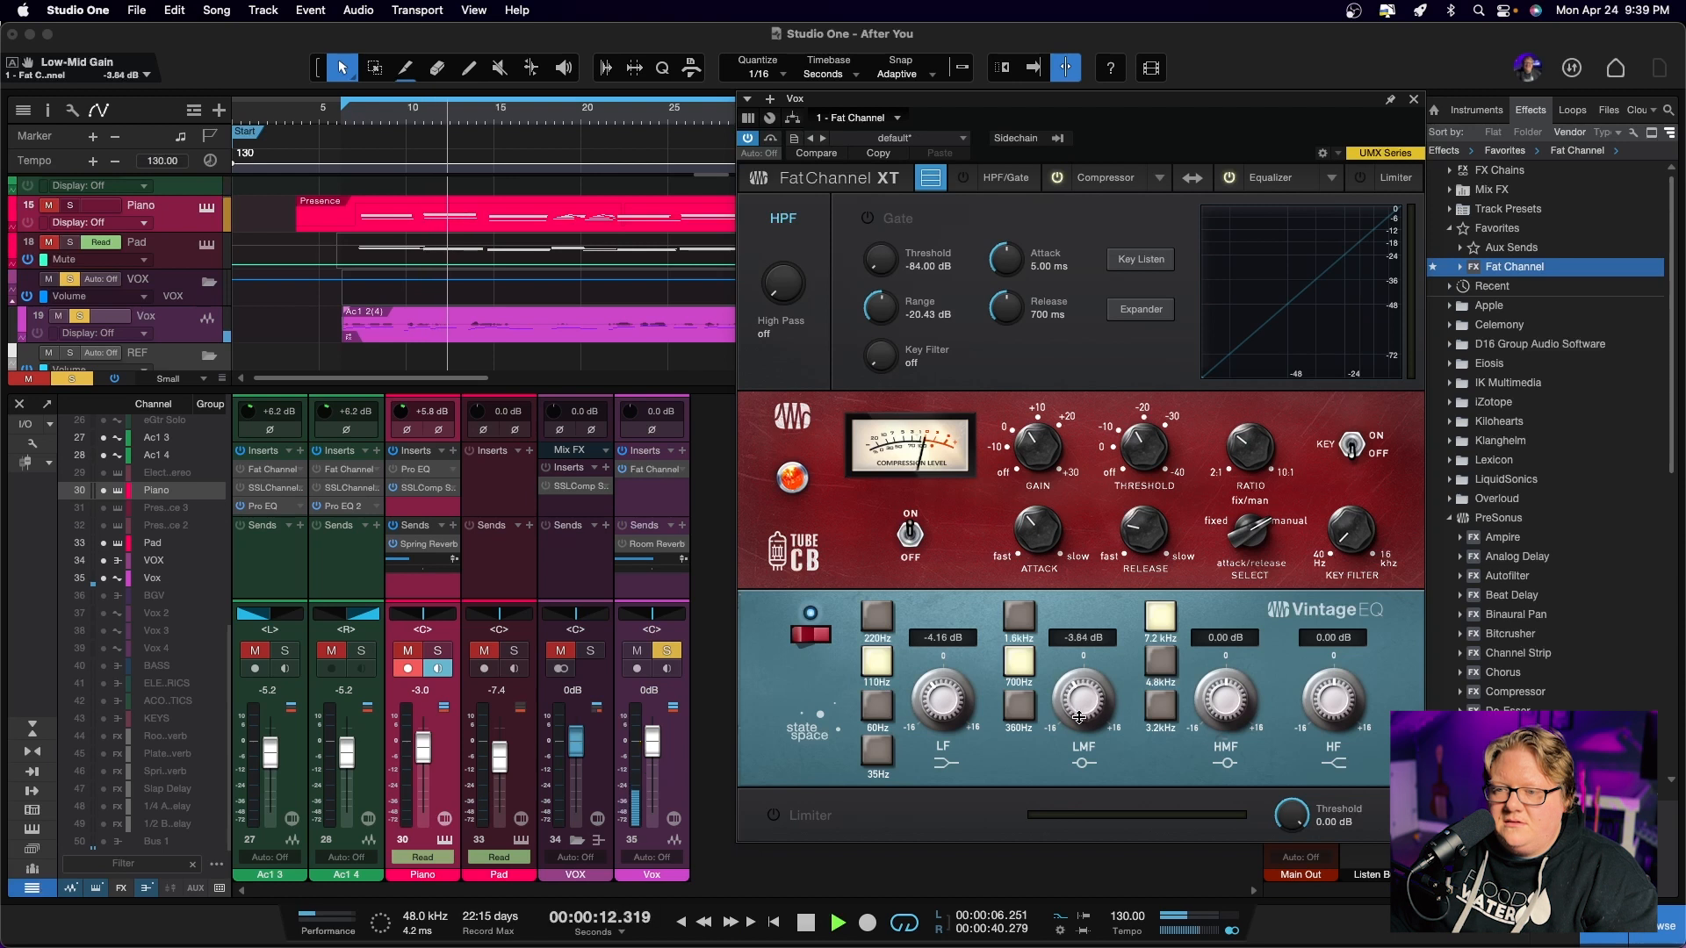
Boost the Vintage EQ's HMF band by 2.40 dB at 4.8 kHz and its HF band by 2.88 dB, ending playback
{"action": "left_click", "coordinate": [1158, 665]}
{"action": "left_click_drag", "start_coordinate": [1221, 695], "coordinate": [1219, 687]}
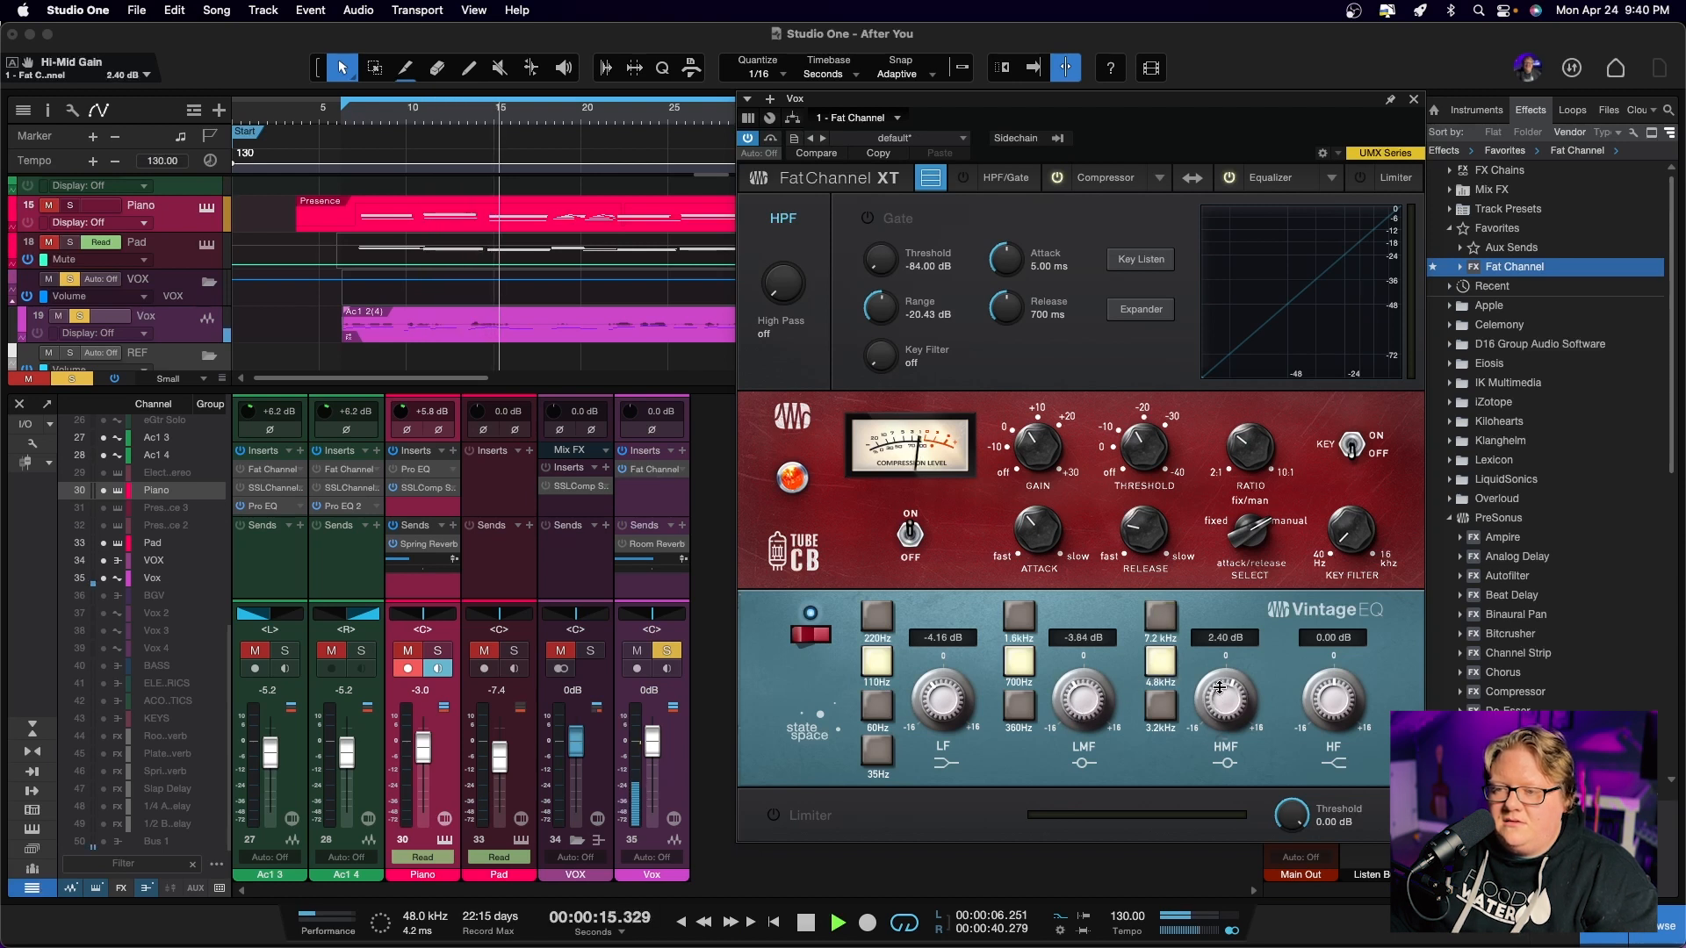
{"action": "left_click_drag", "start_coordinate": [1325, 693], "coordinate": [1321, 672]}
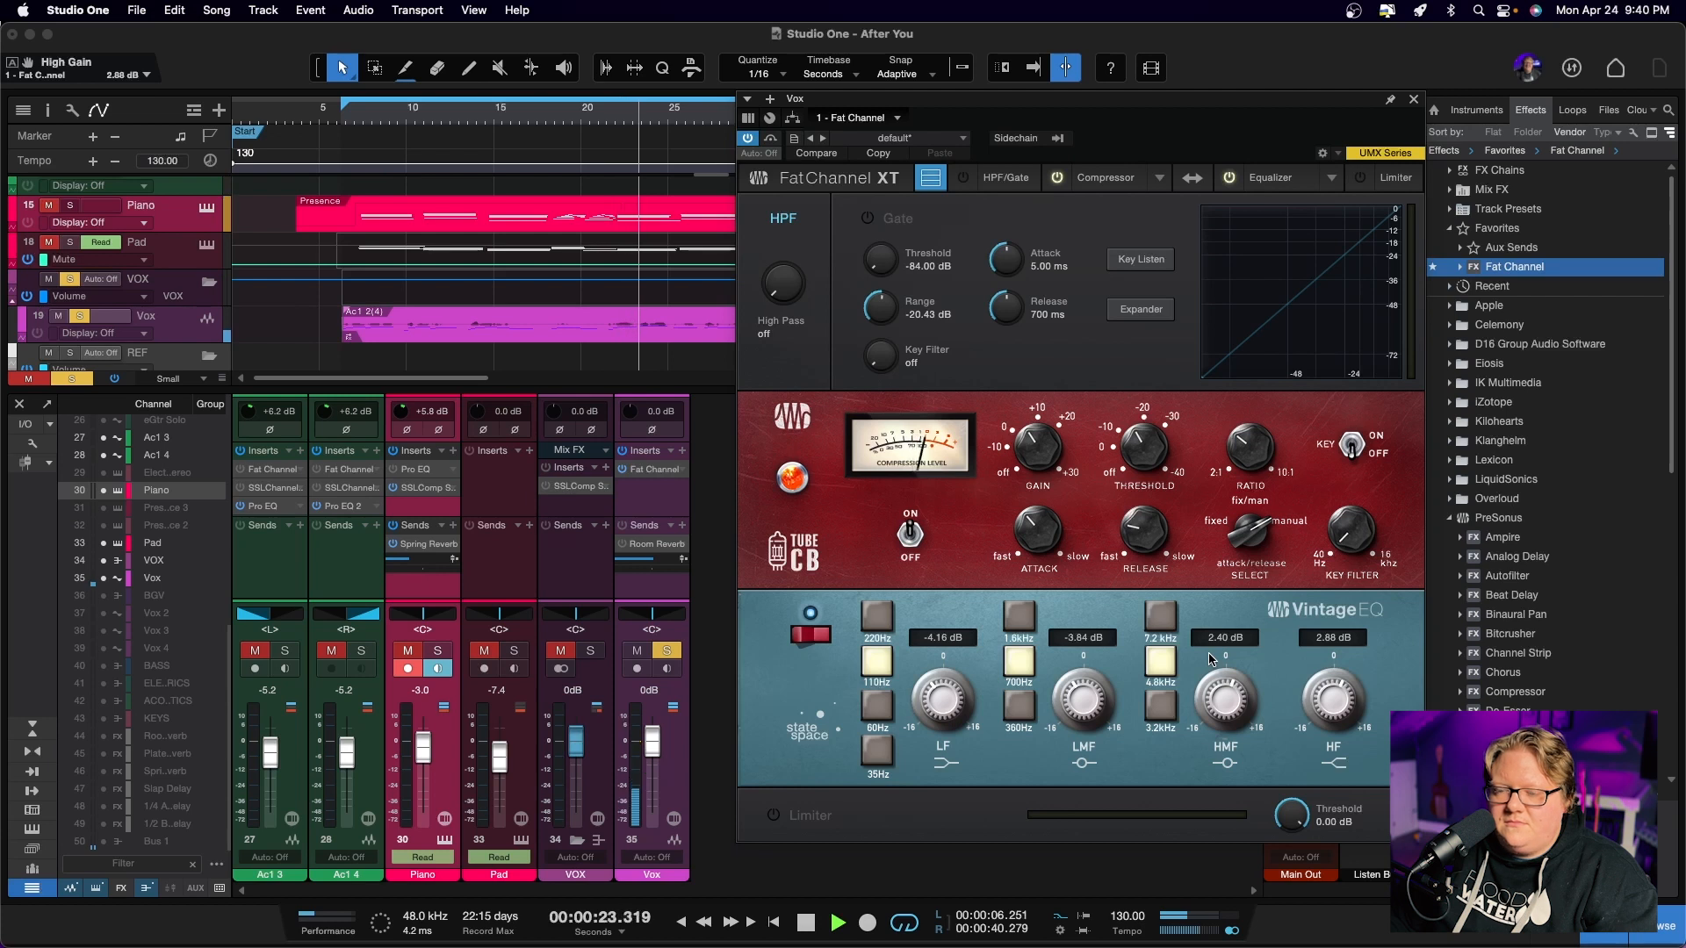
{"action": "key", "text": "space"}
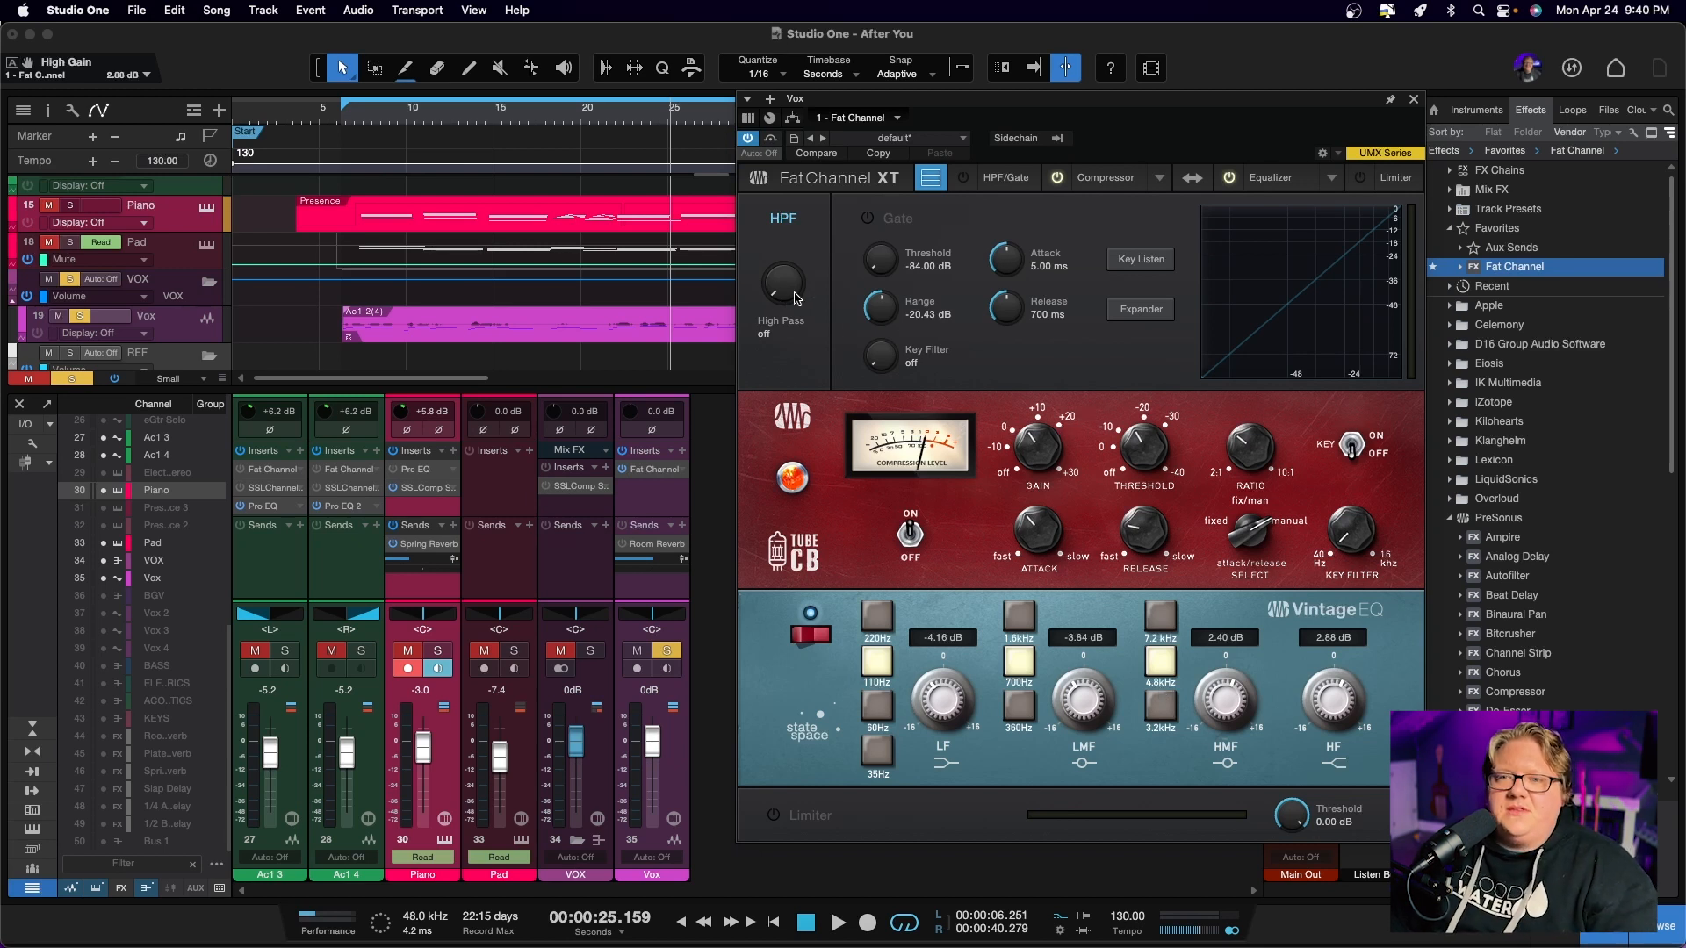
Set Fat Channel's high-pass filter to 152 Hz and close the plug-in window
{"action": "left_click_drag", "start_coordinate": [782, 289], "coordinate": [782, 202]}
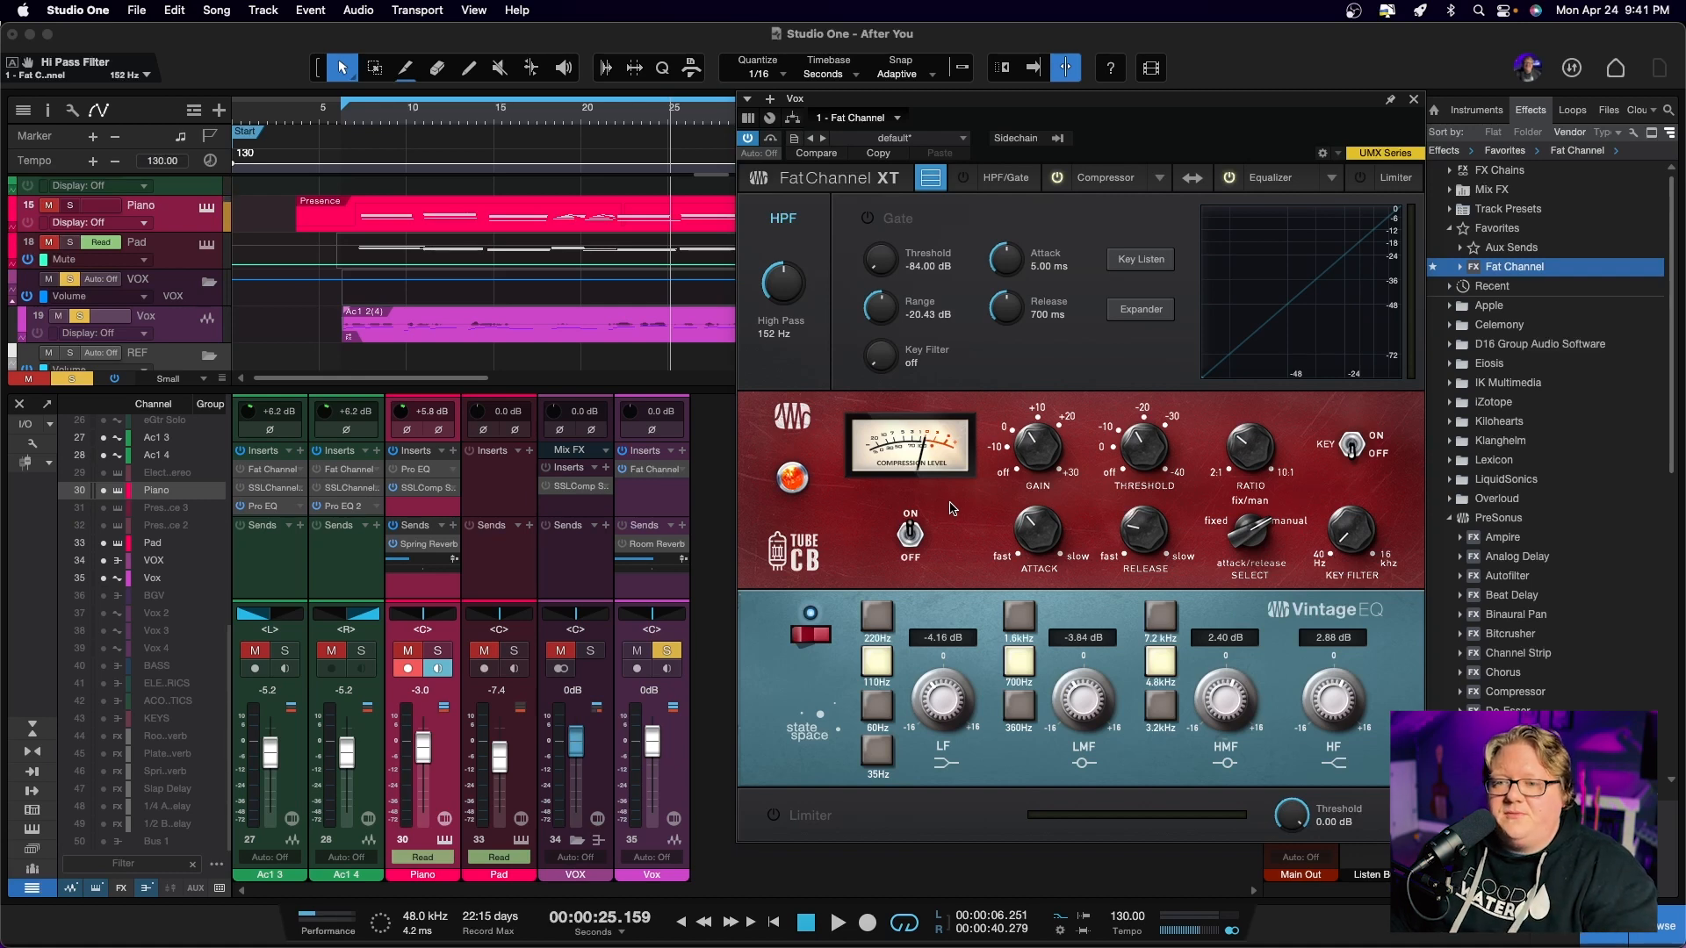
{"action": "left_click", "coordinate": [1413, 101]}
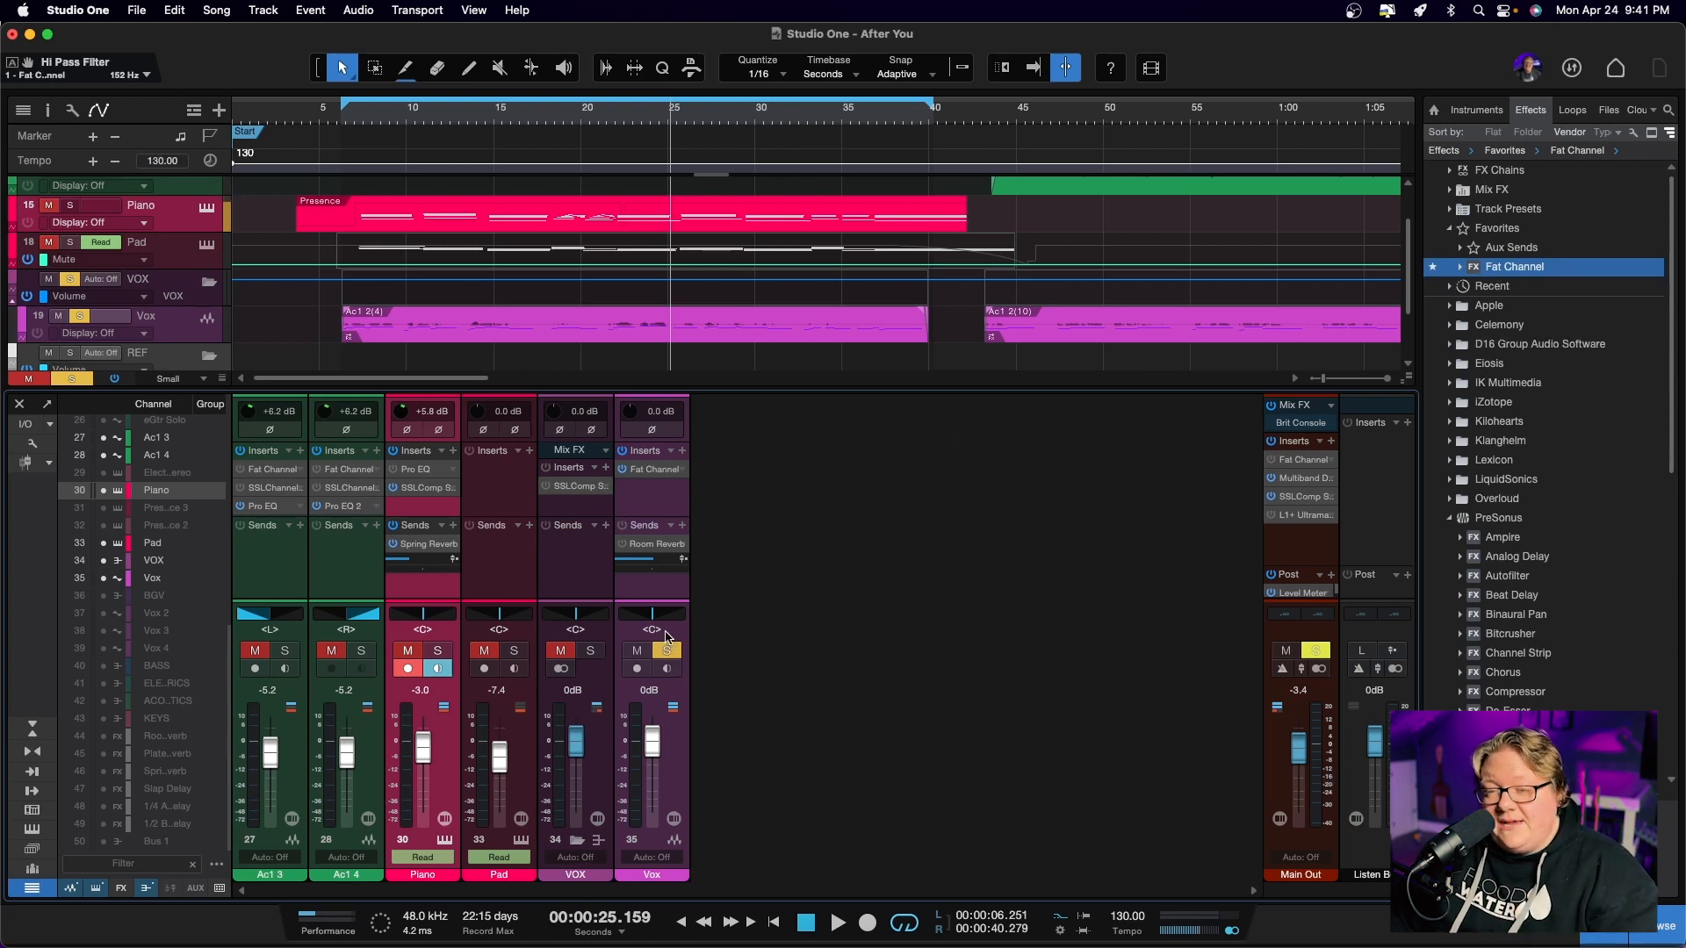
Take the Vox channel out of solo and listen to the full mix from the loop start
{"action": "key", "text": "KP_1"}
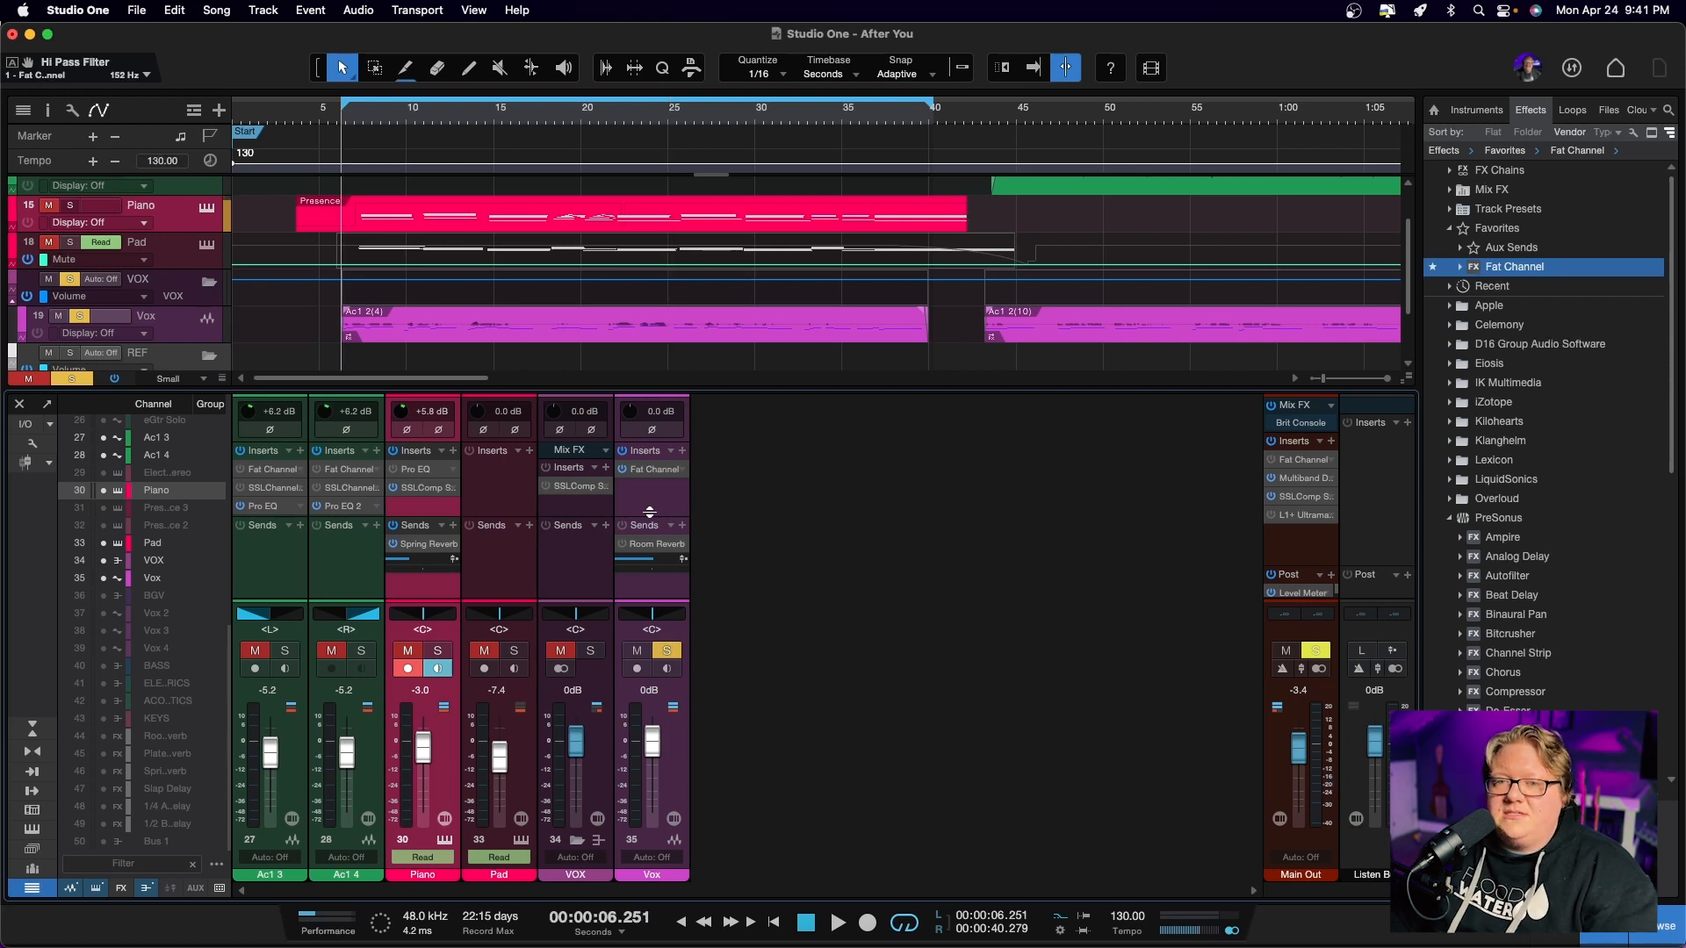
{"action": "key", "text": "space"}
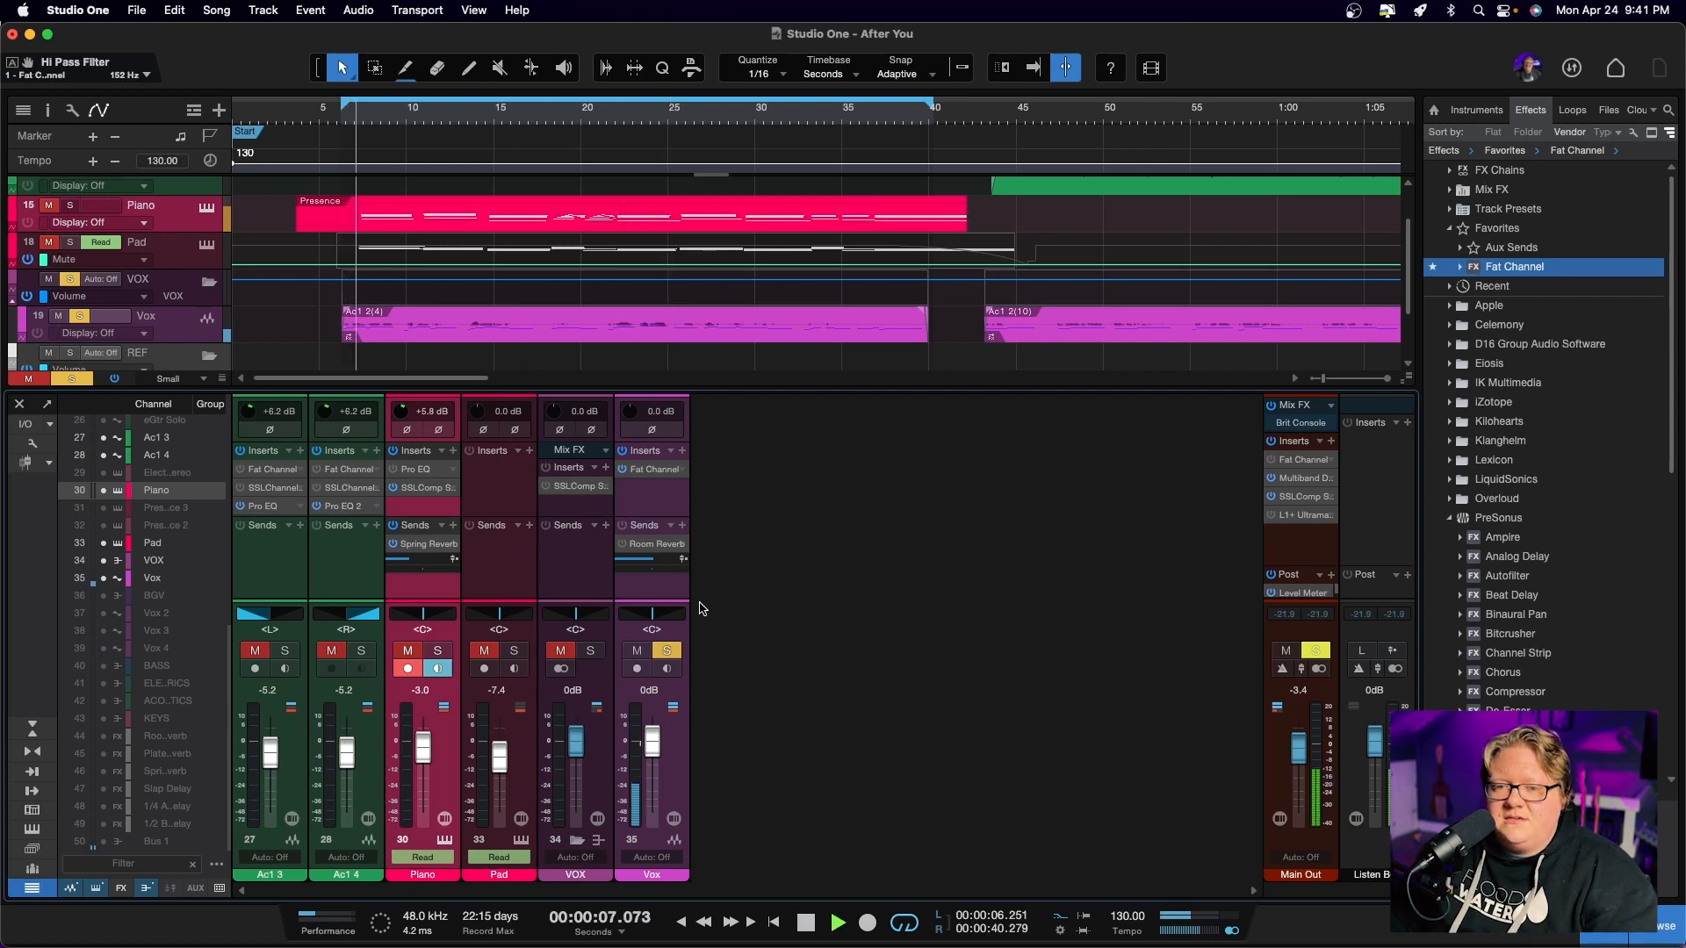
{"action": "key", "text": "space"}
{"action": "left_click", "coordinate": [667, 651]}
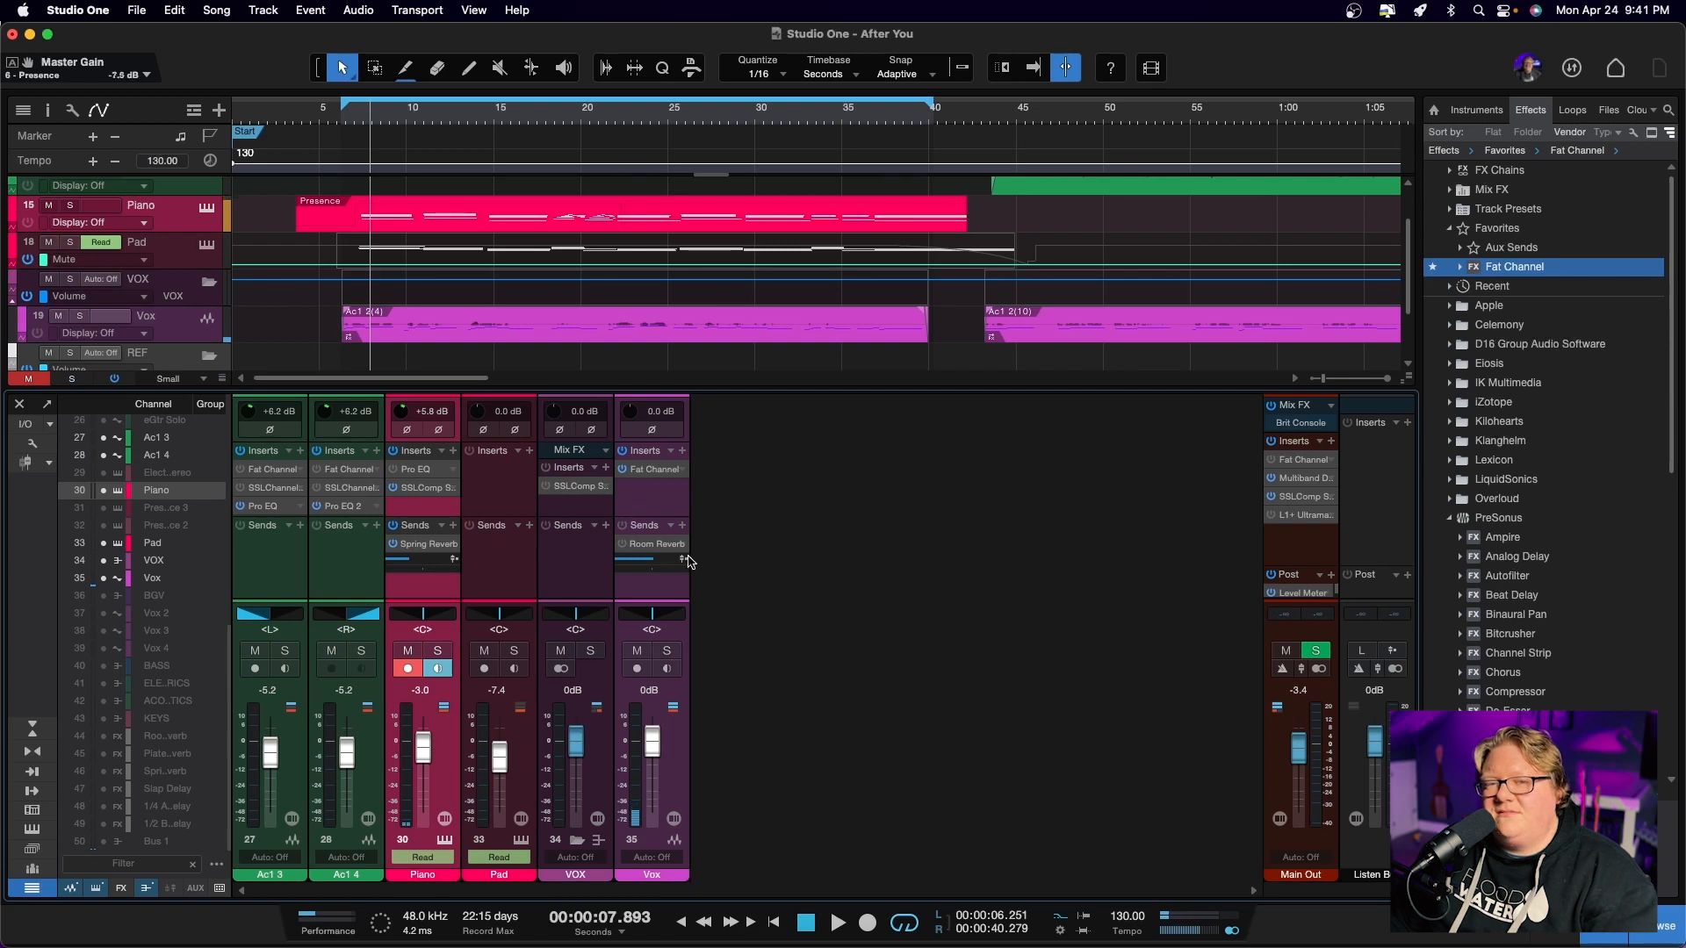
{"action": "key", "text": "KP_1"}
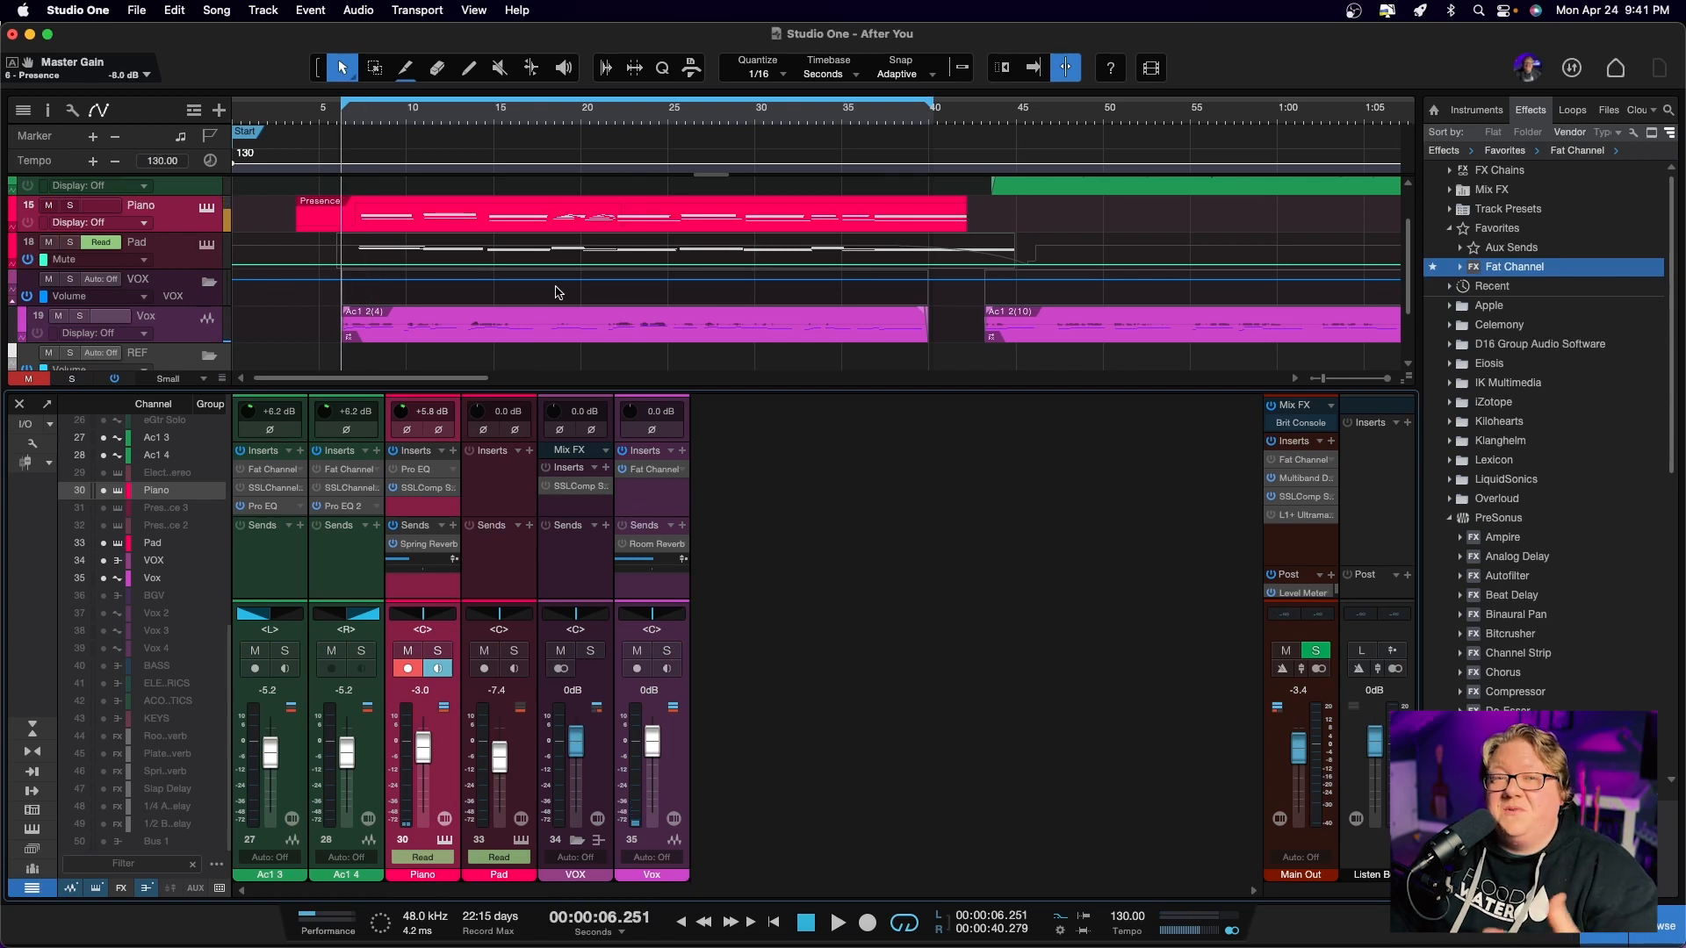
{"action": "key", "text": "space"}
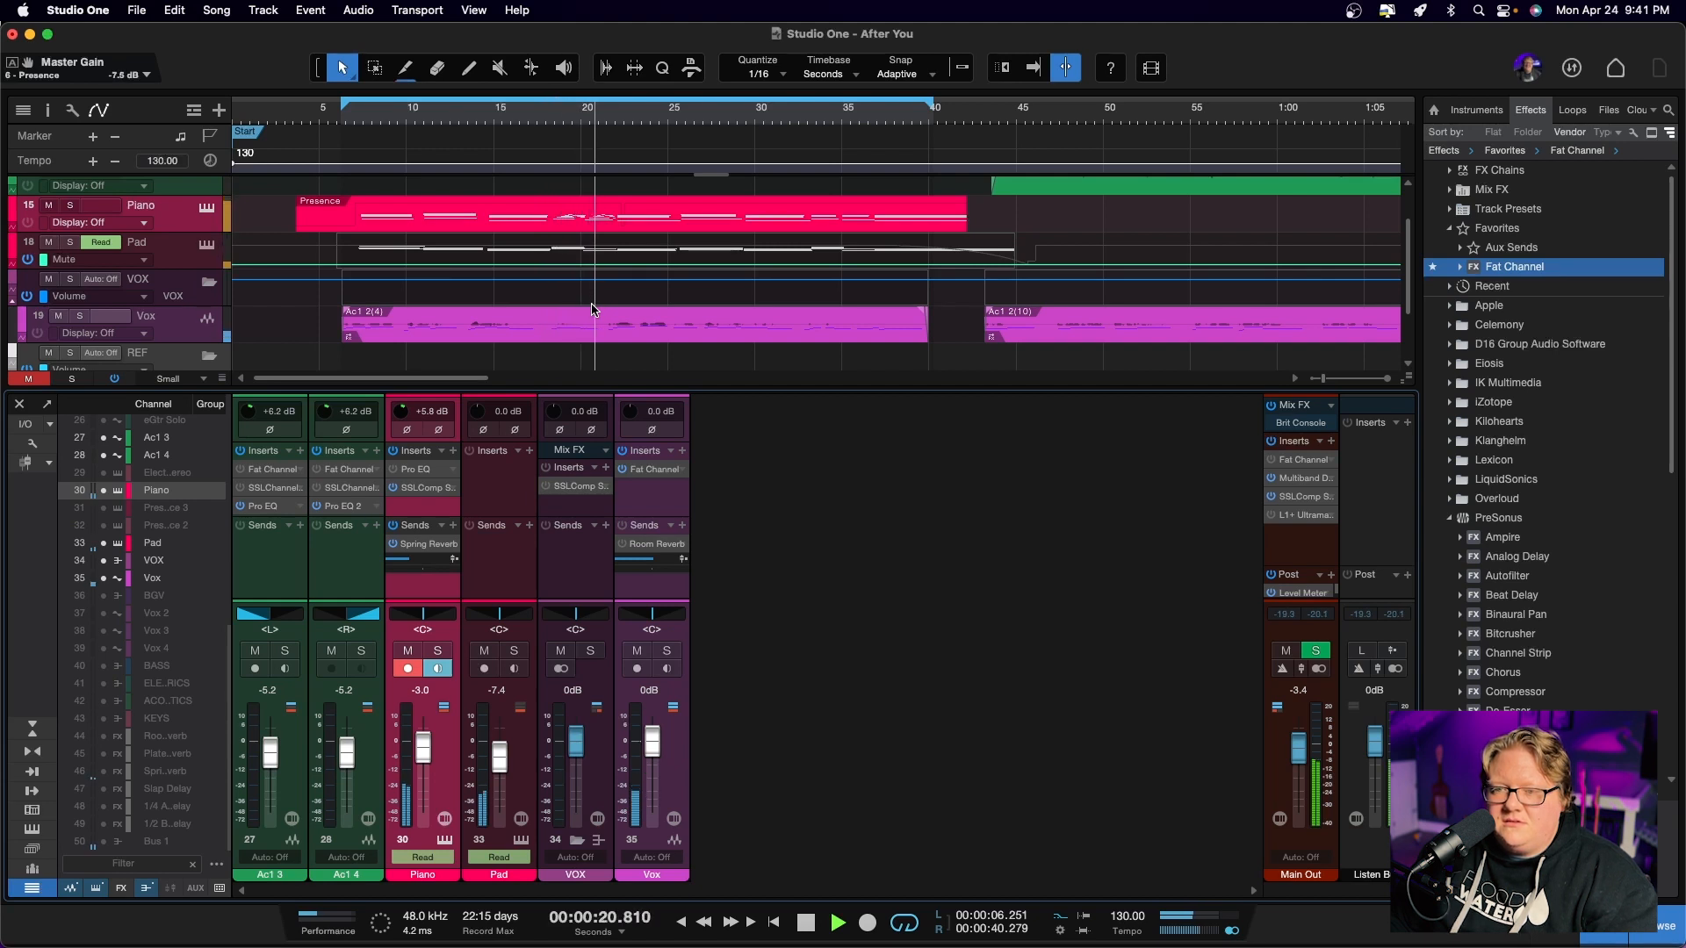
{"action": "key", "text": "space"}
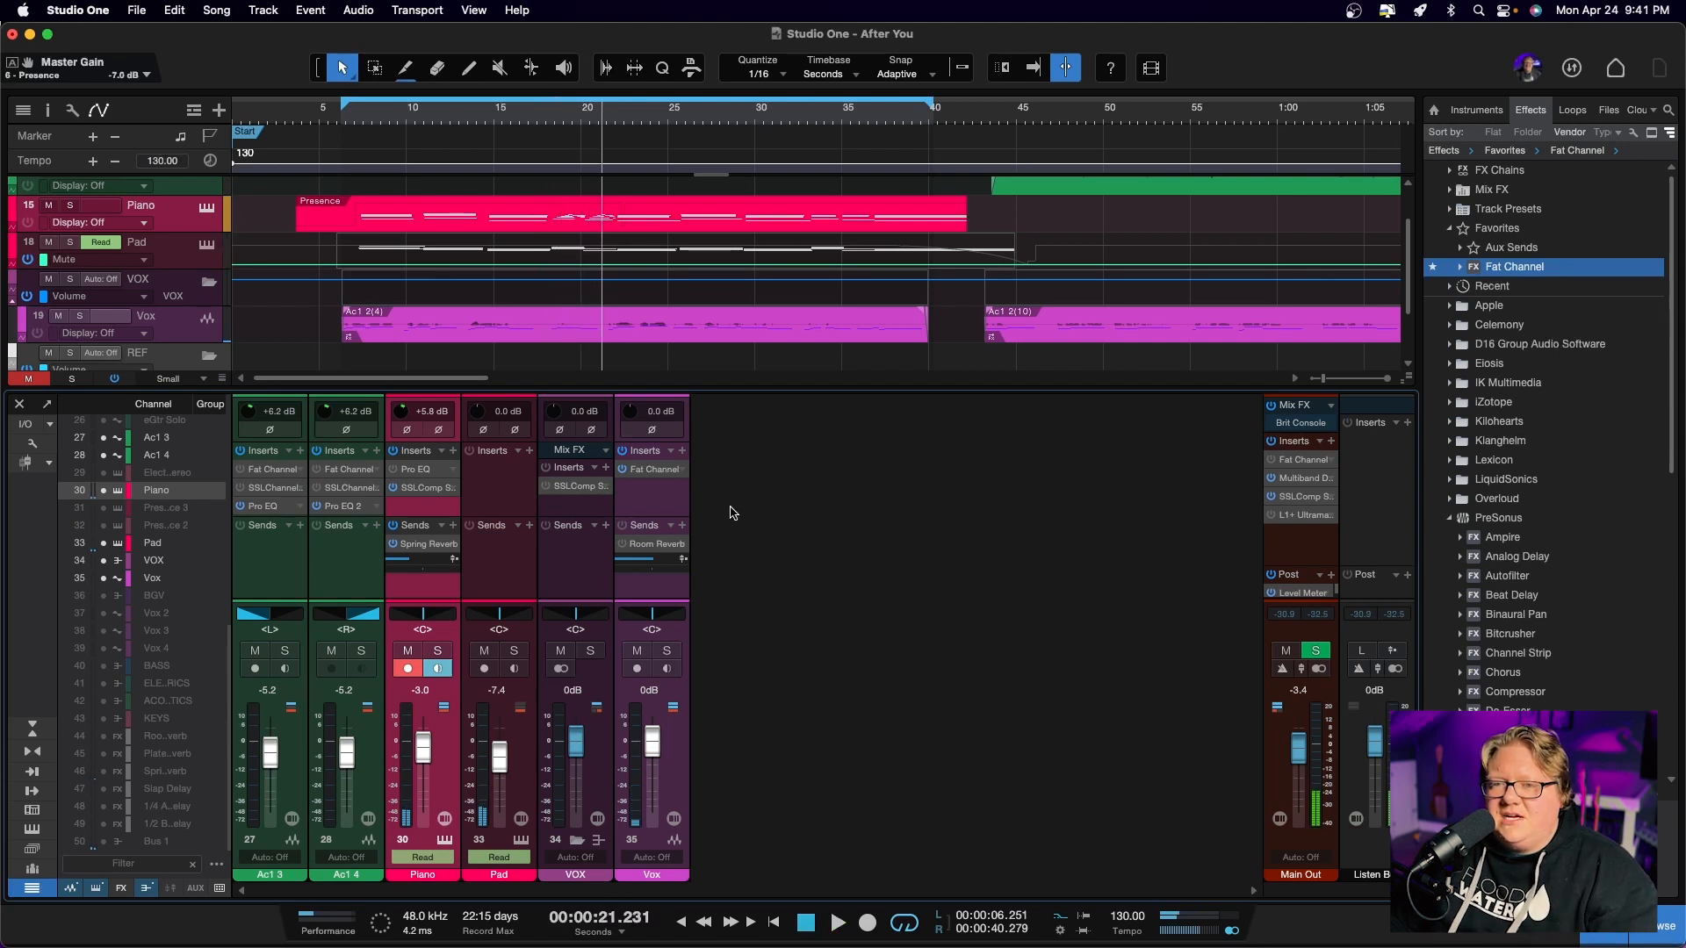
Open the VOX bus's SSLComp insert, move its window clear of the mixer channels and watch its compression during playback
{"action": "left_click", "coordinate": [584, 487]}
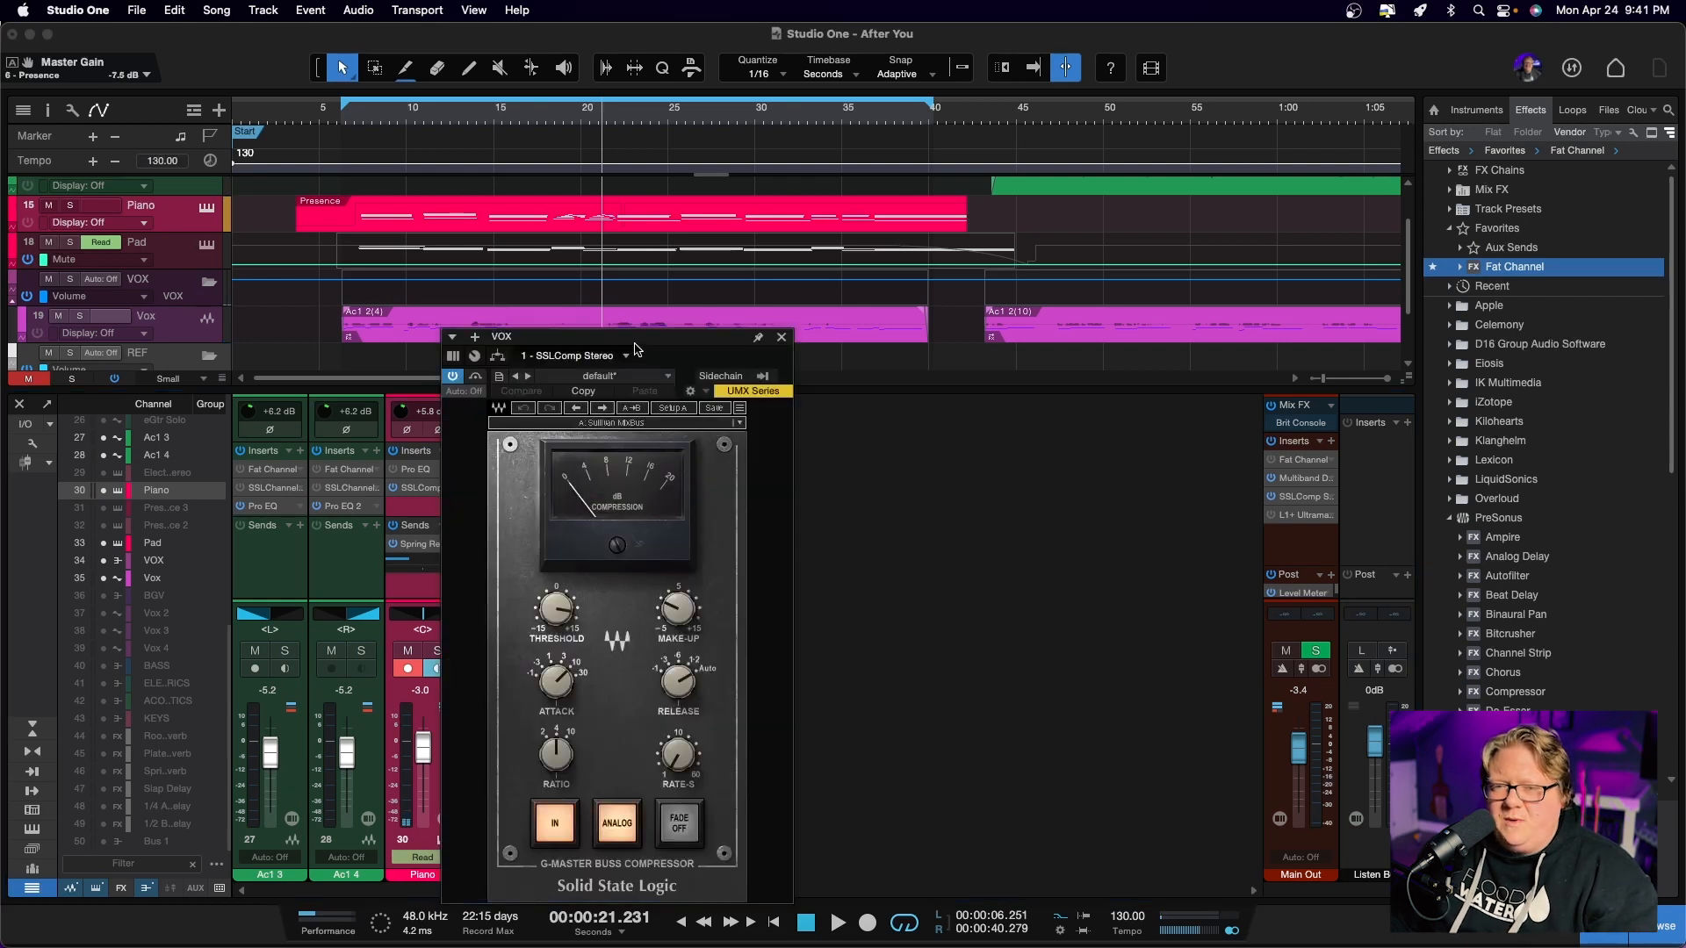
{"action": "left_click_drag", "start_coordinate": [637, 349], "coordinate": [945, 288]}
{"action": "key", "text": "space"}
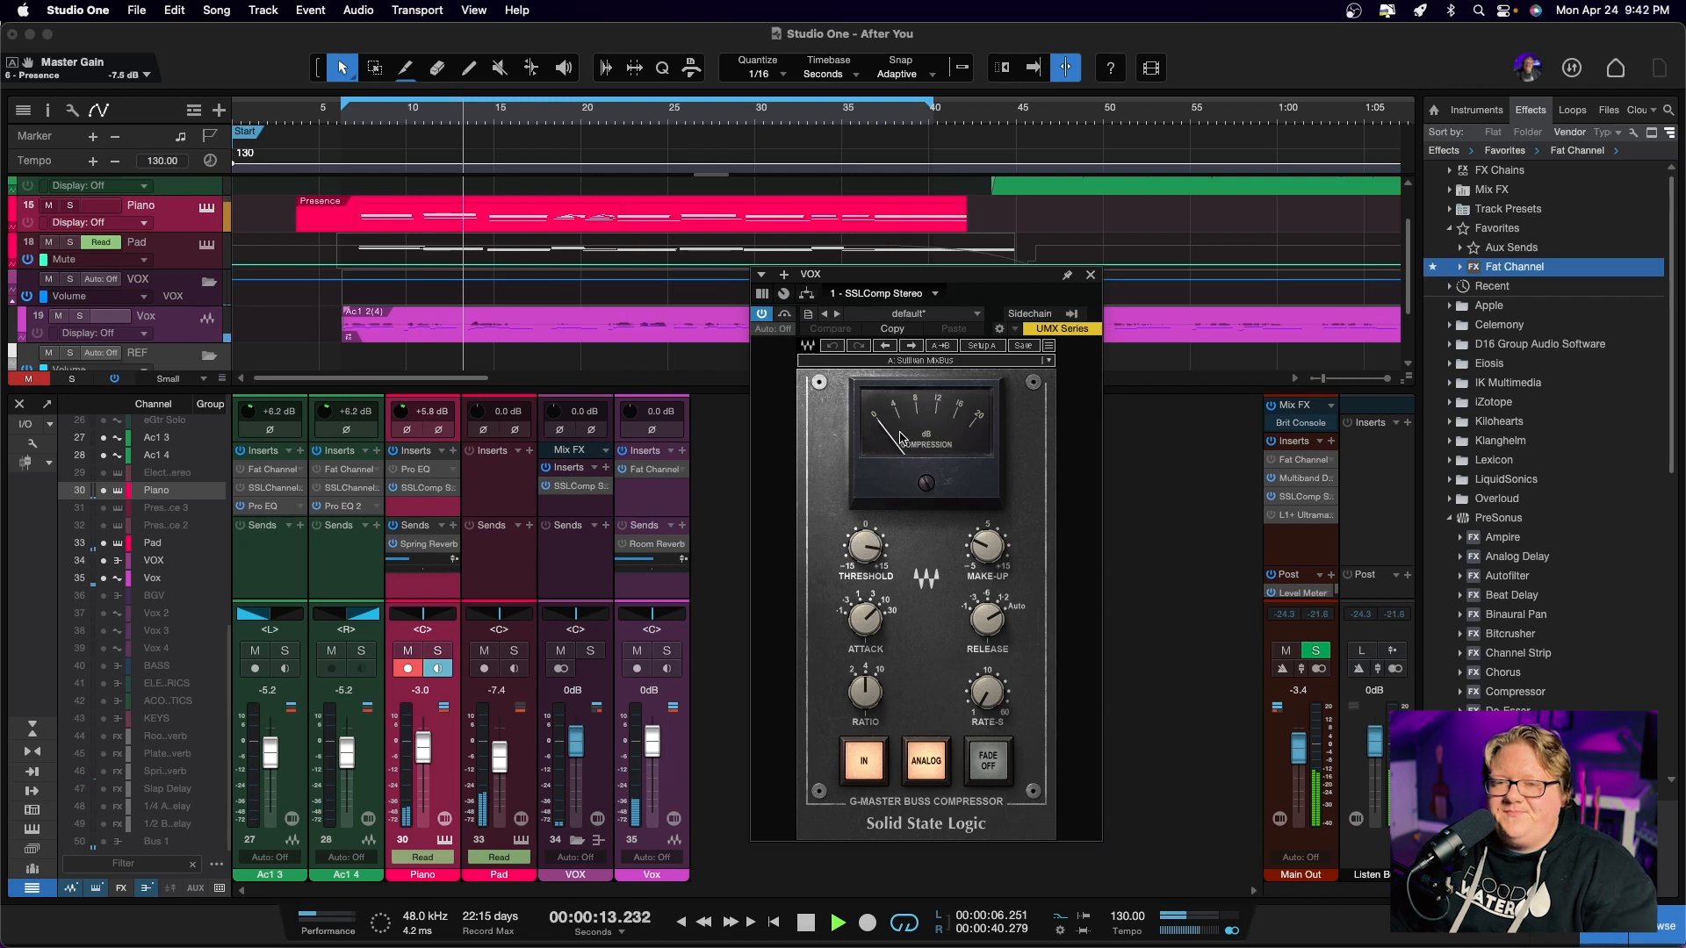
Stop playback, close the VOX bus's SSLComp window and listen to the full mix from the loop start
{"action": "key", "text": "space"}
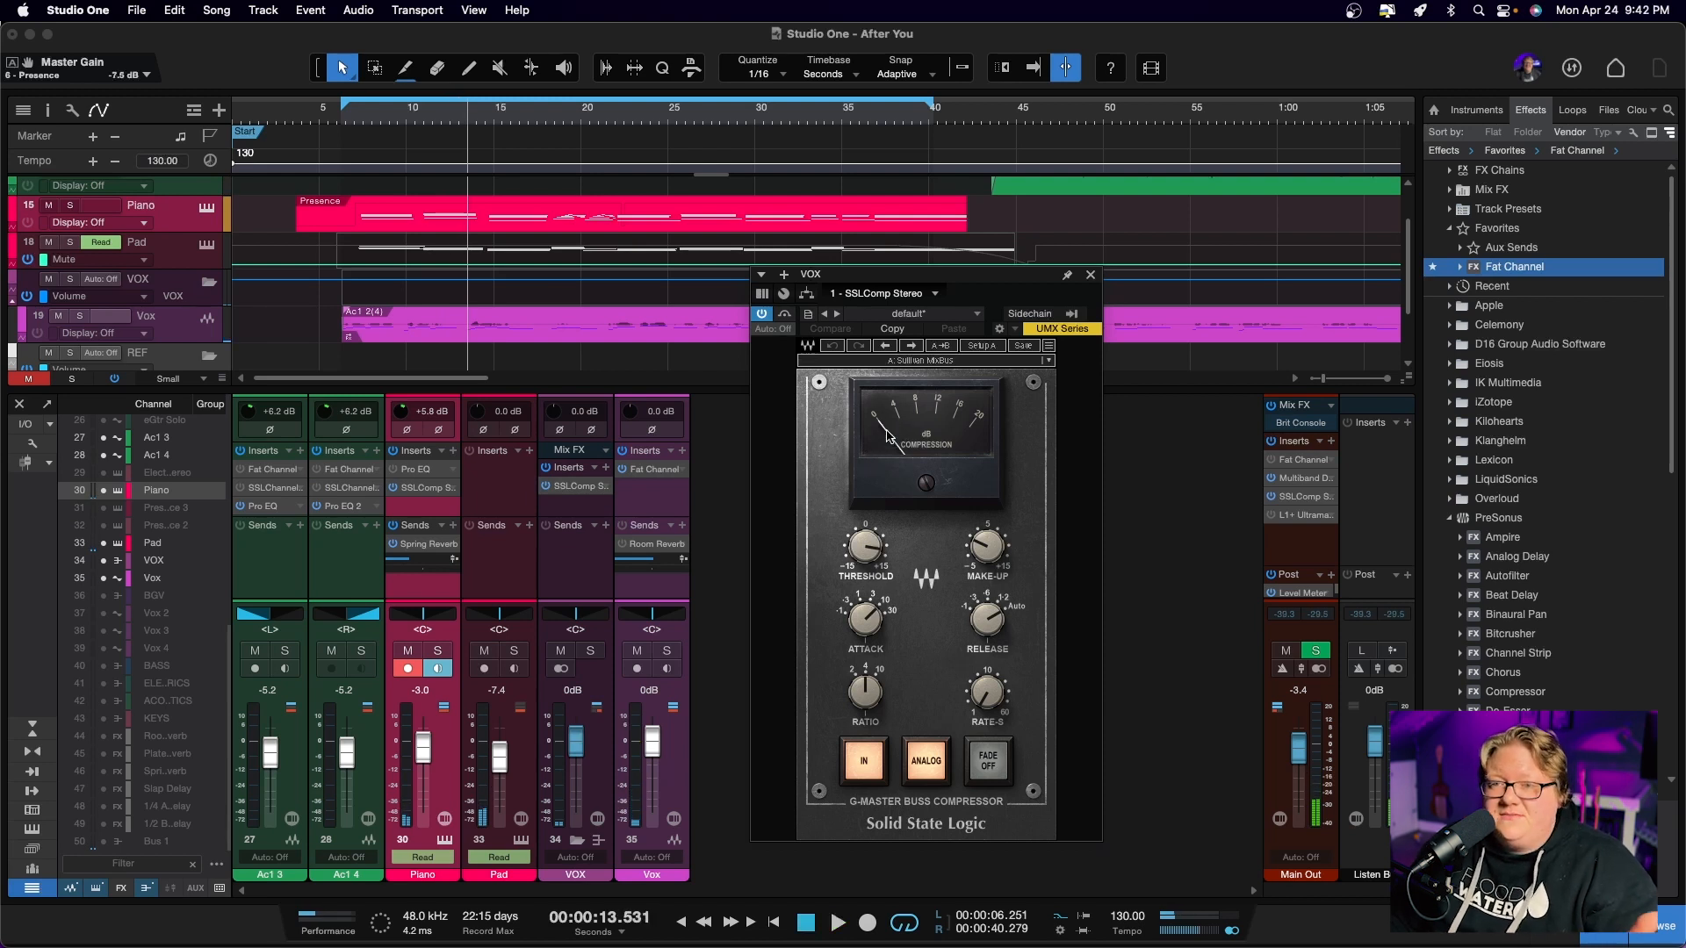
{"action": "left_click", "coordinate": [1091, 276]}
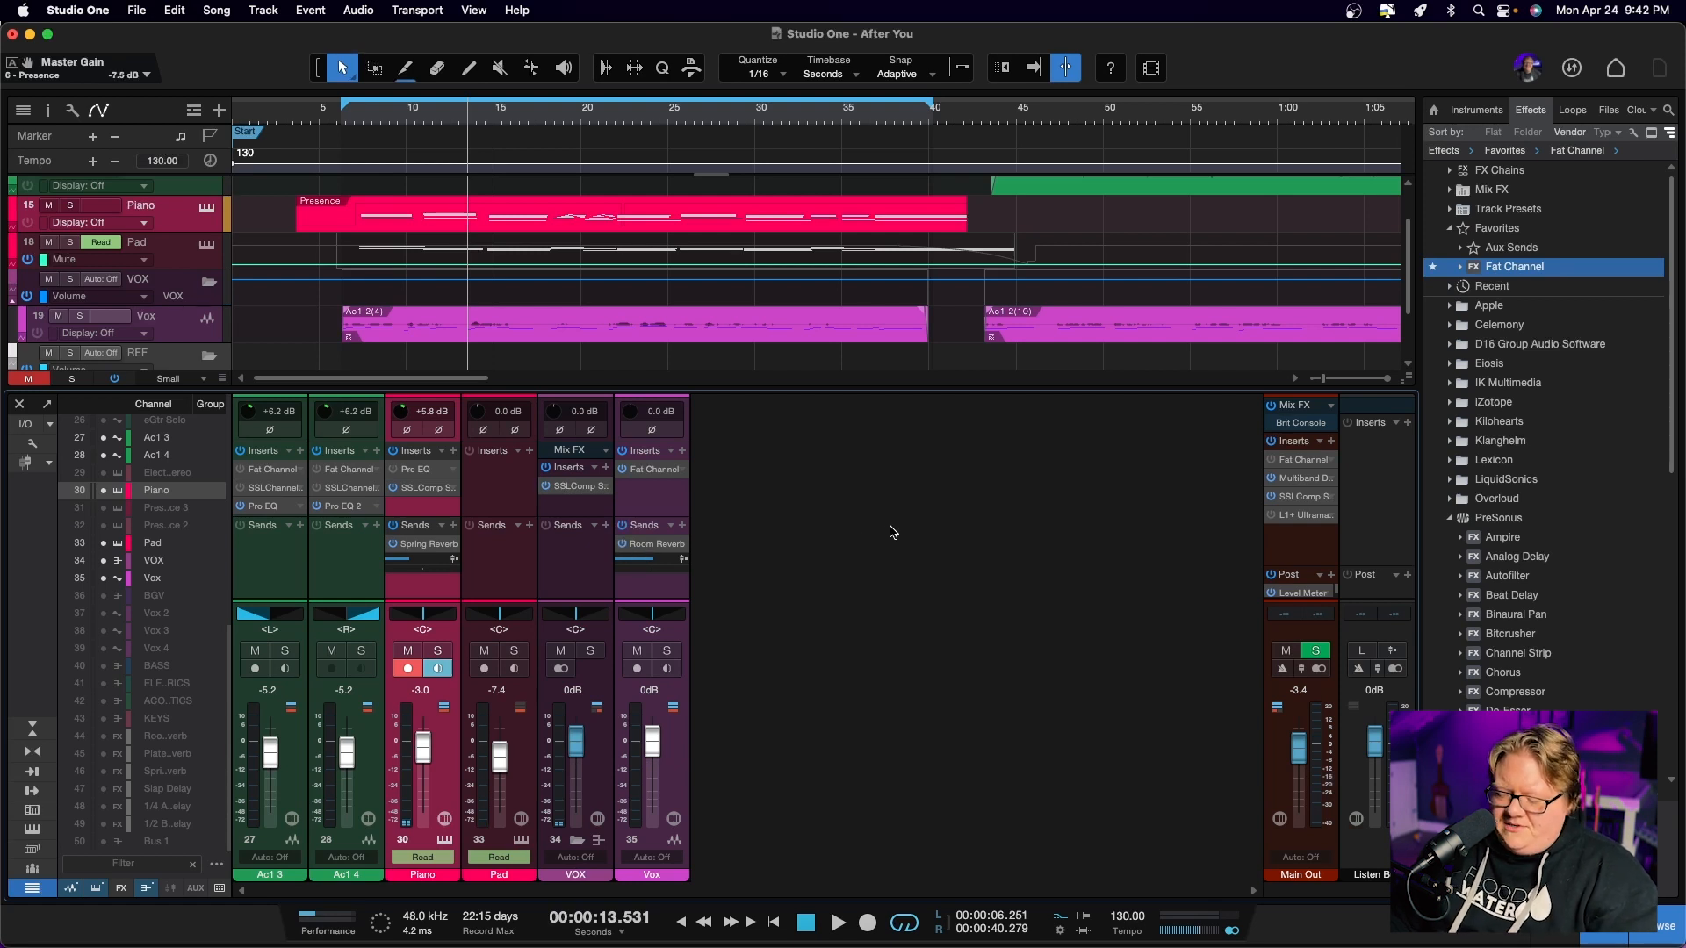
{"action": "key", "text": "space"}
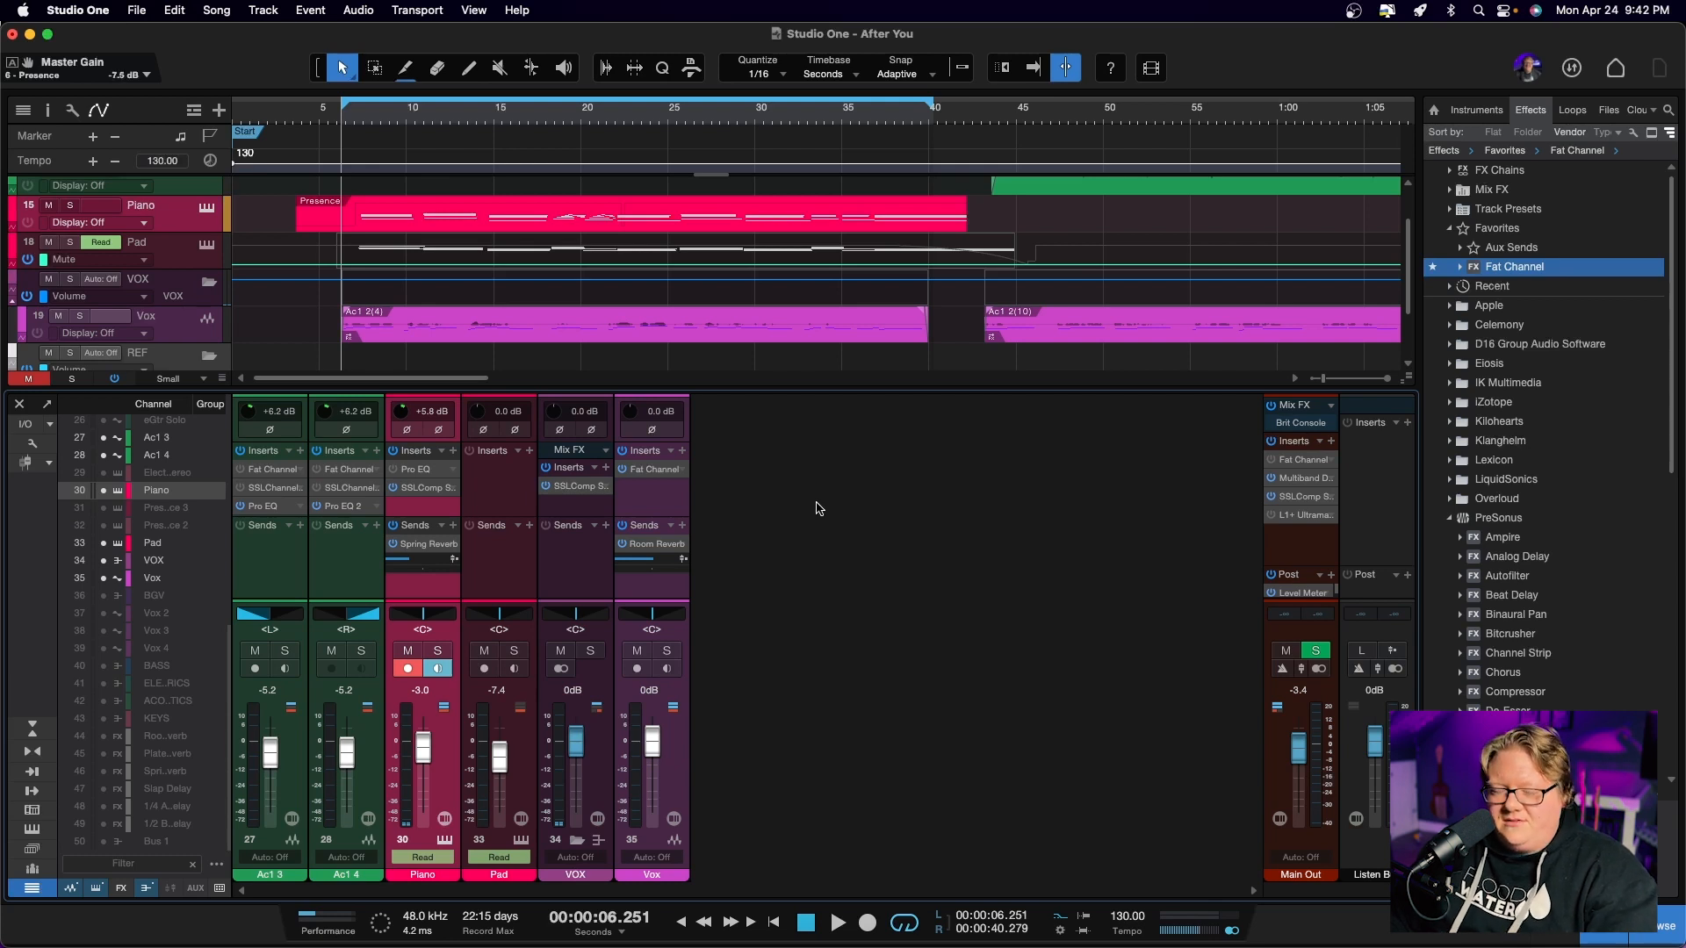
{"action": "key", "text": "space"}
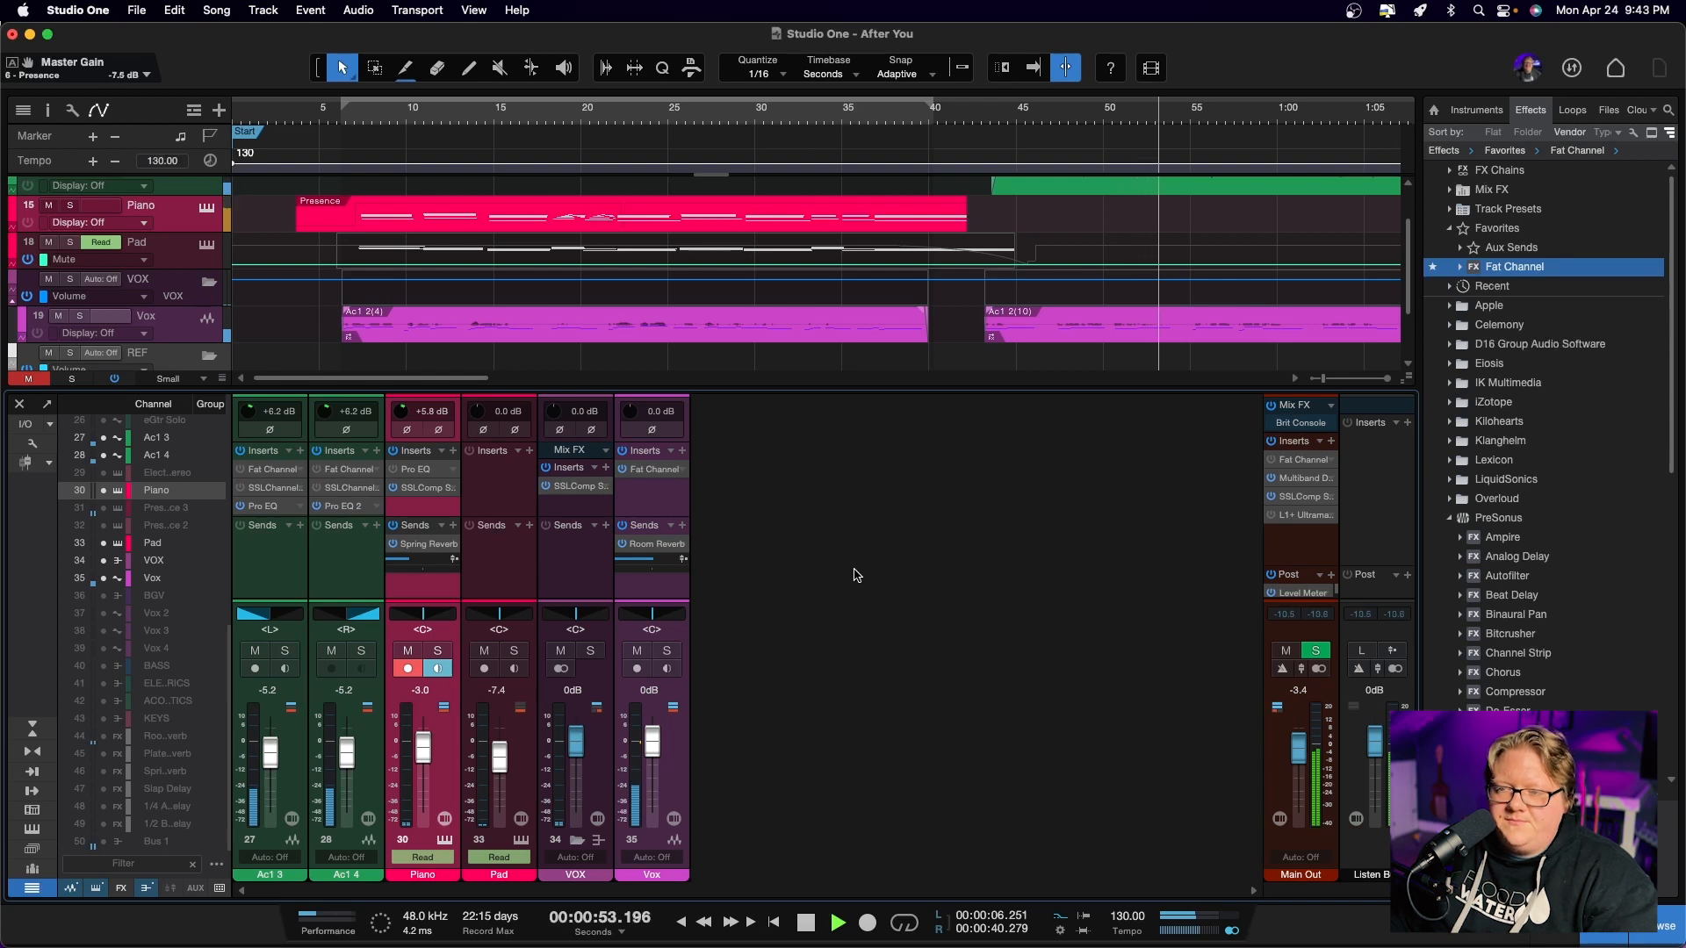
{"action": "key", "text": "space"}
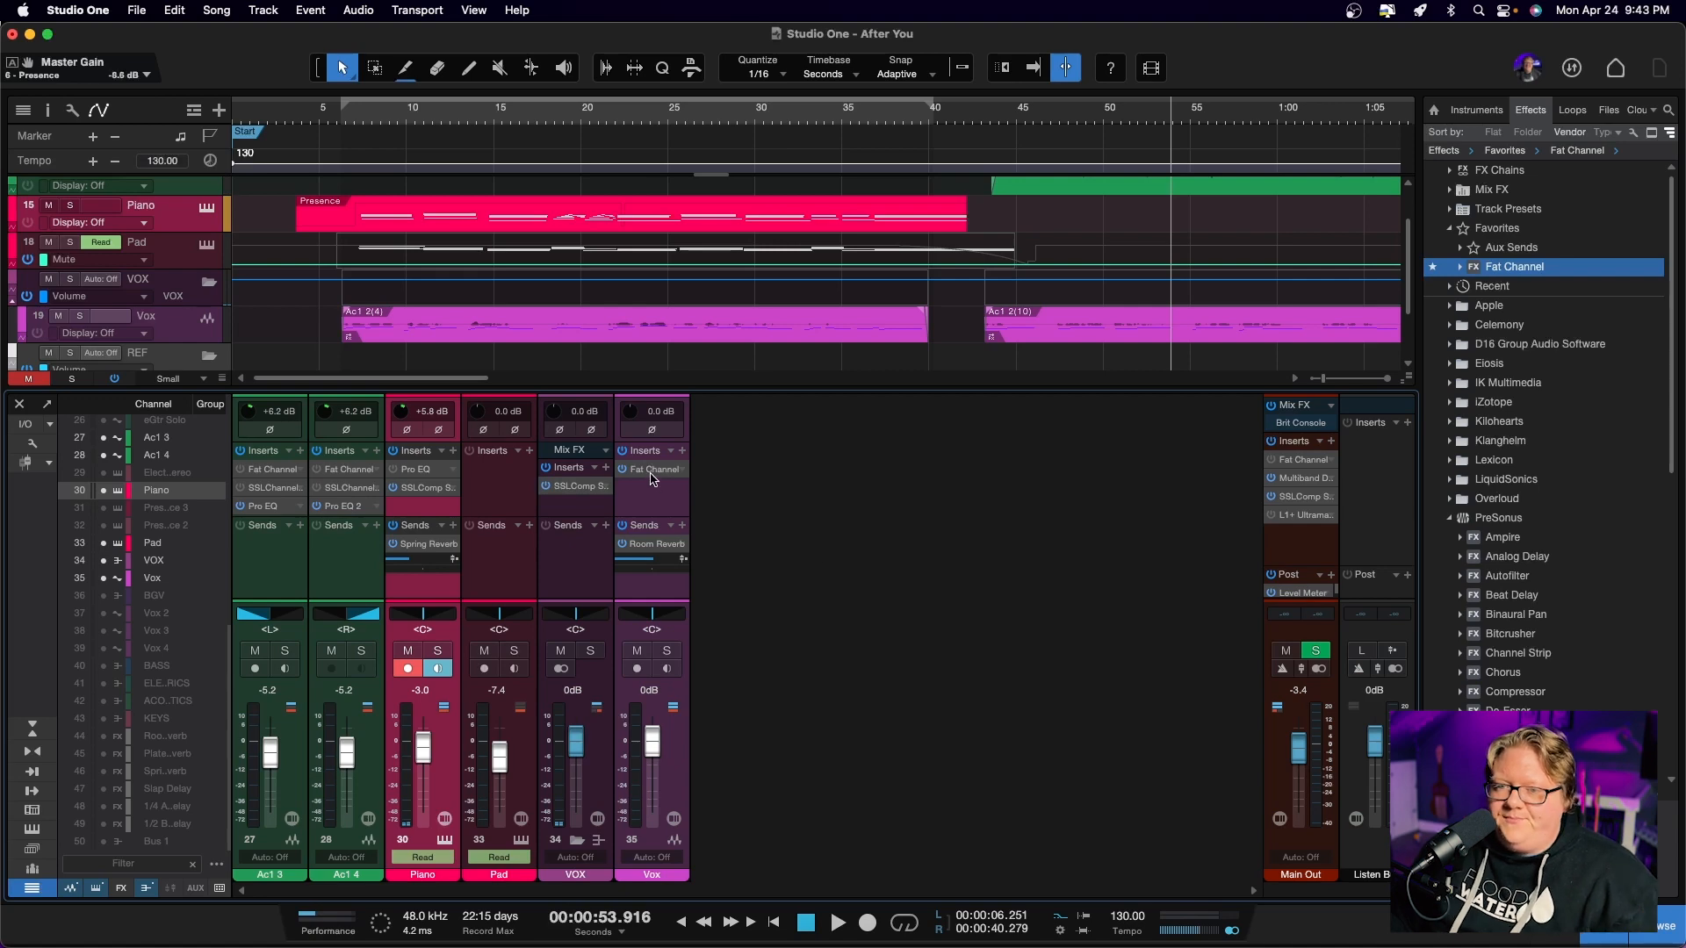
Open the Vox channel's Fat Channel insert, review its settings during a short playback and close its window
{"action": "left_click", "coordinate": [651, 471]}
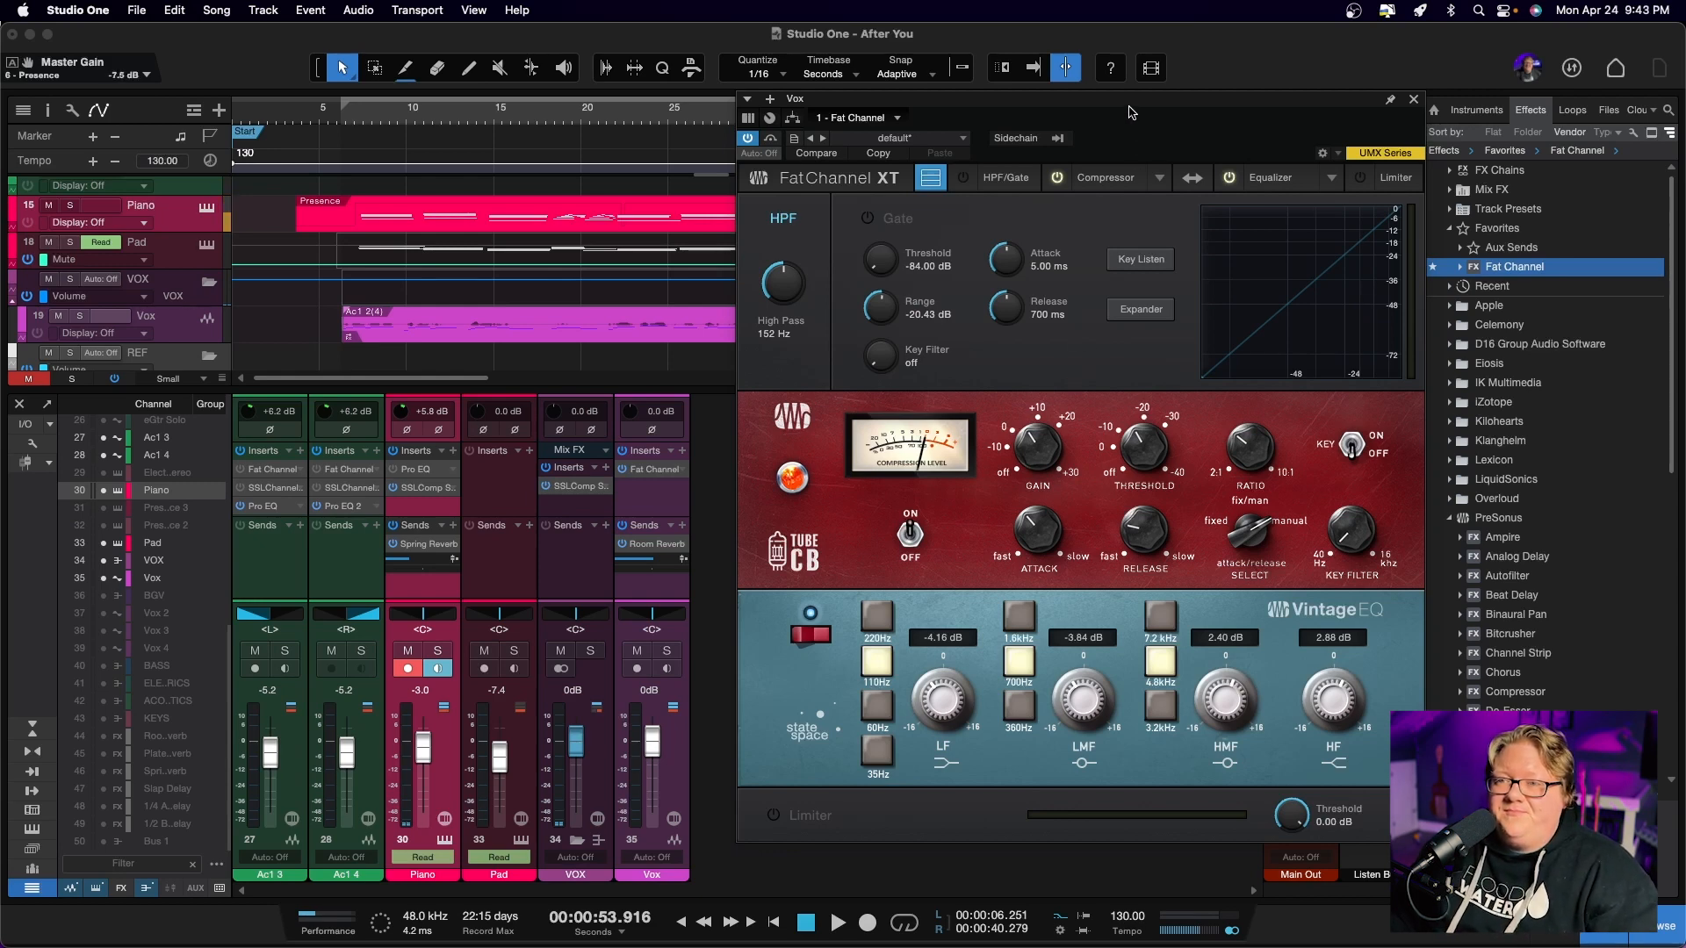
{"action": "left_click_drag", "start_coordinate": [1131, 112], "coordinate": [682, 139]}
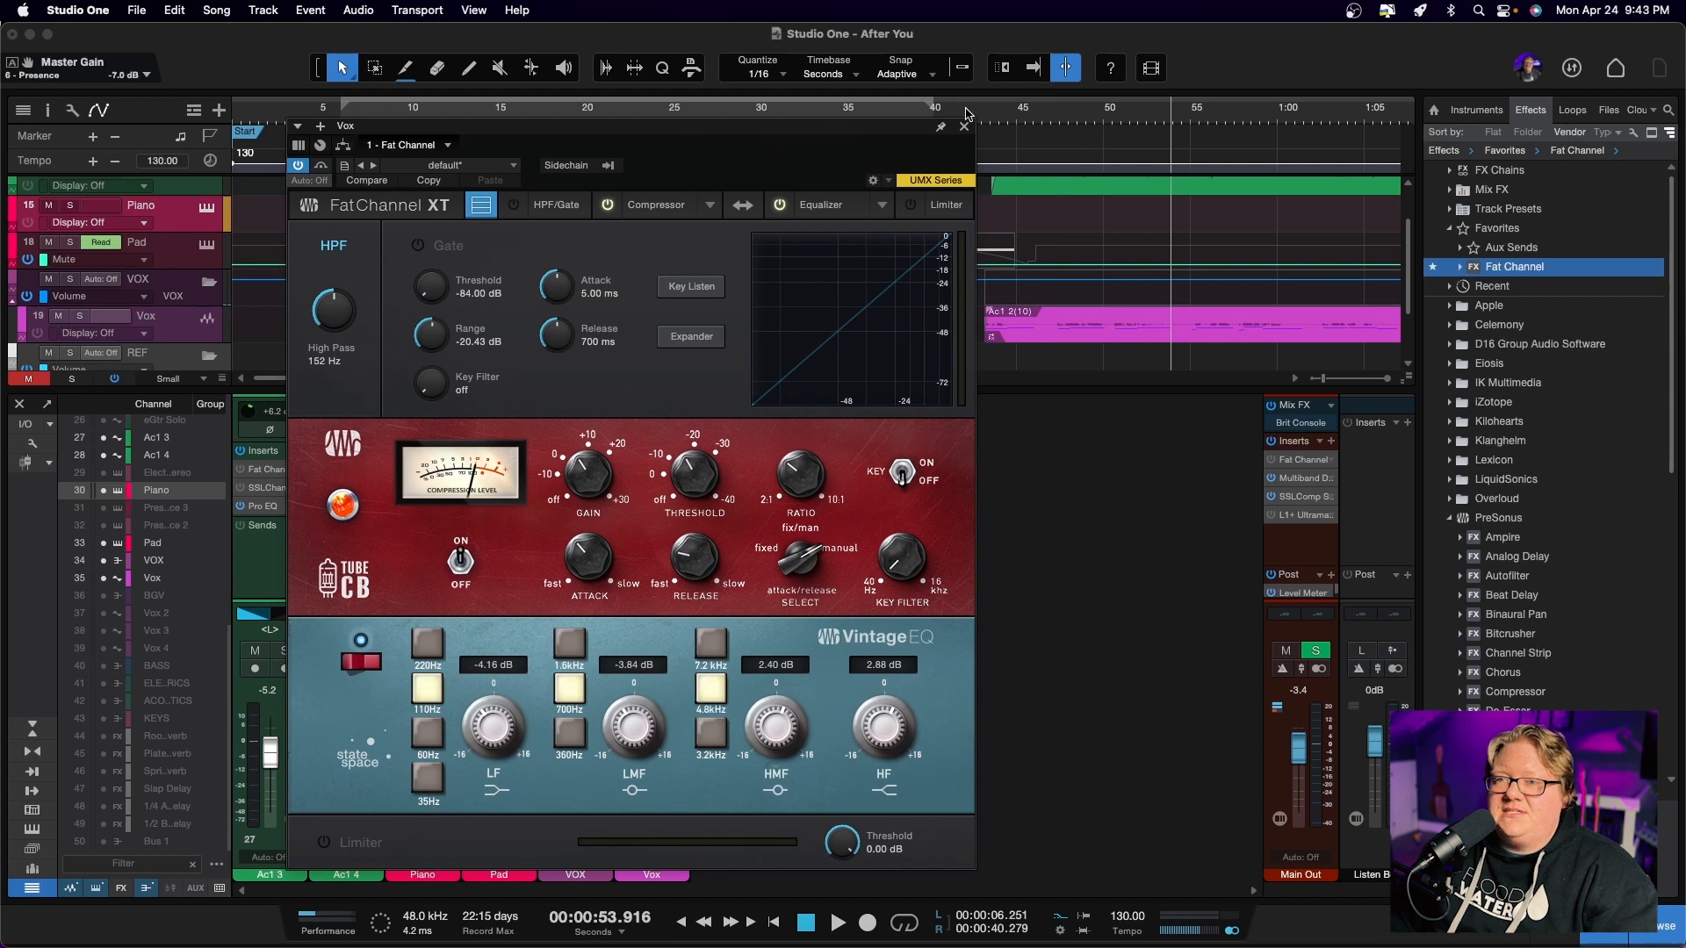
{"action": "key", "text": "space"}
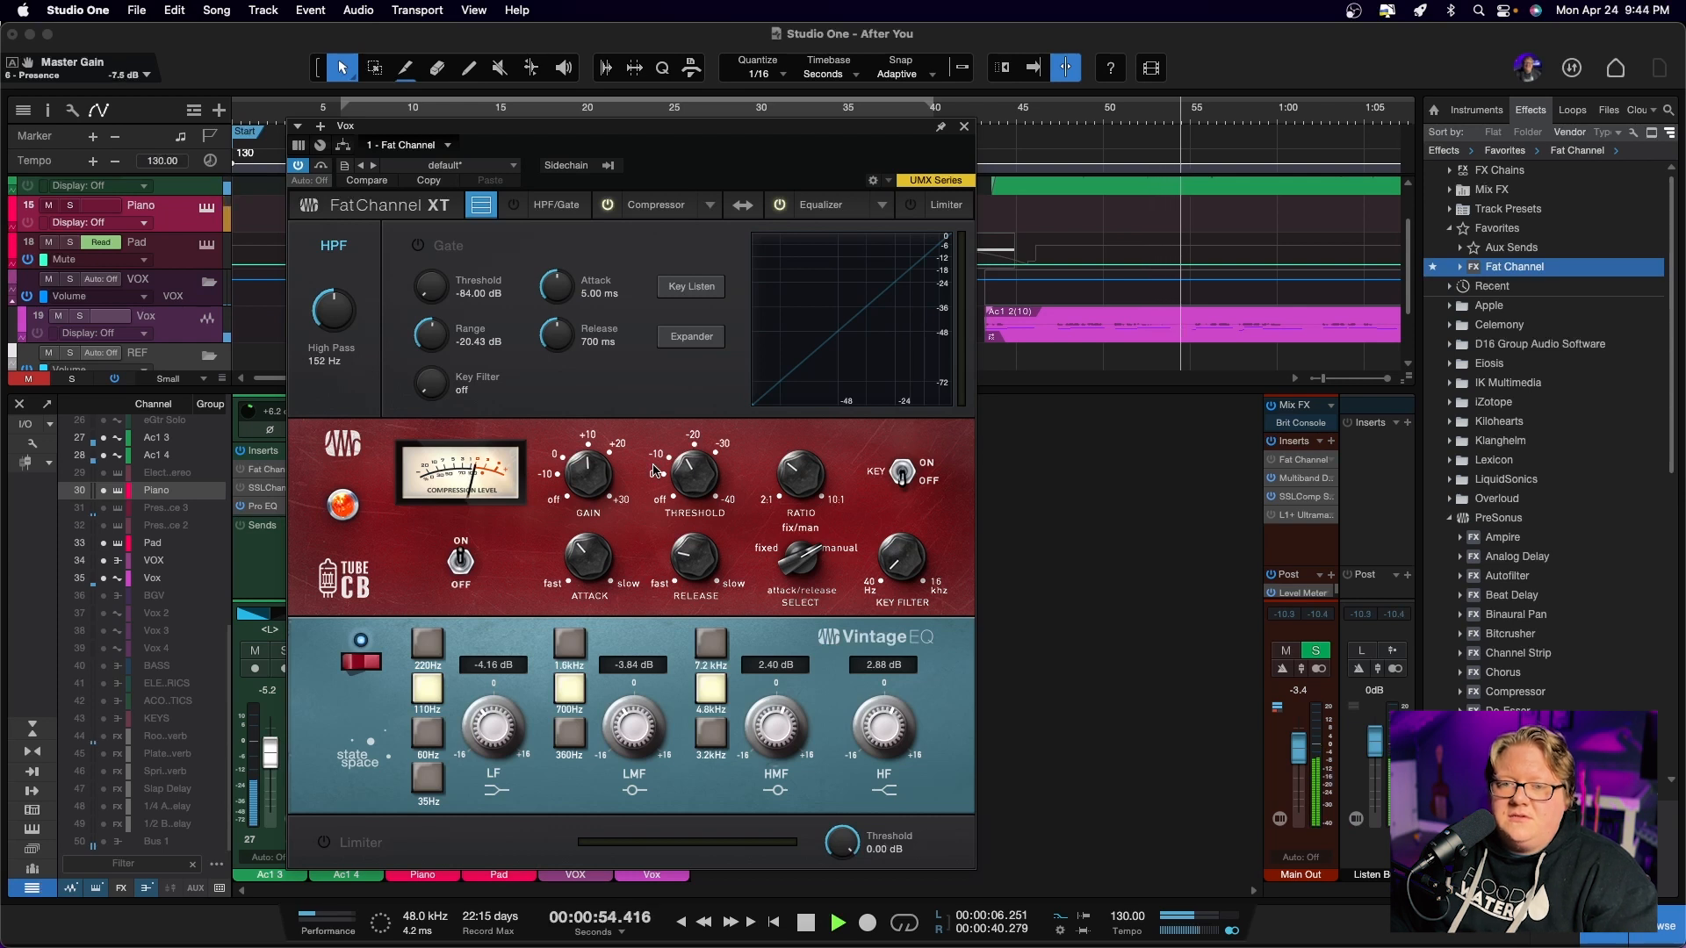
{"action": "key", "text": "space"}
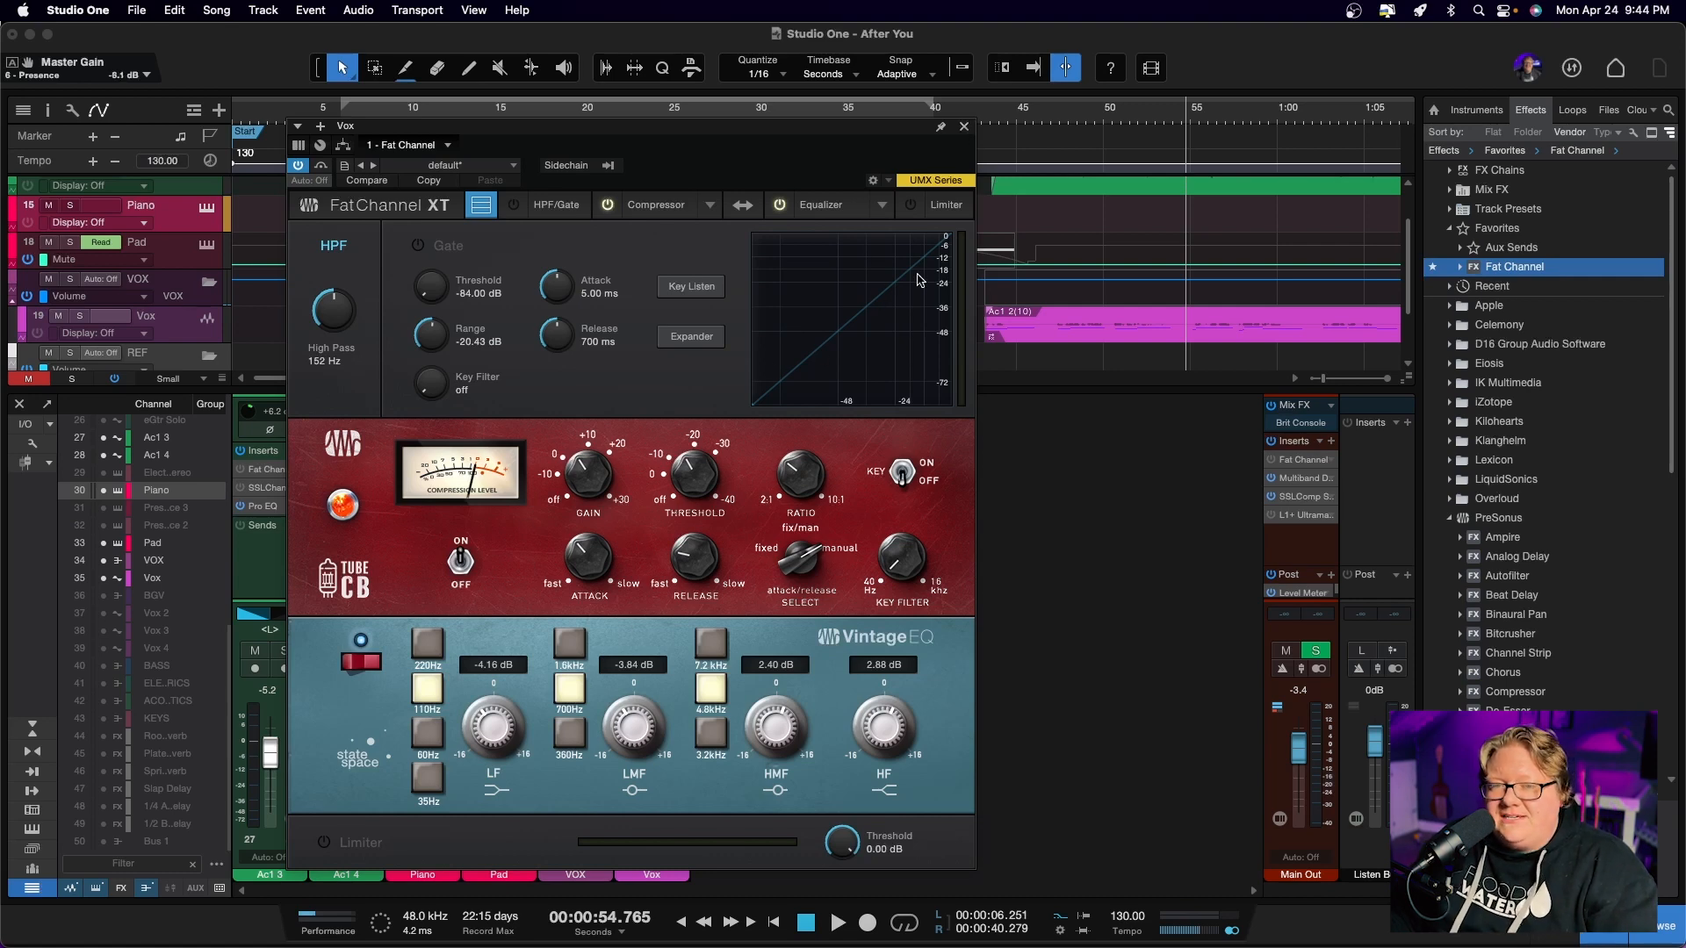
{"action": "left_click", "coordinate": [964, 128]}
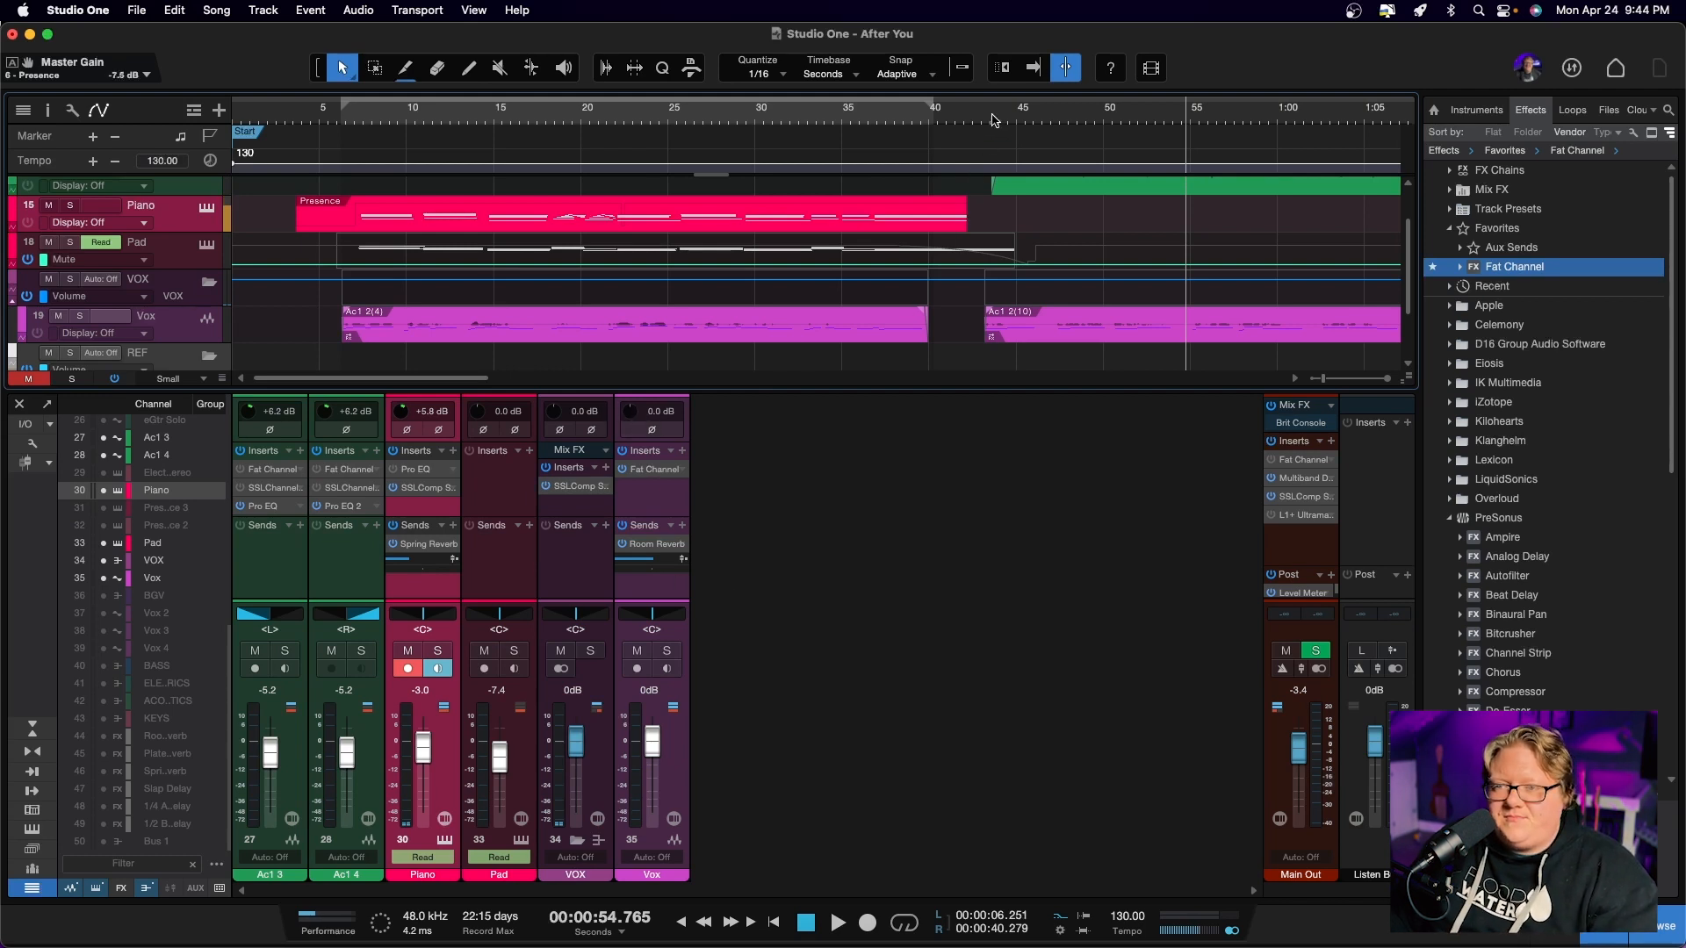
Play the mix from the start of the second Vox clip and raise the Vox channel's input gain to +6.0 dB
{"action": "left_click", "coordinate": [993, 119]}
{"action": "left_click", "coordinate": [986, 119]}
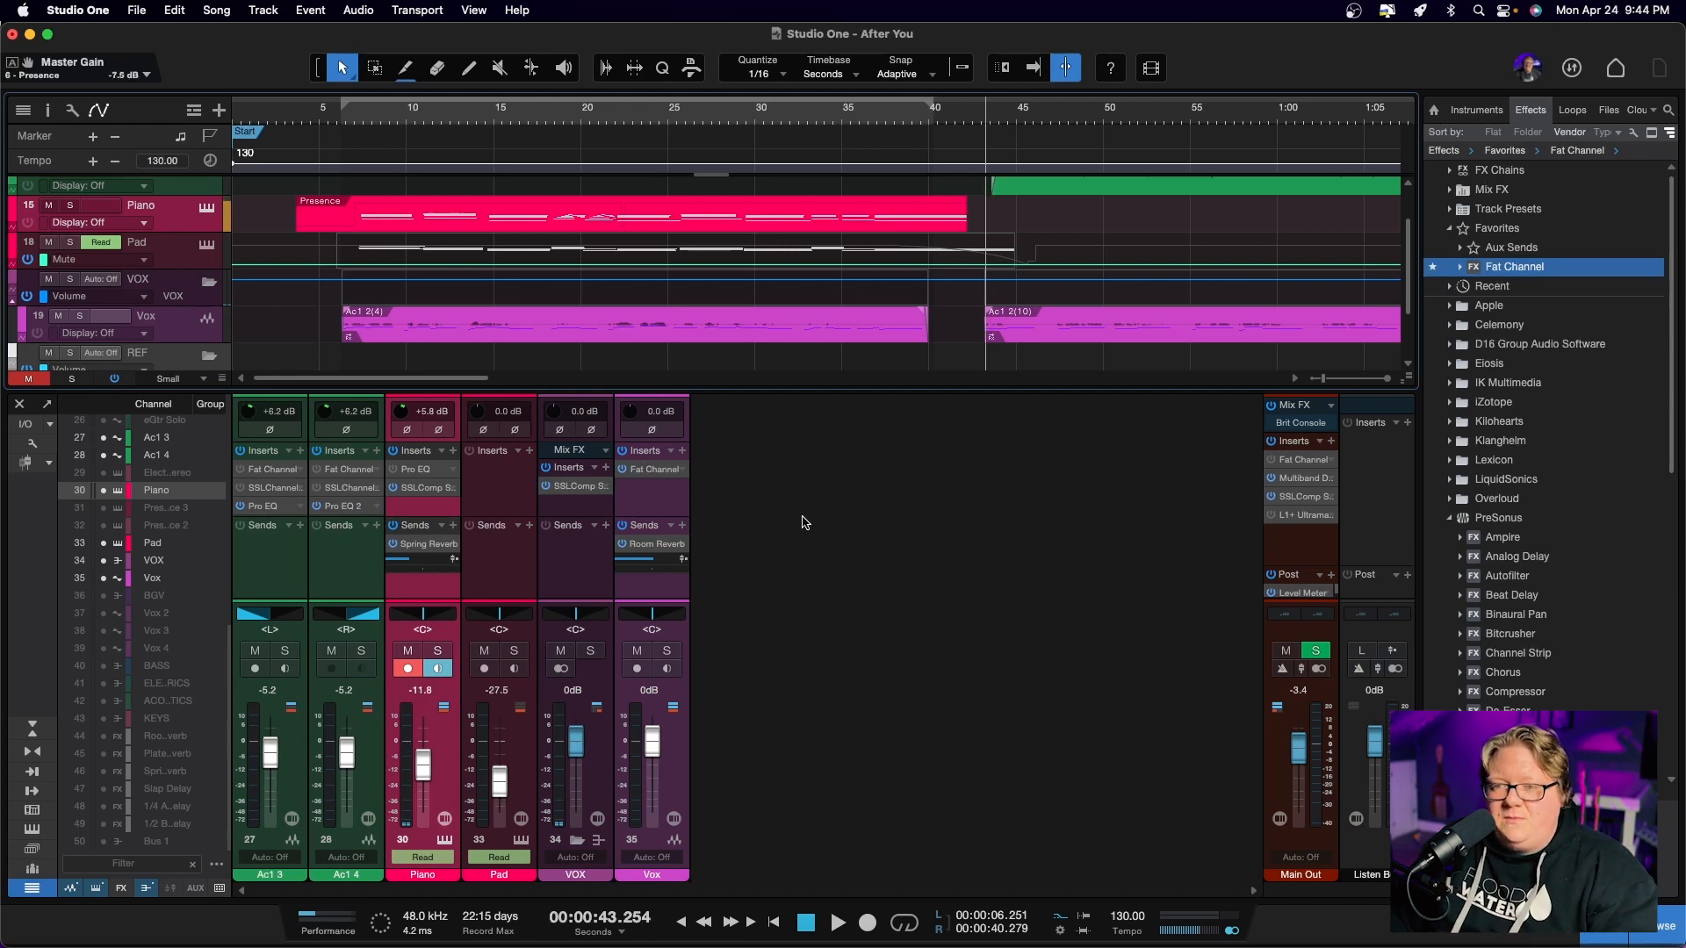
{"action": "key", "text": "space"}
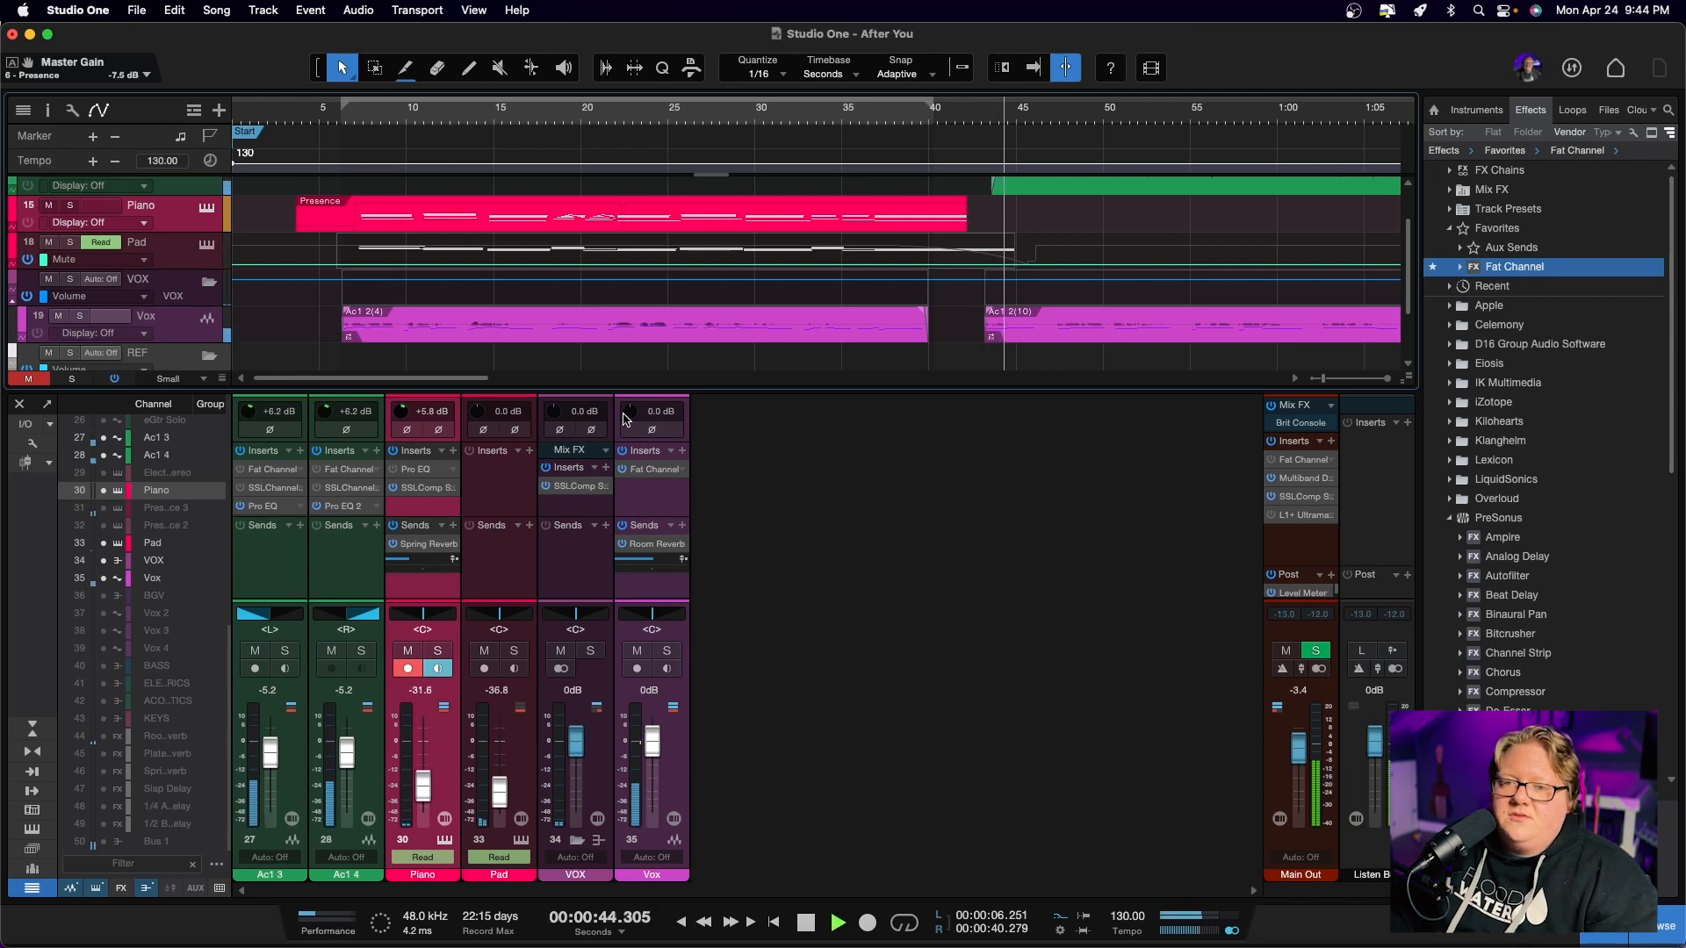
{"action": "left_click_drag", "start_coordinate": [625, 411], "coordinate": [626, 397]}
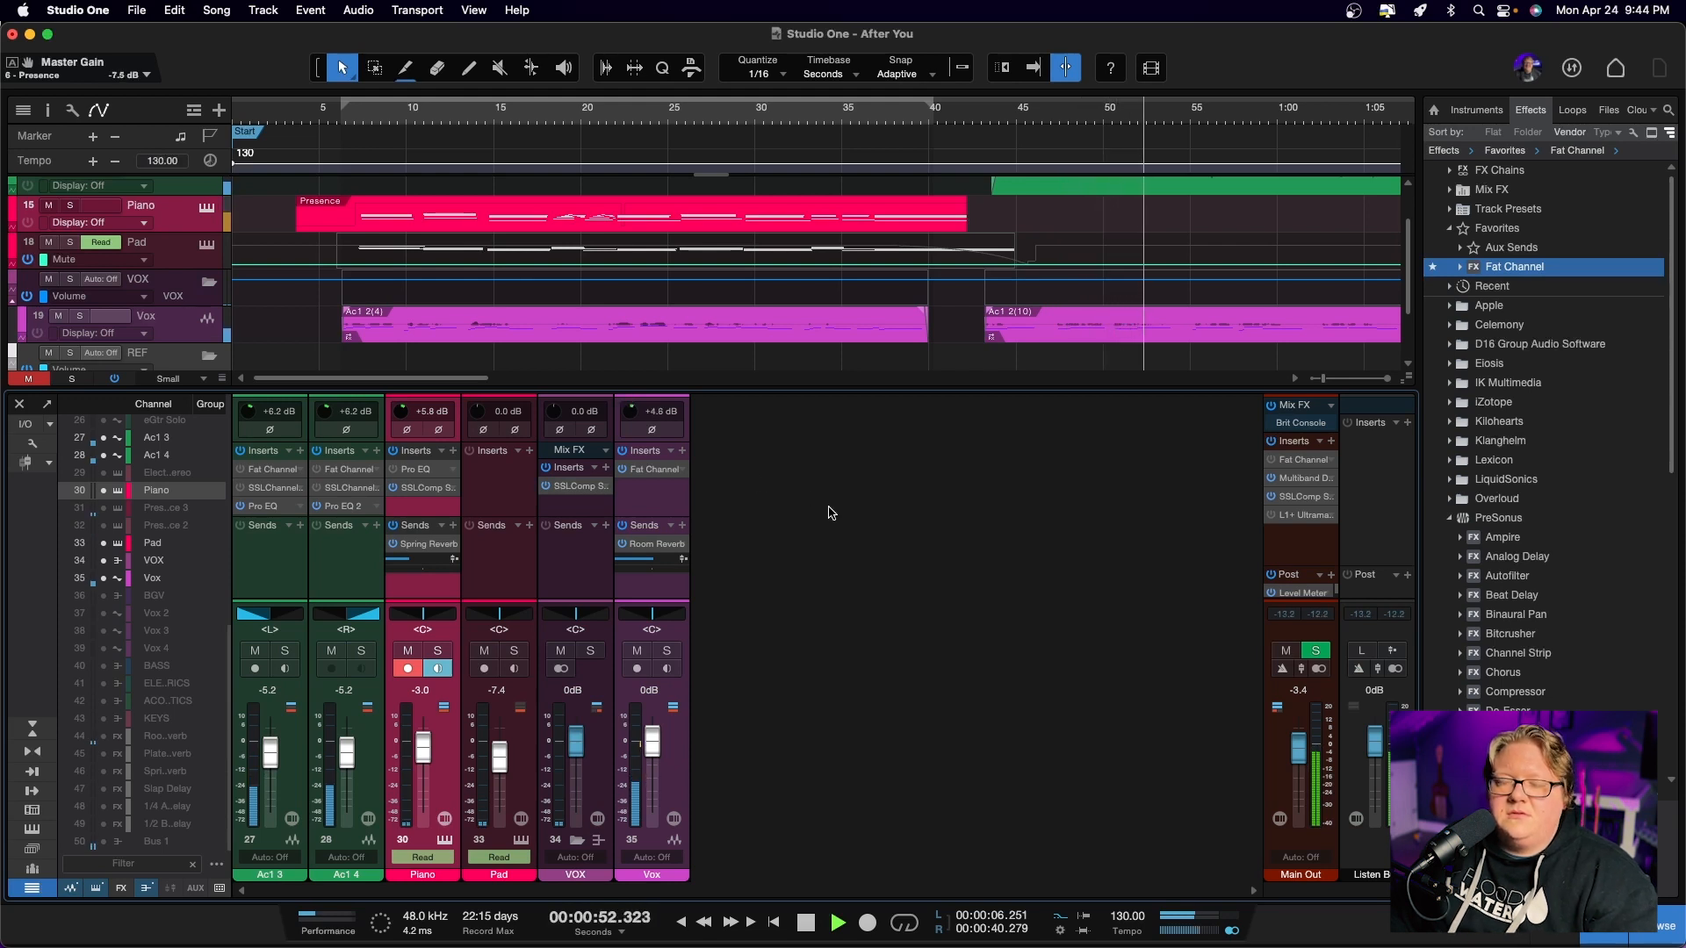
{"action": "left_click_drag", "start_coordinate": [631, 409], "coordinate": [632, 405]}
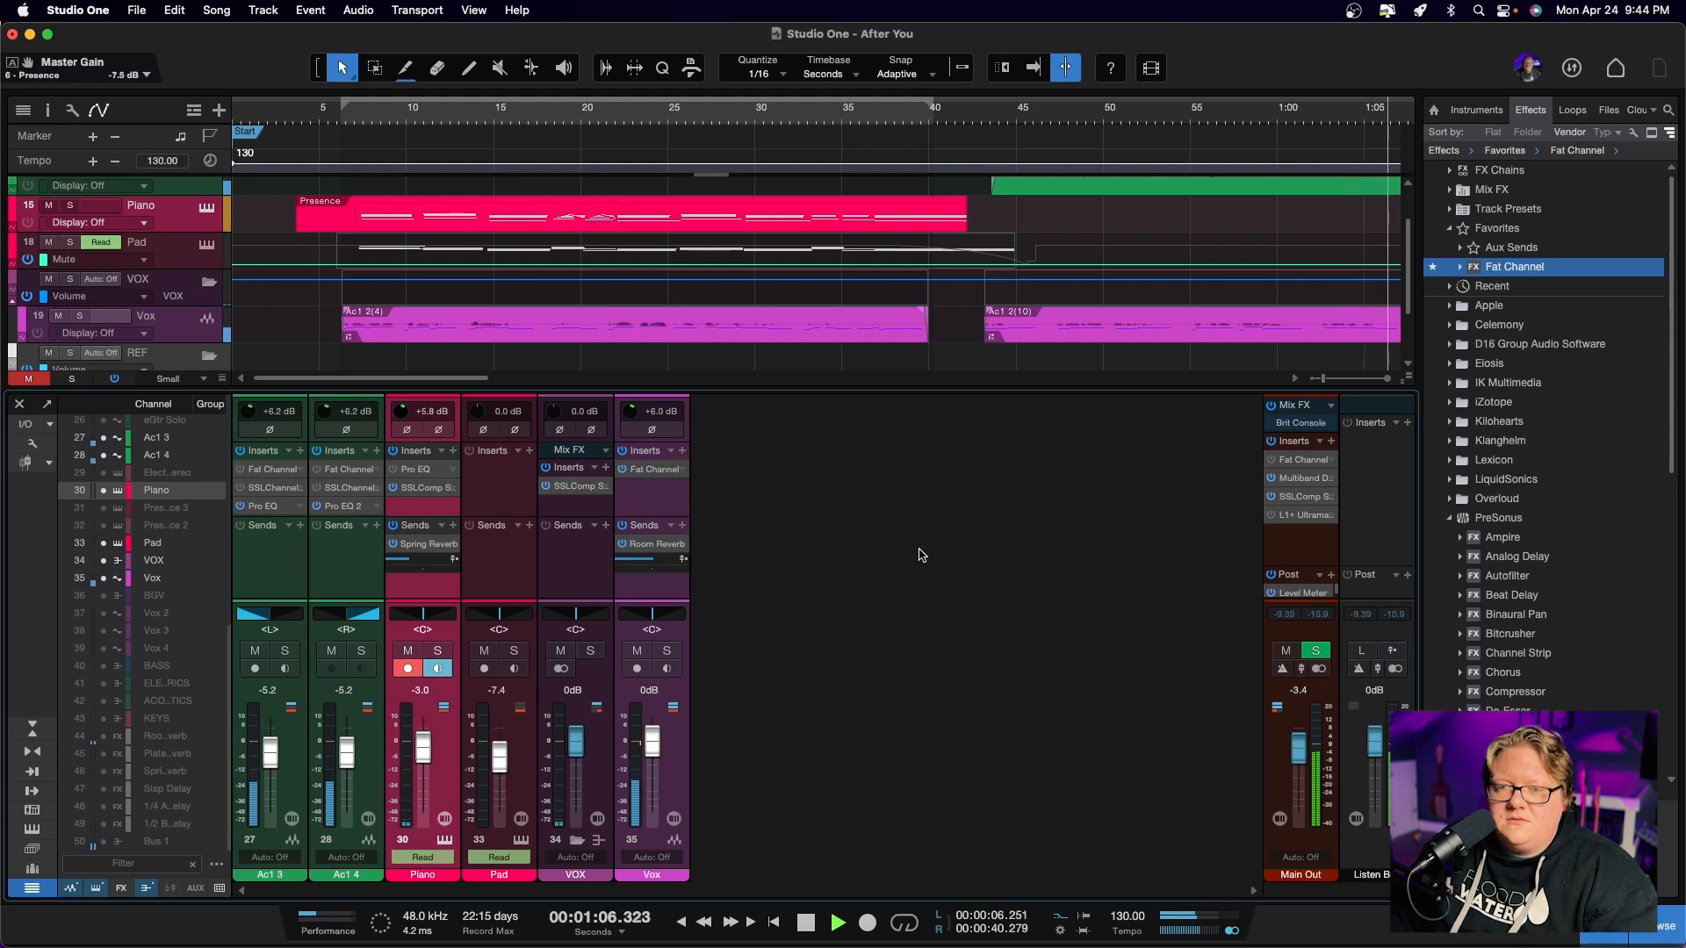
{"action": "key", "text": "space"}
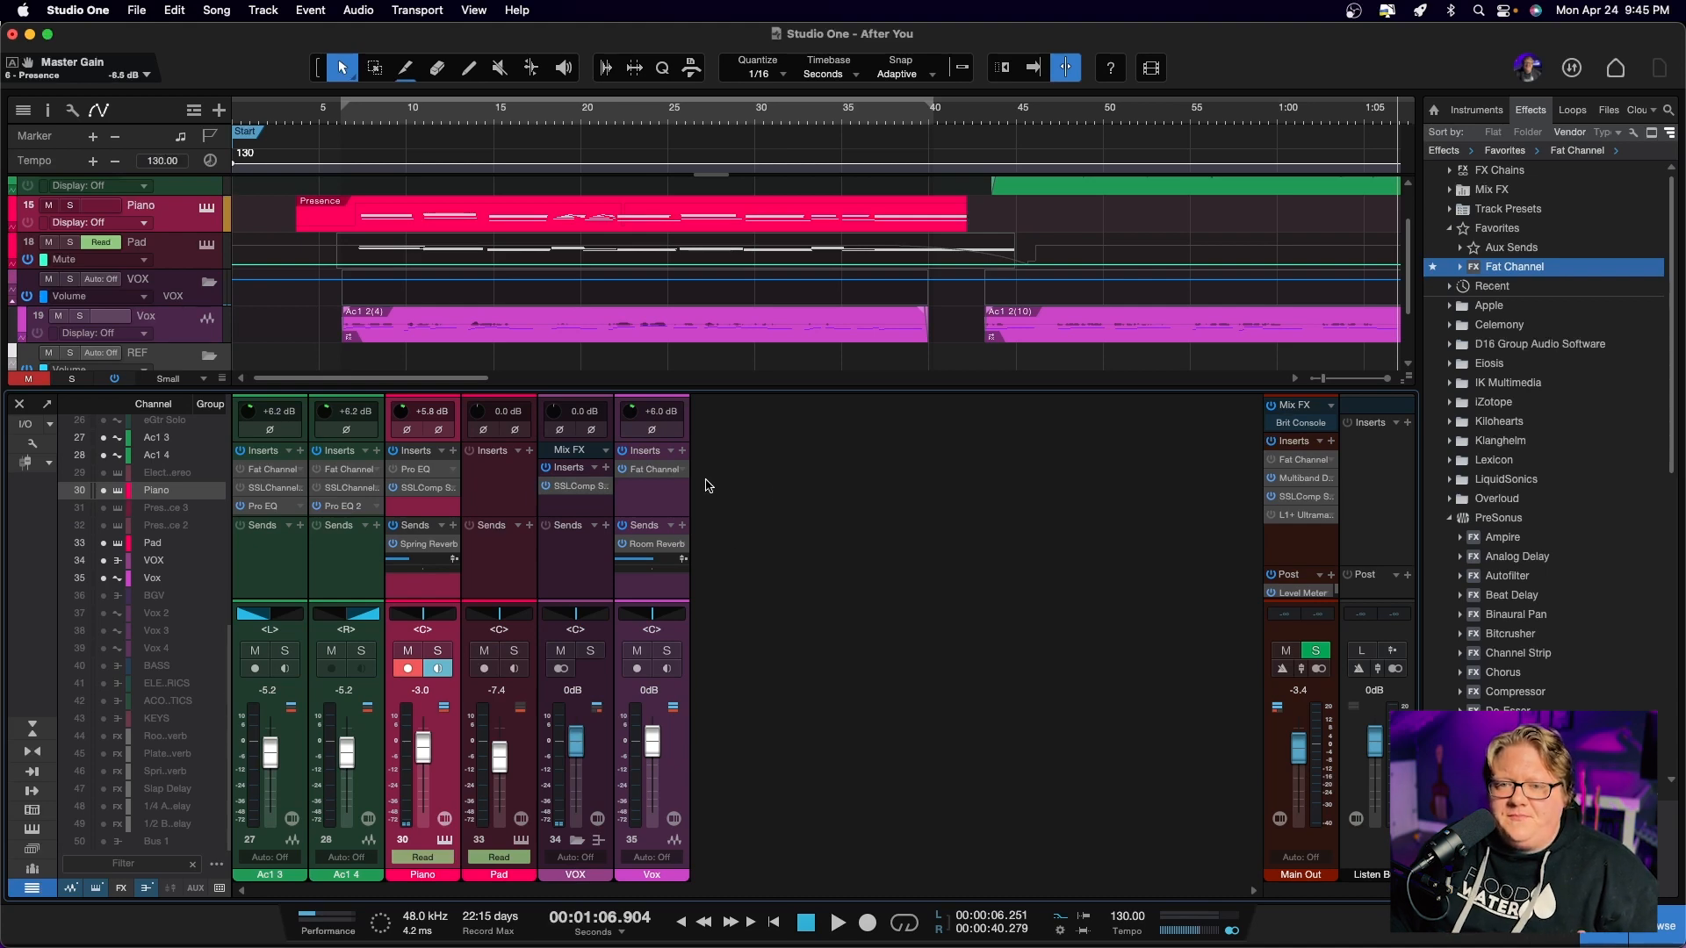
Reopen the Vox channel's Fat Channel, move its window clear of the channel strips and look through the Waves effects folder
{"action": "left_click", "coordinate": [641, 471]}
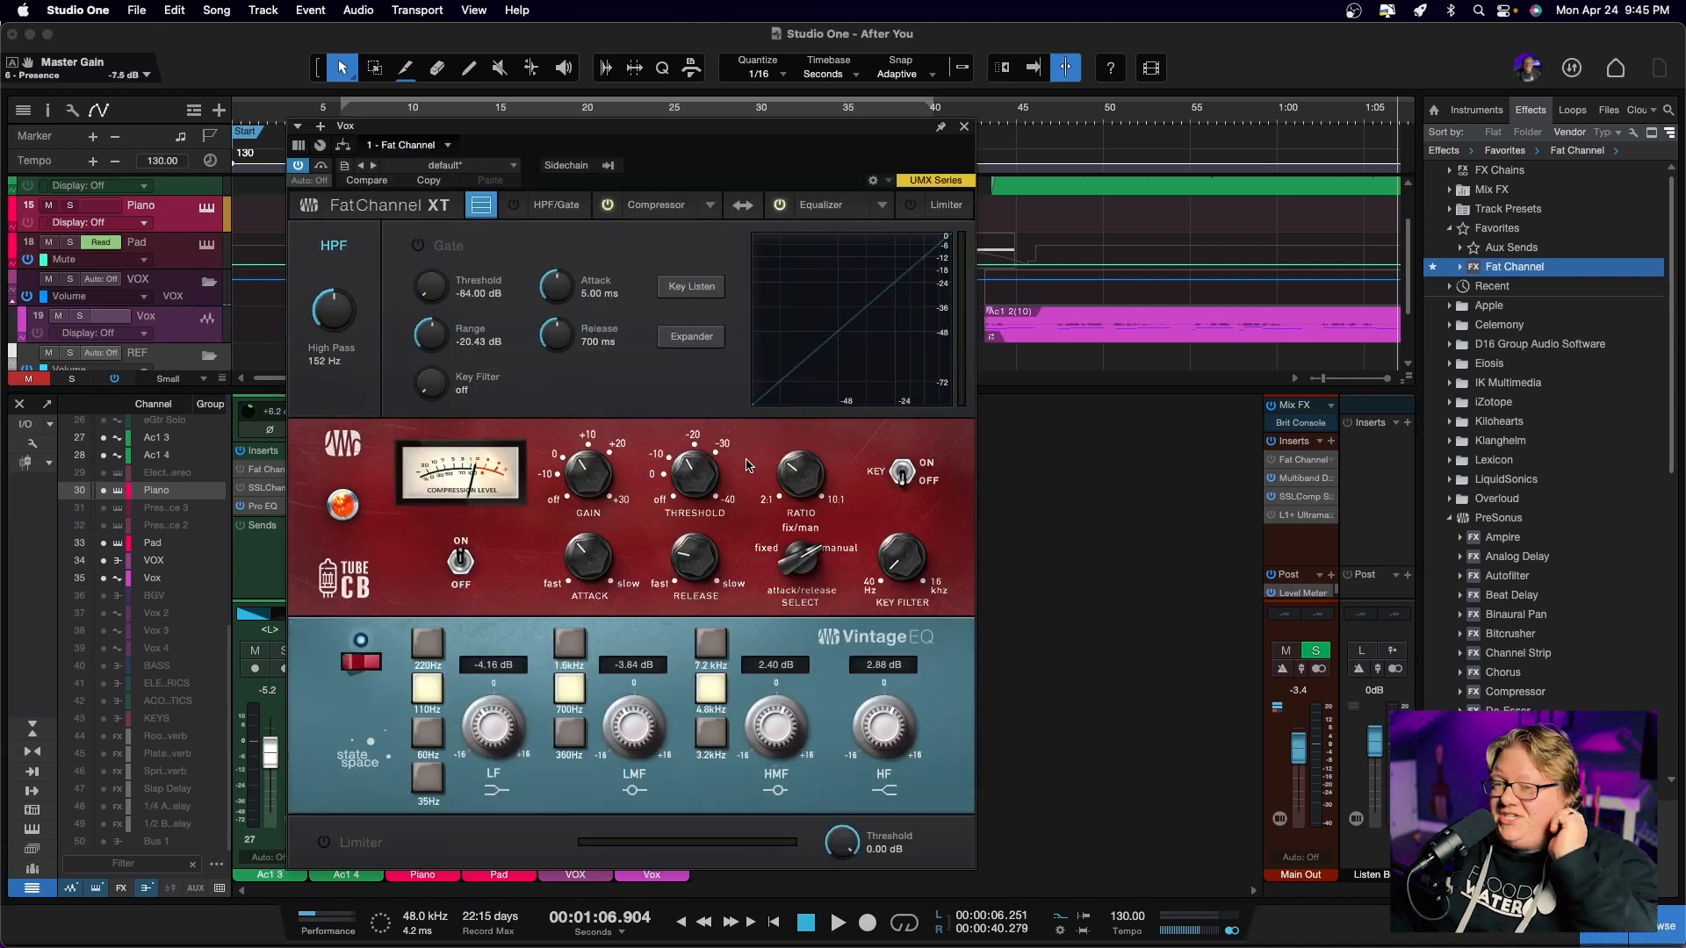
{"action": "left_click_drag", "start_coordinate": [712, 134], "coordinate": [1144, 133]}
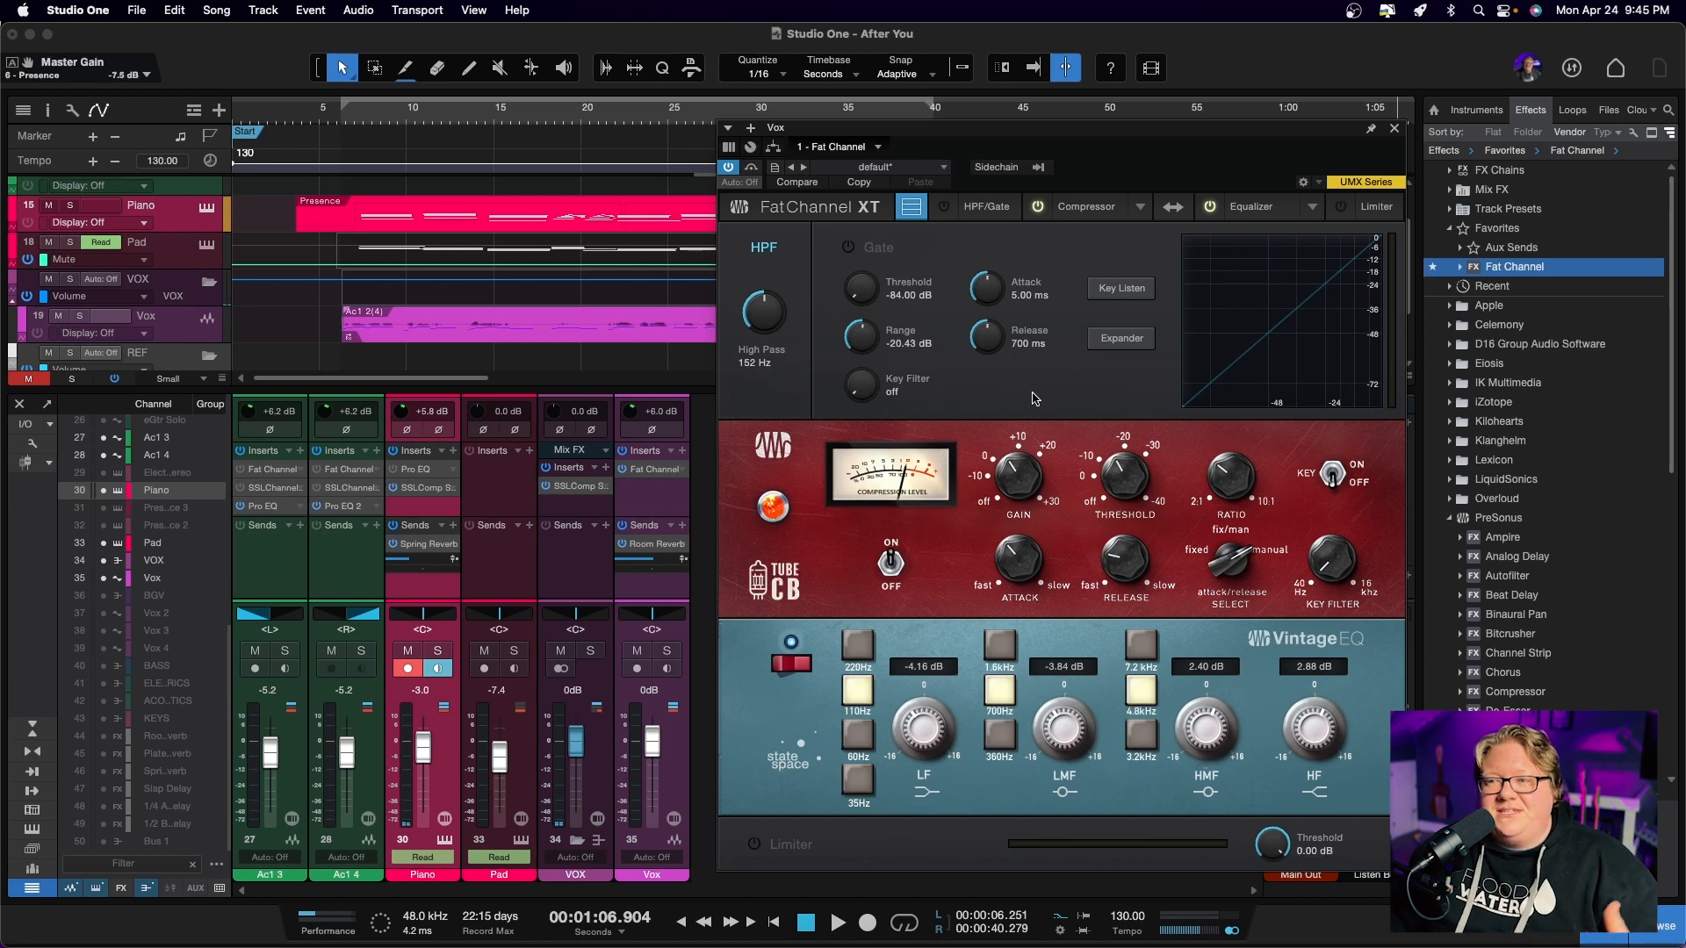
{"action": "left_click", "coordinate": [1448, 519]}
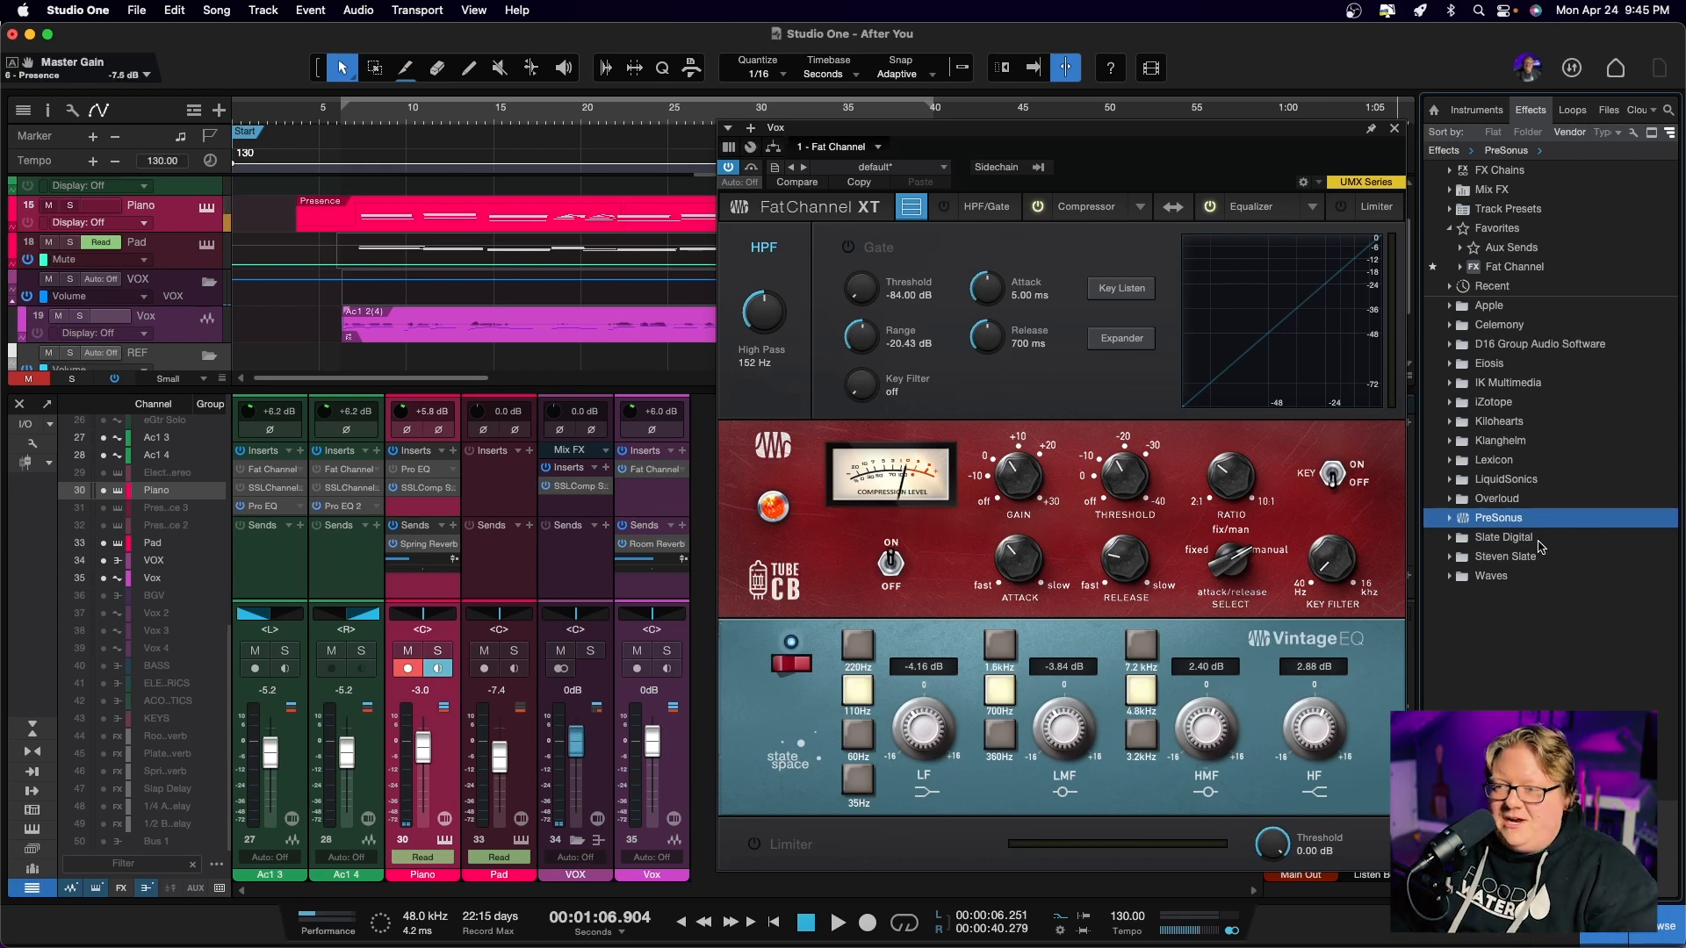
{"action": "left_click", "coordinate": [1450, 577]}
{"action": "scroll", "coordinate": [1507, 619], "scroll_direction": "down", "scroll_amount": 10}
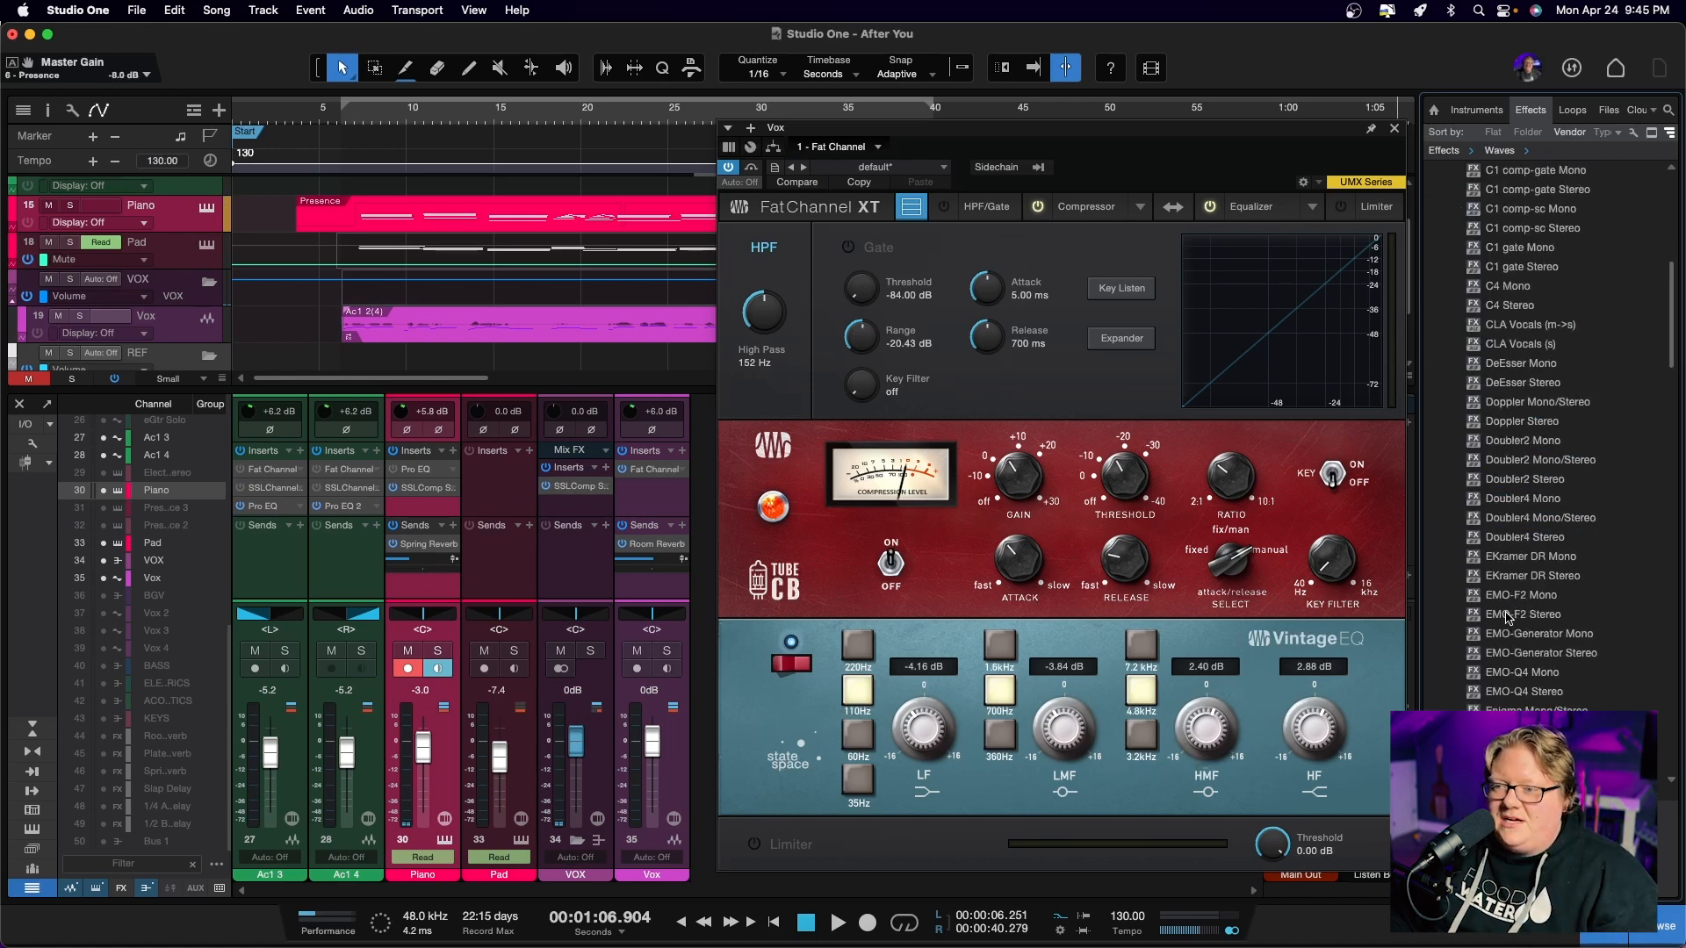
{"action": "scroll", "coordinate": [1507, 617], "scroll_direction": "down", "scroll_amount": 20}
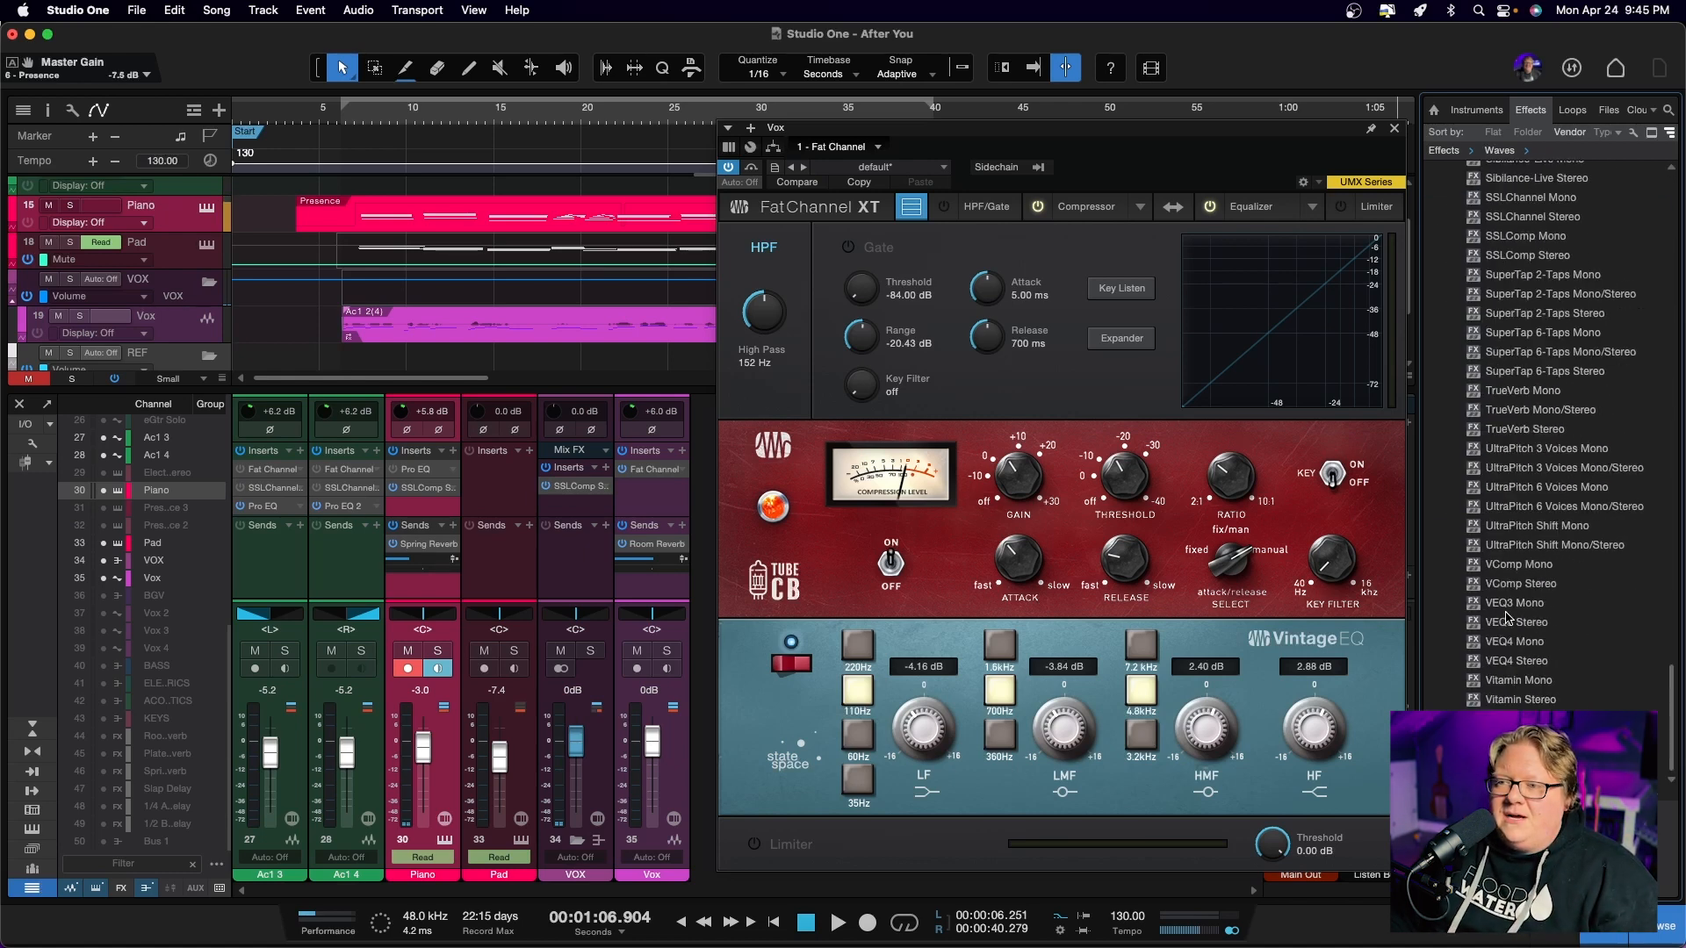
{"action": "scroll", "coordinate": [1507, 618], "scroll_direction": "up", "scroll_amount": 20}
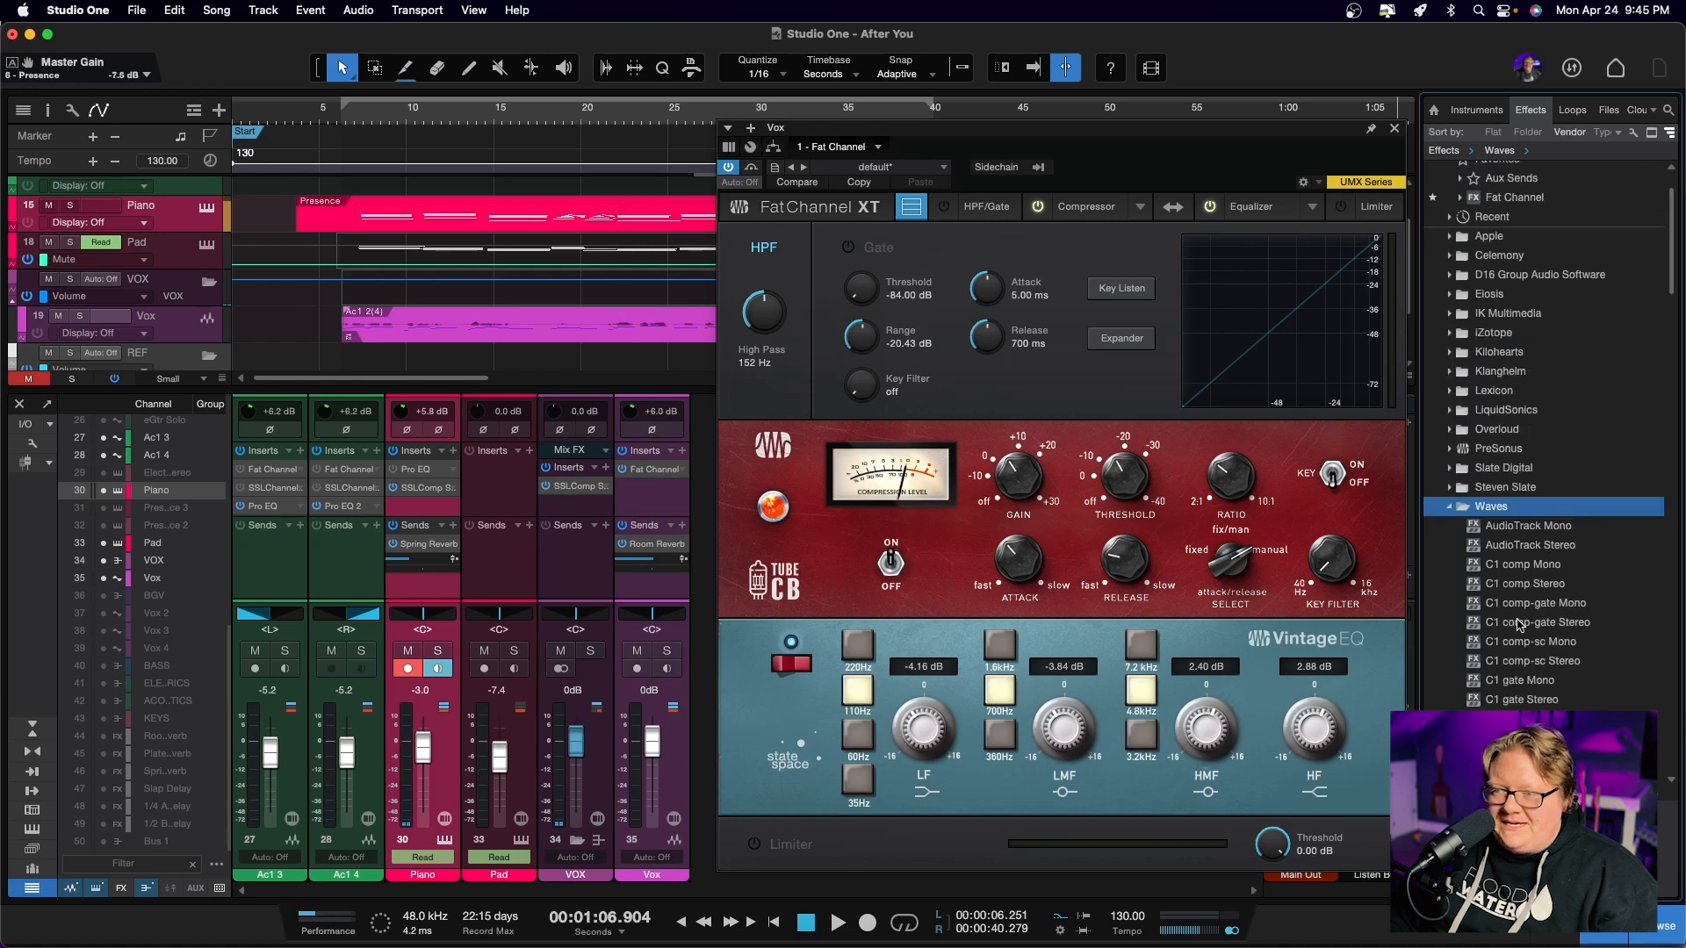
{"action": "left_click", "coordinate": [1450, 577]}
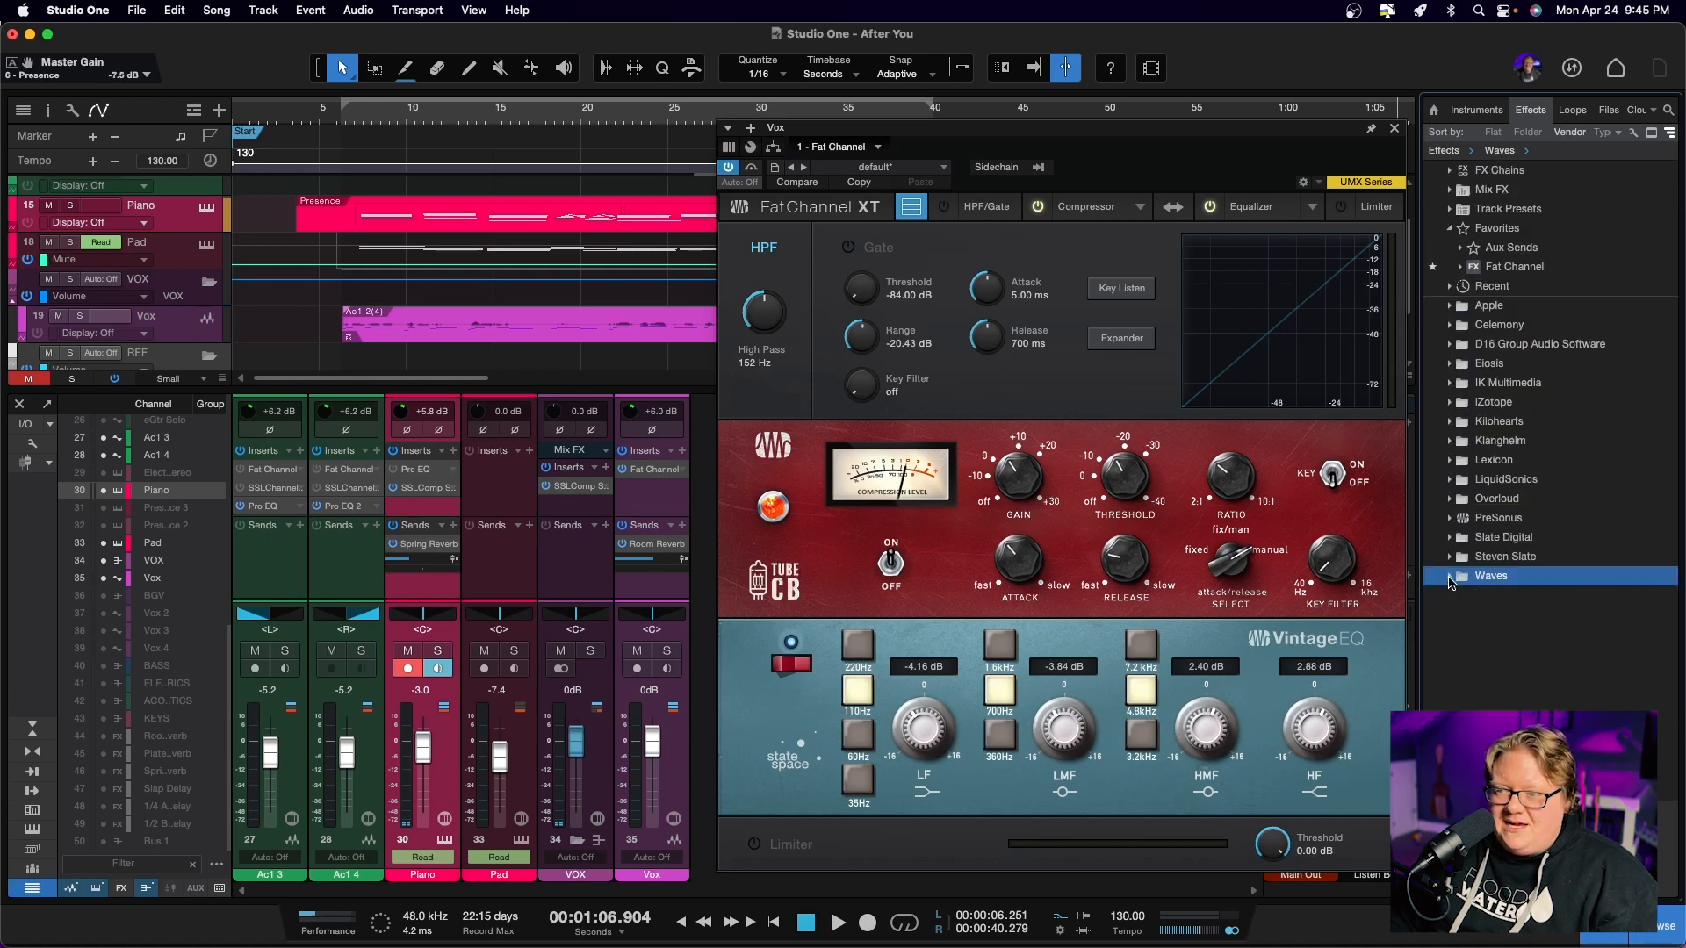
Expand Fat Channel within the PreSonus effects folder to view its presets
{"action": "left_click", "coordinate": [1450, 518]}
{"action": "scroll", "coordinate": [1560, 615], "scroll_direction": "down", "scroll_amount": 4}
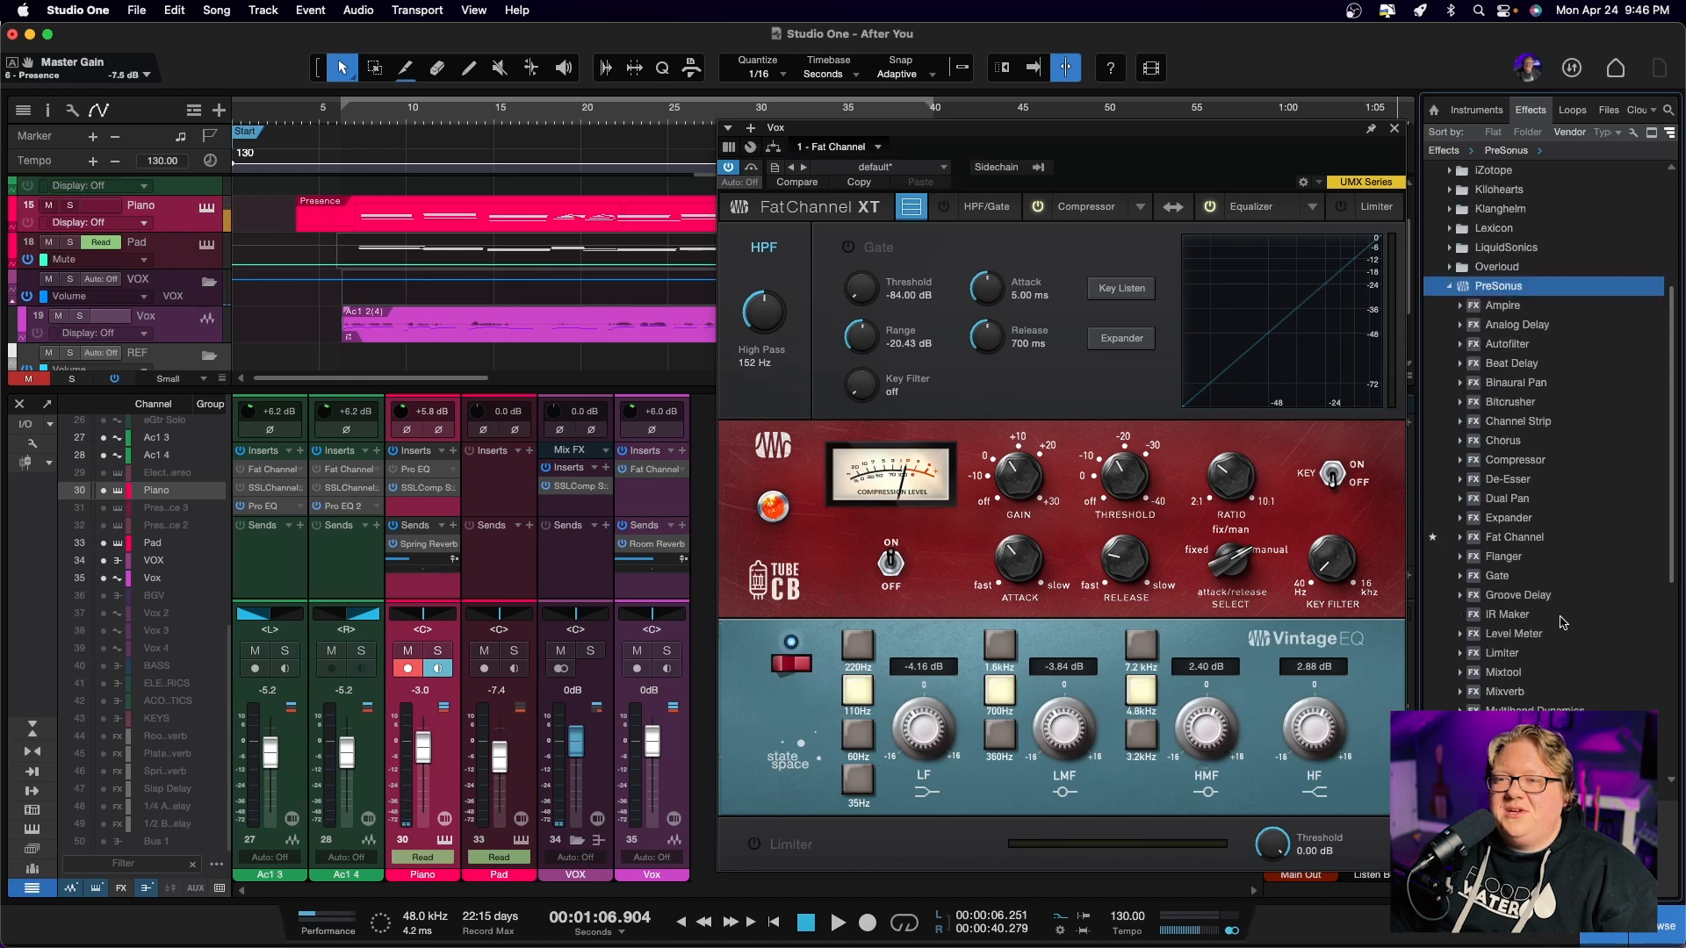
{"action": "double_click", "coordinate": [1526, 538]}
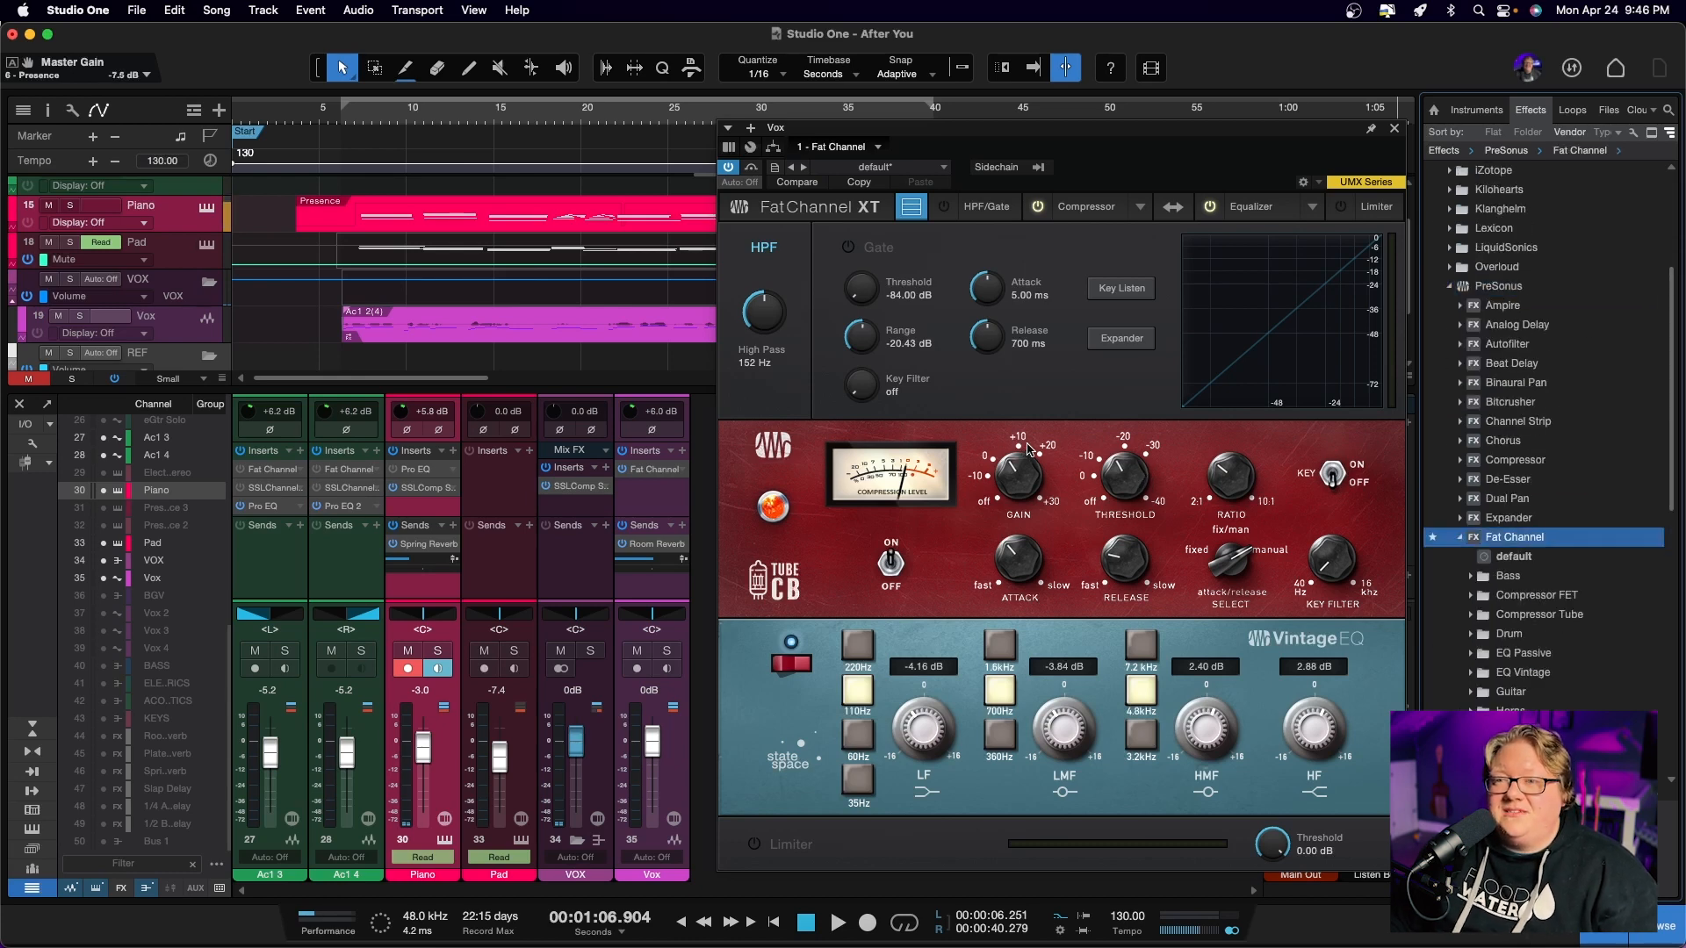
Try the Brit Comp, Tube and Classic Comp models in turn in Fat Channel's compressor section
{"action": "left_click", "coordinate": [1255, 202]}
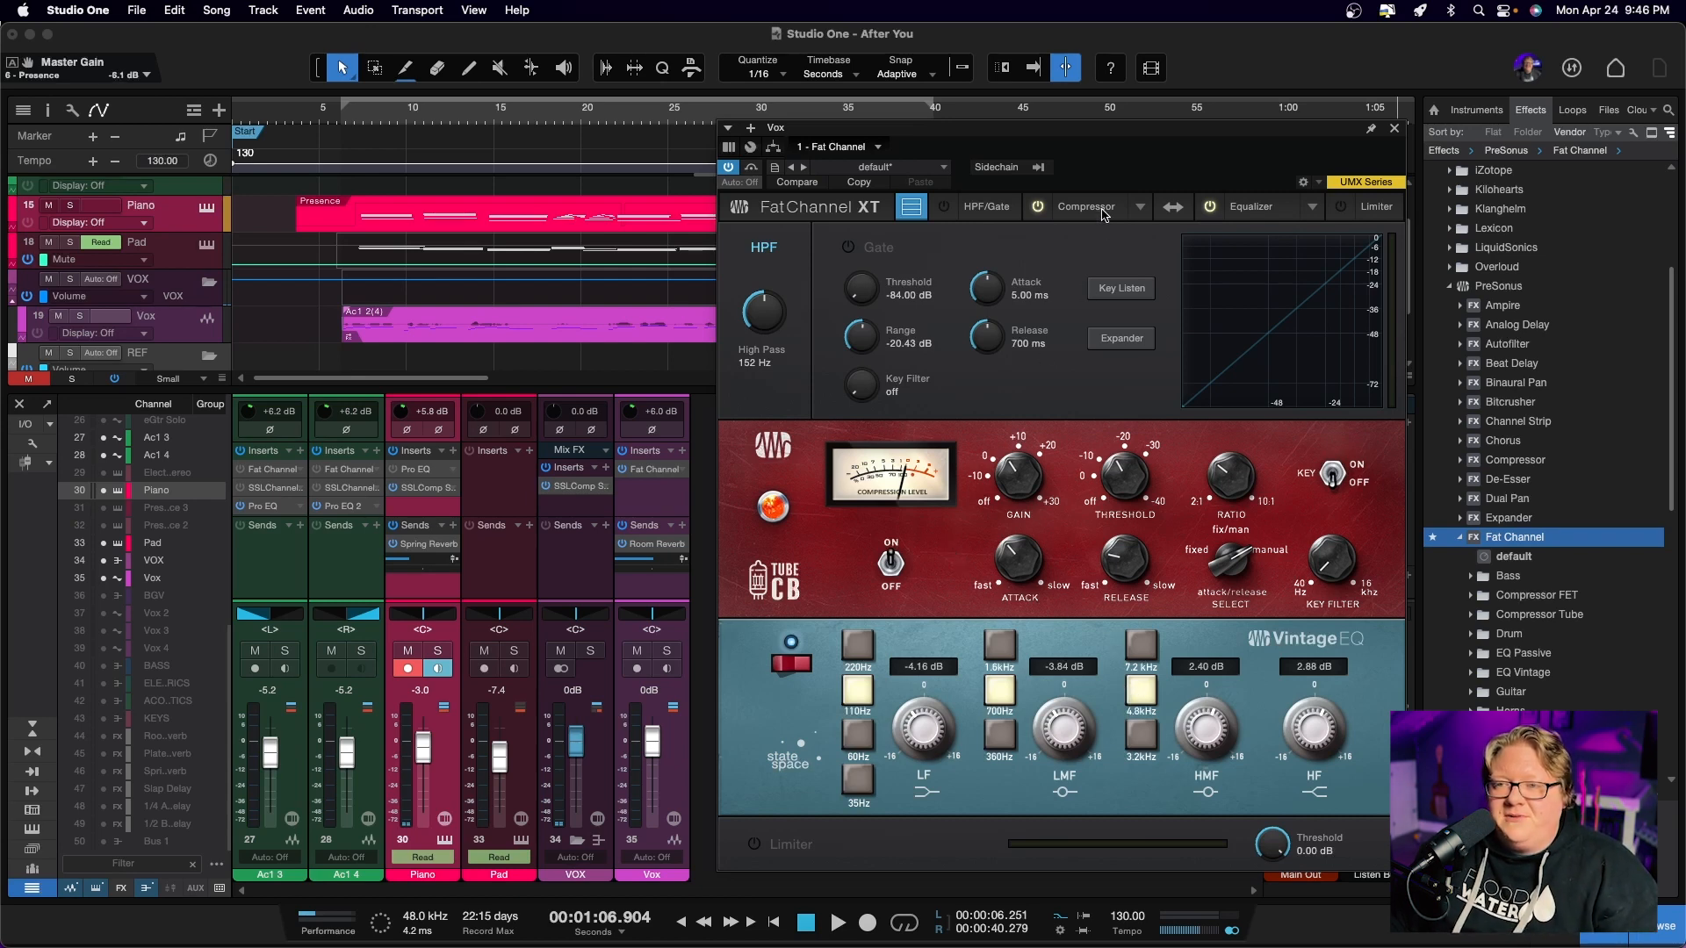
{"action": "left_click", "coordinate": [1139, 208]}
{"action": "scroll", "coordinate": [1187, 312], "scroll_direction": "up", "scroll_amount": 2}
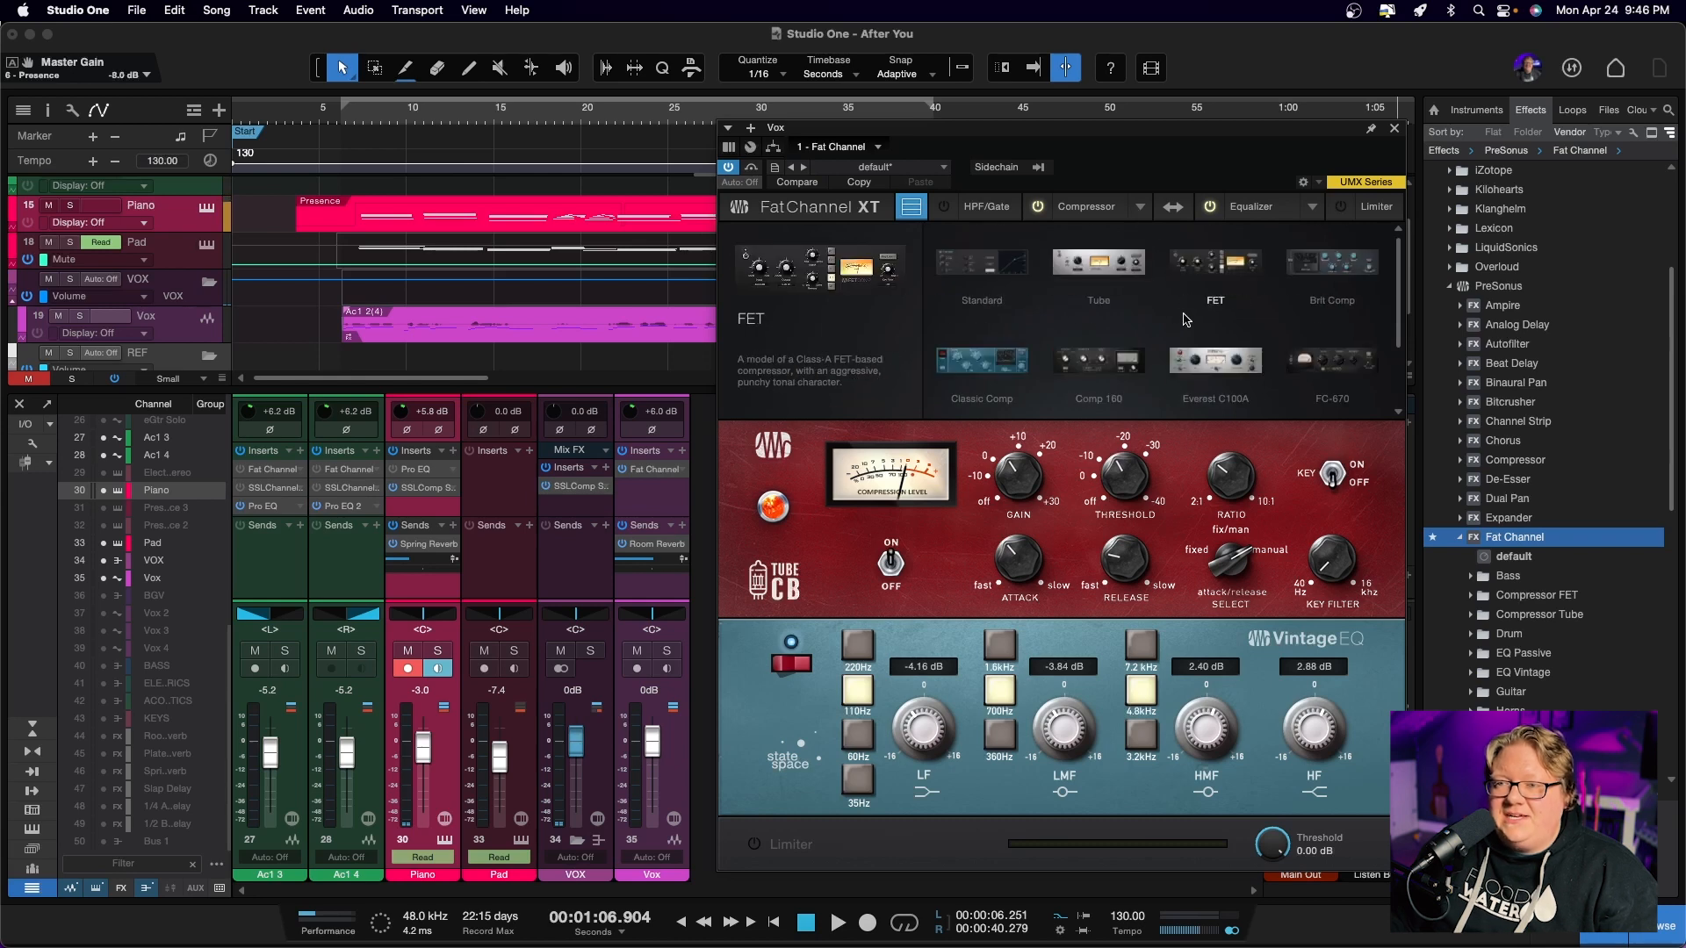
{"action": "left_click", "coordinate": [1332, 264]}
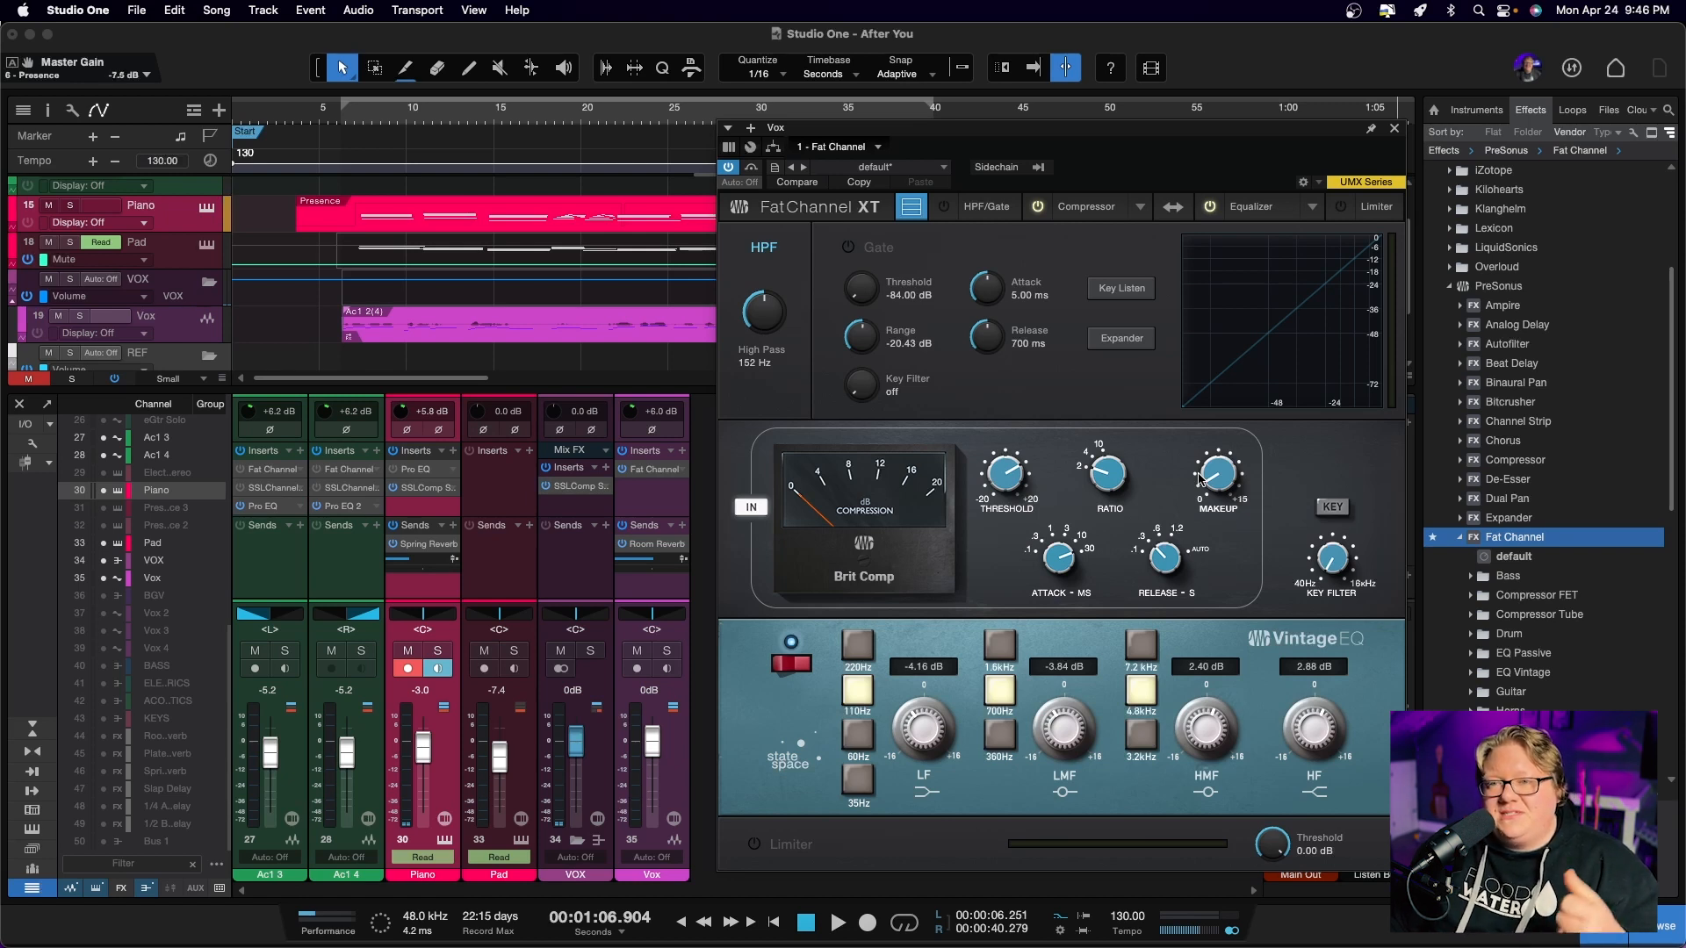
{"action": "left_click", "coordinate": [1139, 208]}
{"action": "left_click", "coordinate": [1099, 267]}
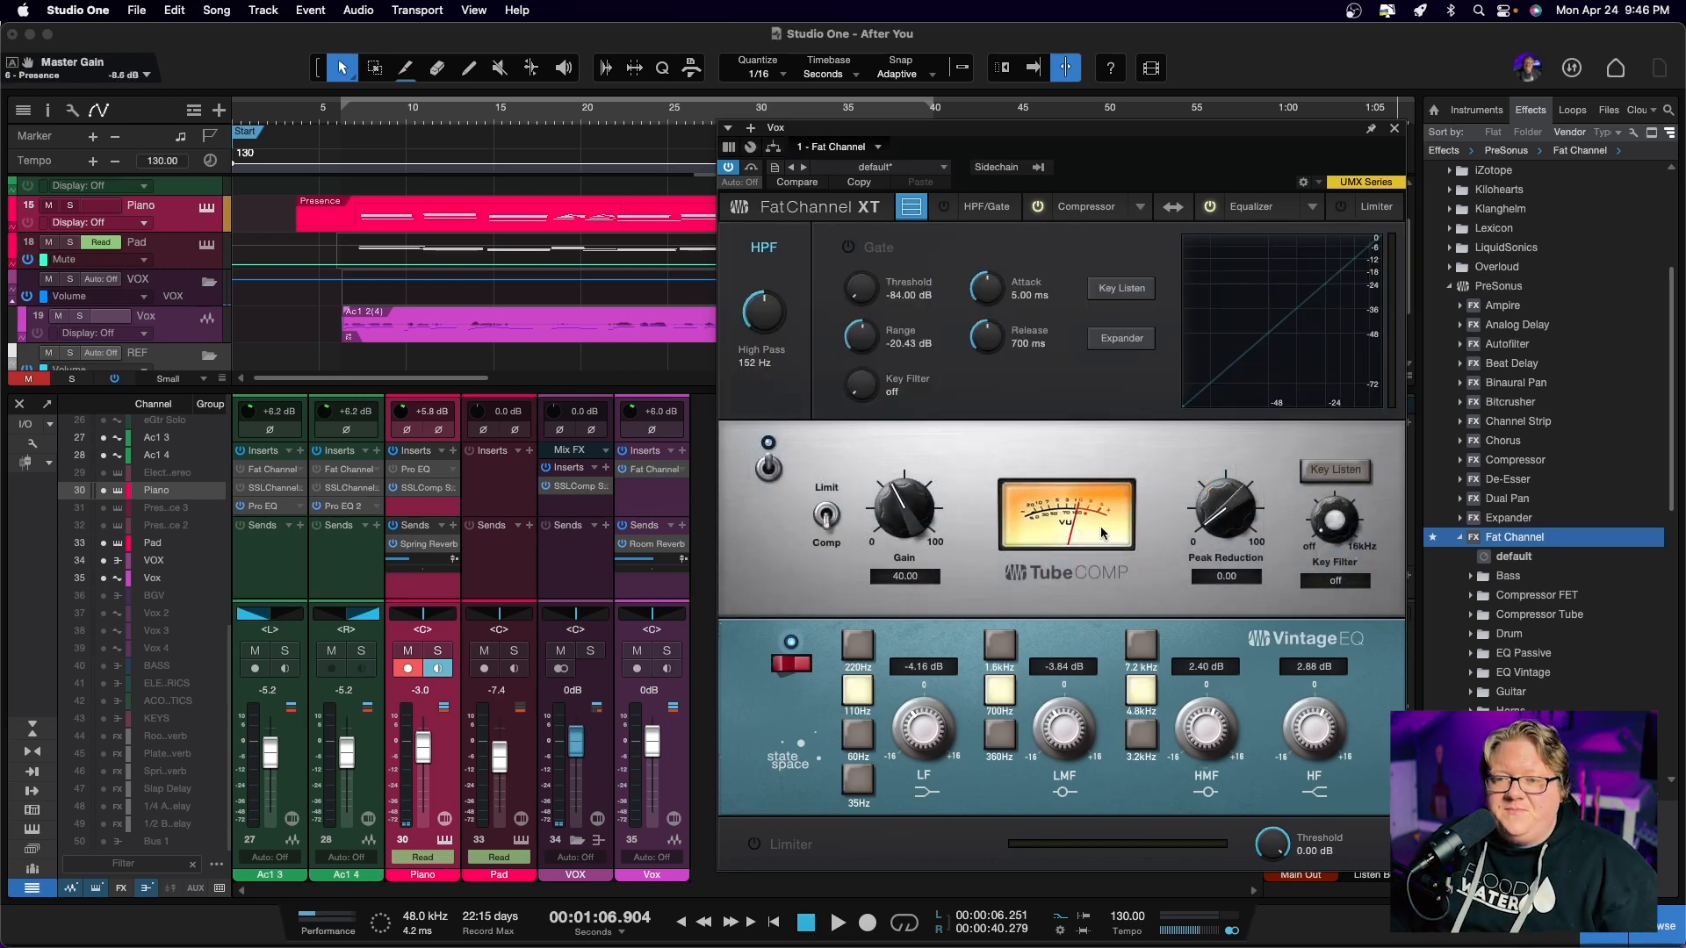
{"action": "left_click", "coordinate": [1142, 207]}
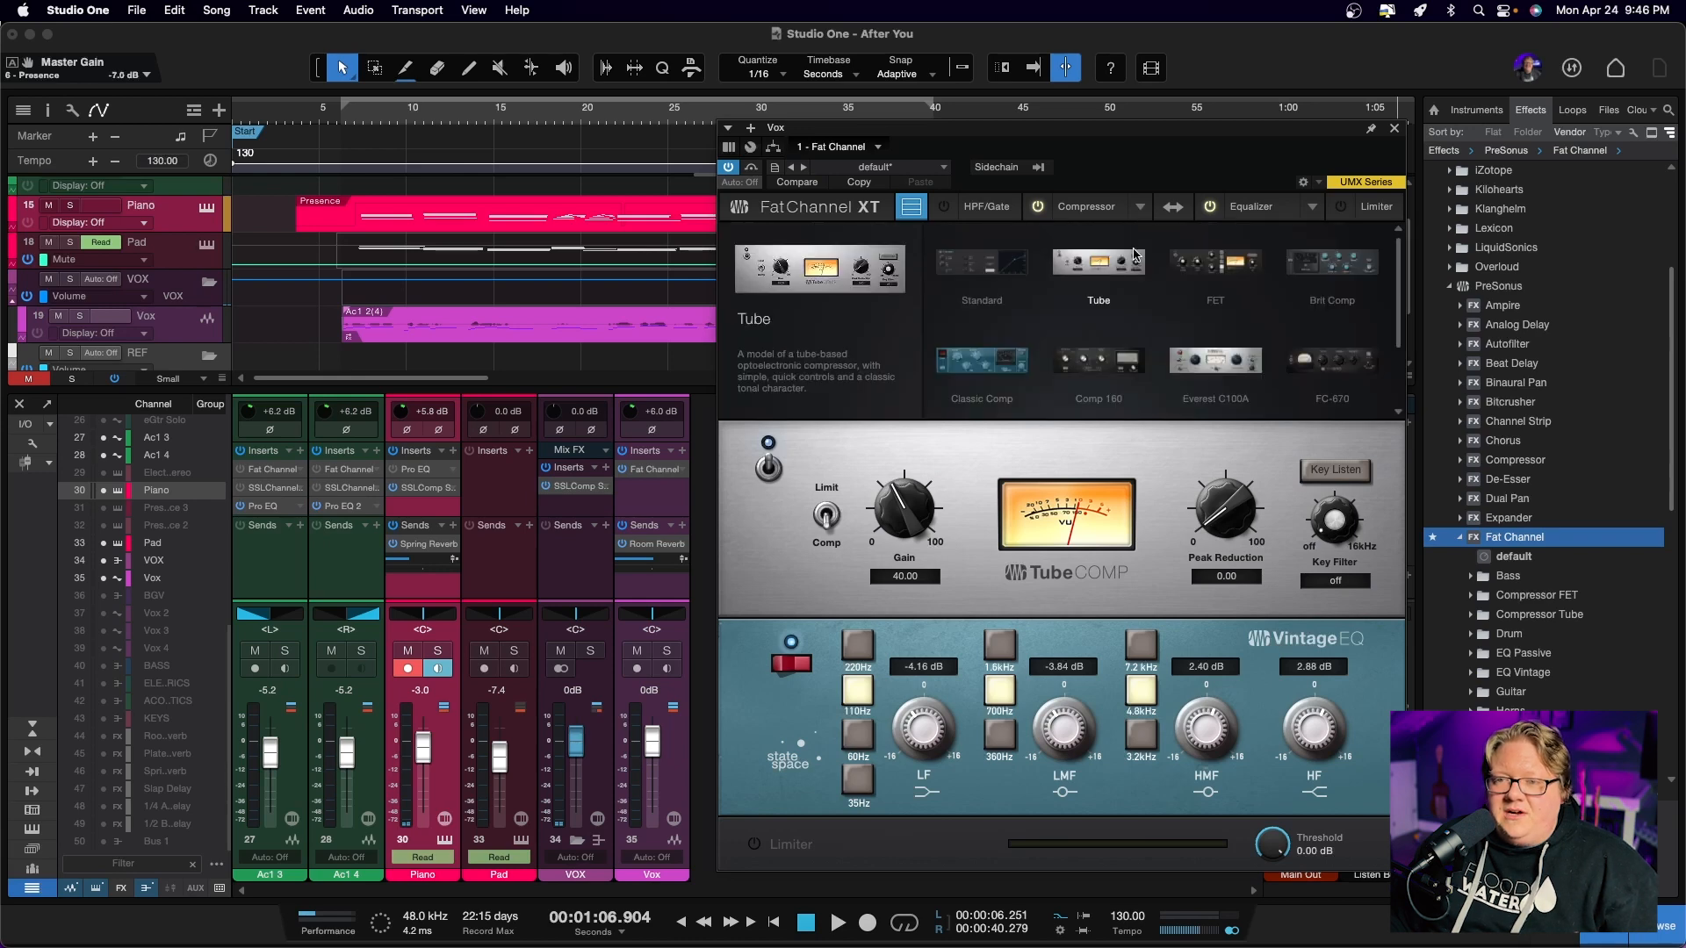
{"action": "left_click", "coordinate": [984, 351]}
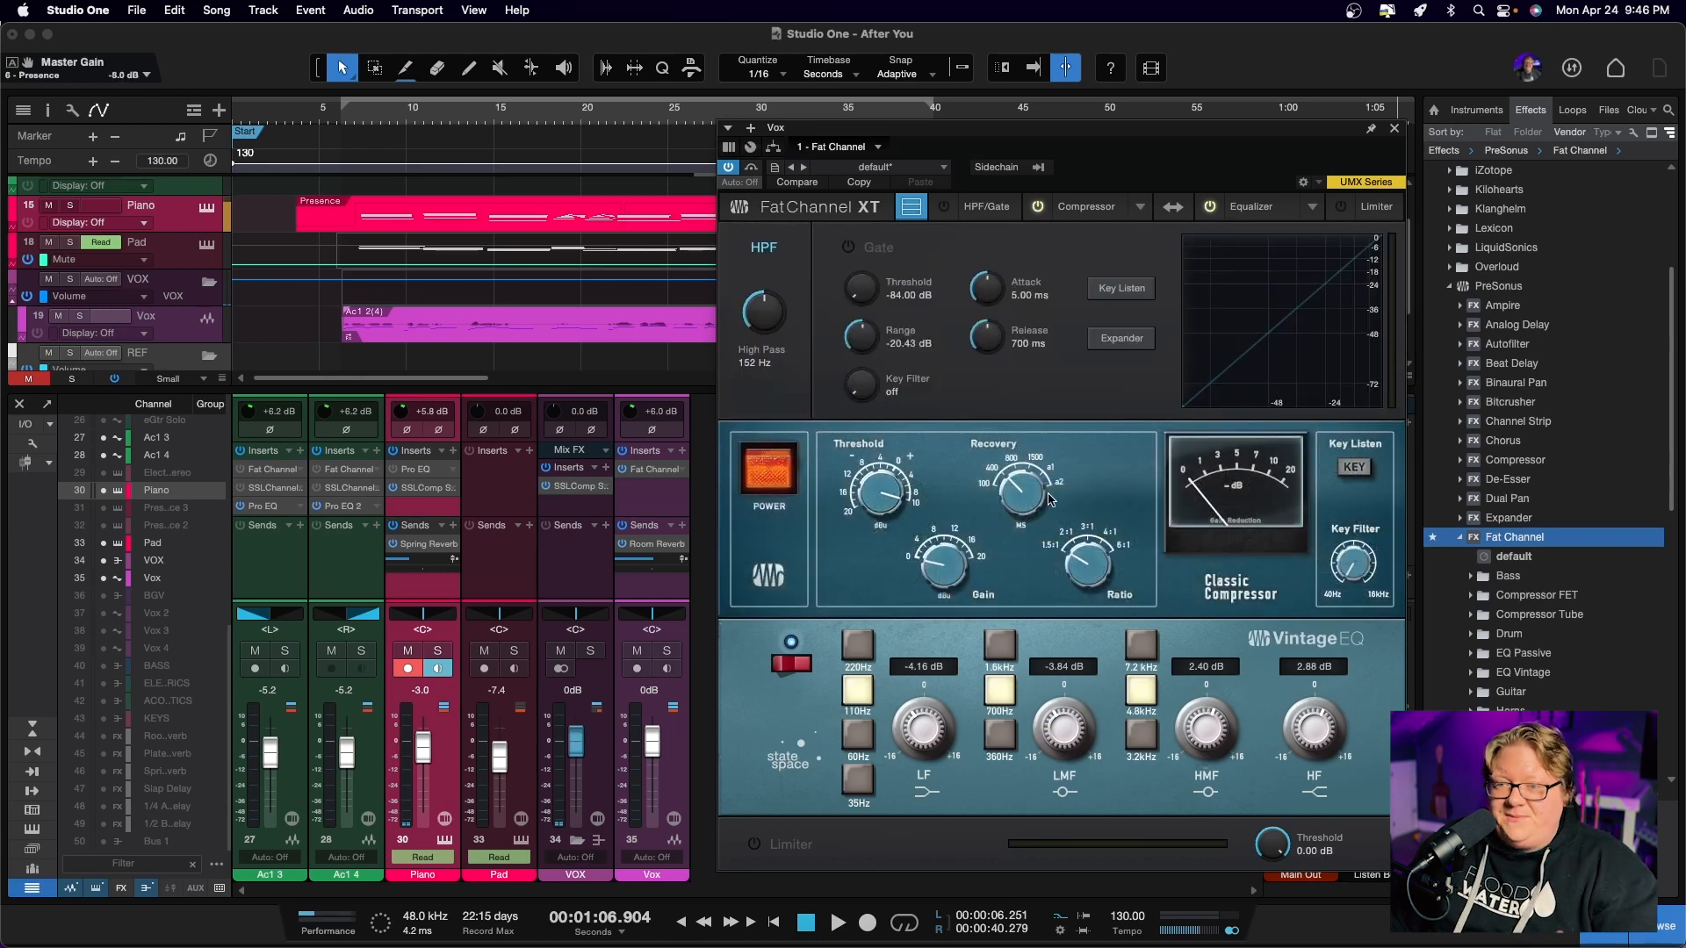
Look through the remaining compressor models, load the FET model and set its ratio to All
{"action": "left_click", "coordinate": [1140, 208]}
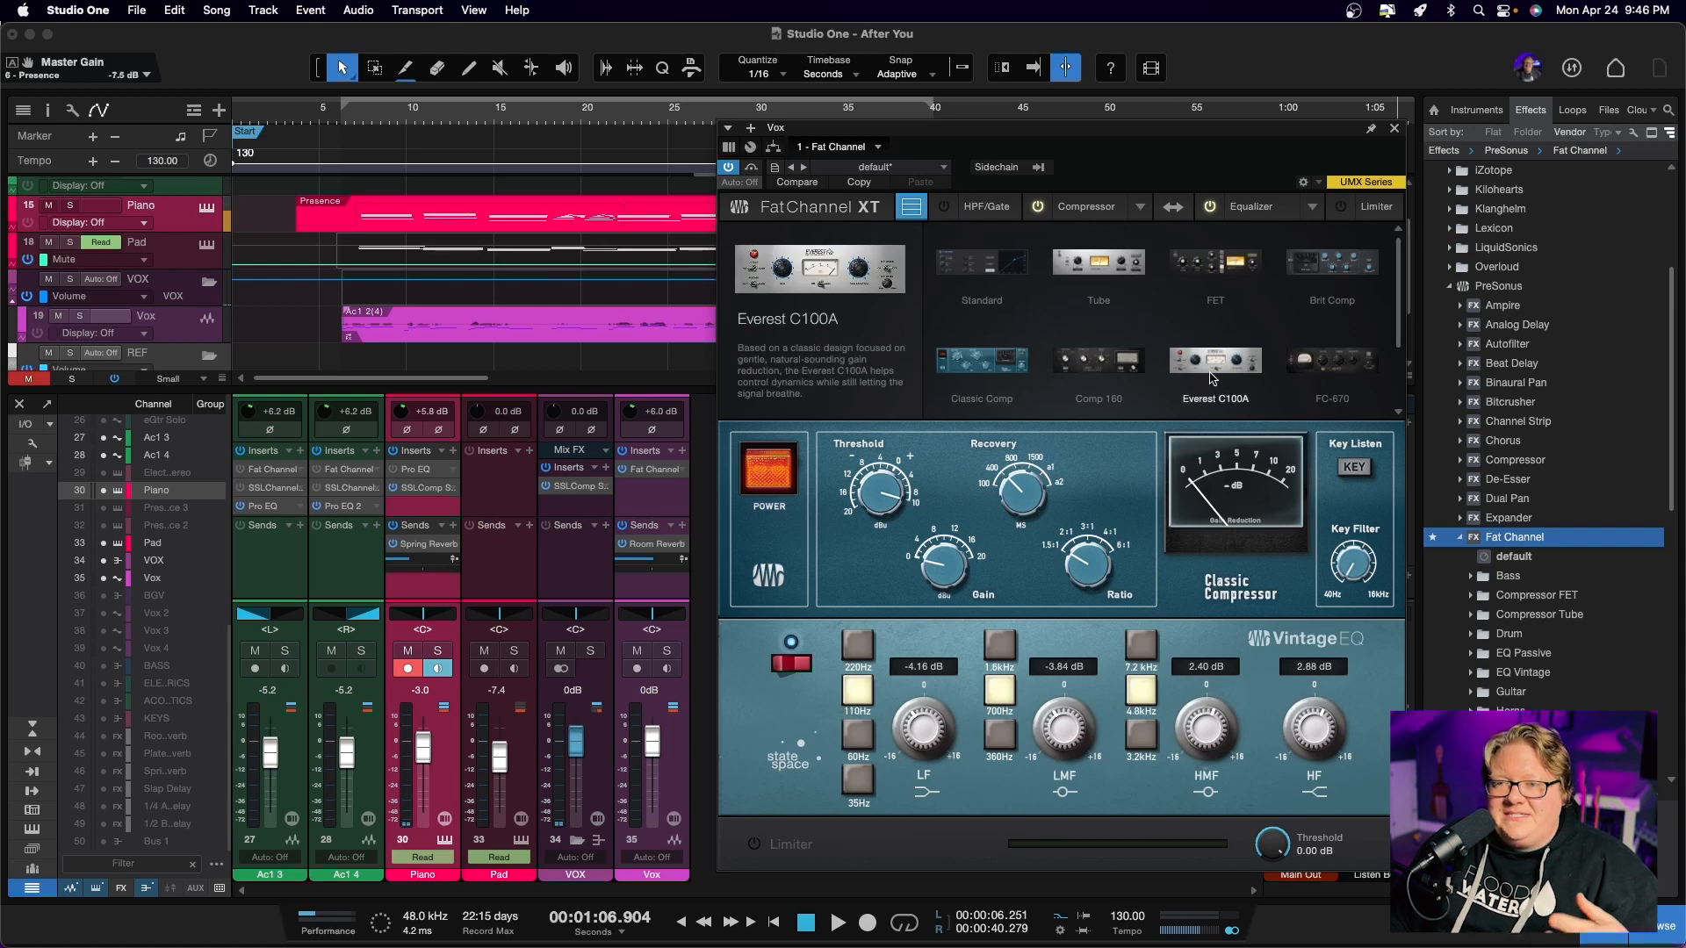
{"action": "scroll", "coordinate": [1212, 380], "scroll_direction": "down", "scroll_amount": 2}
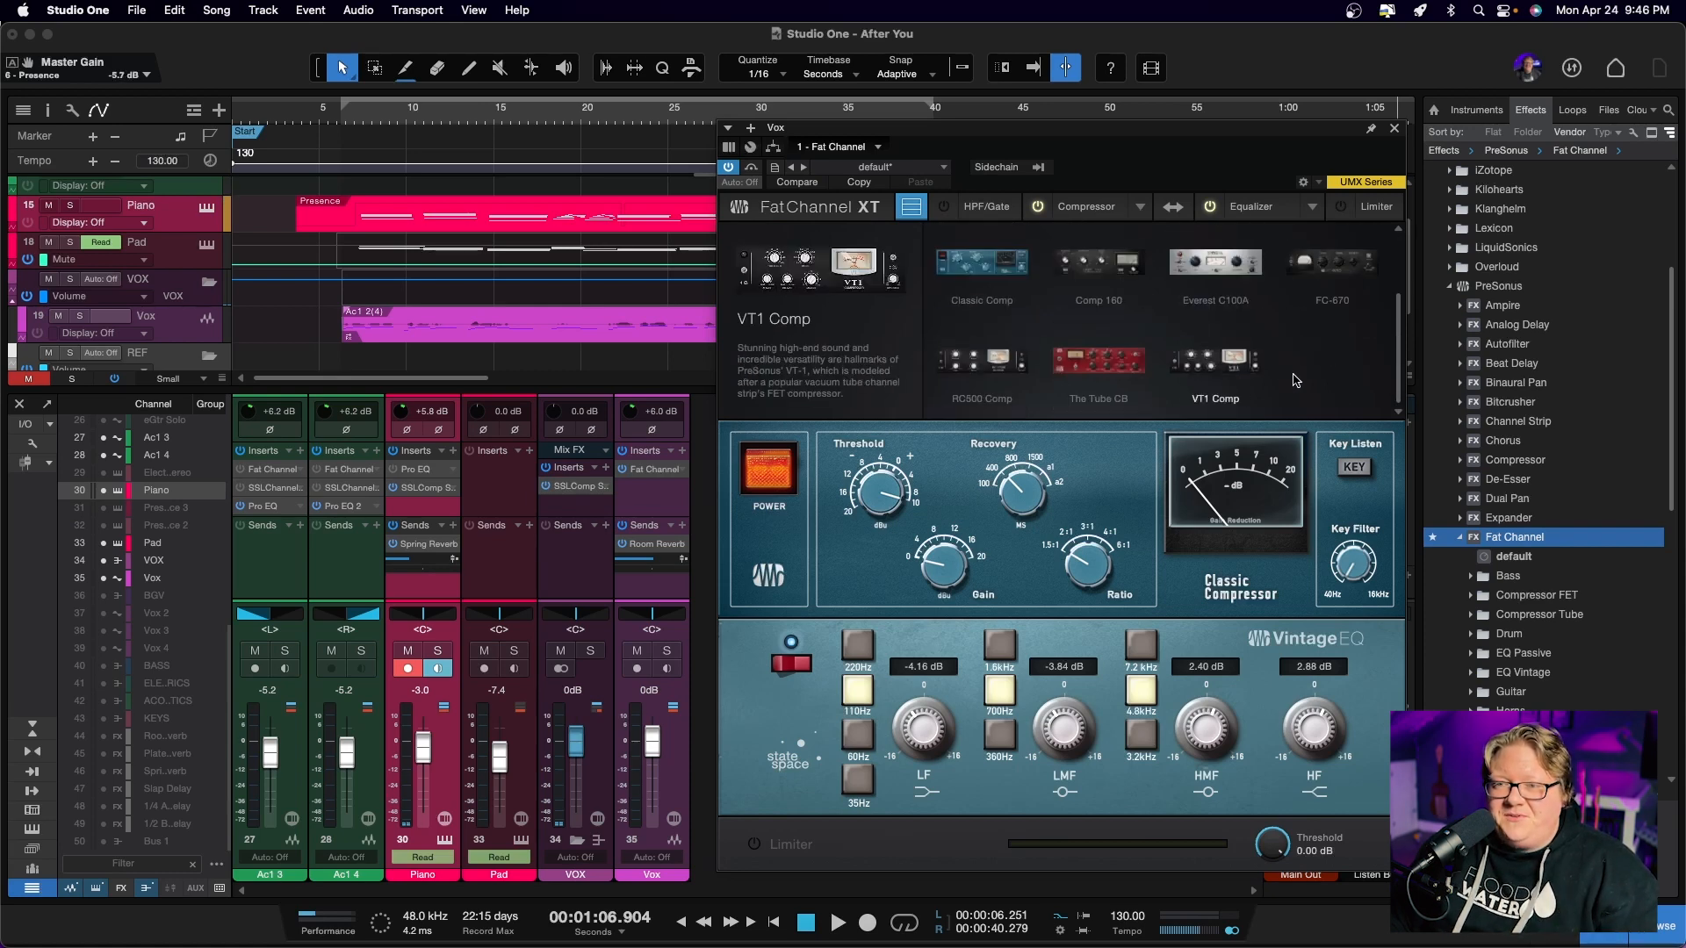
{"action": "scroll", "coordinate": [1258, 387], "scroll_direction": "up", "scroll_amount": 2}
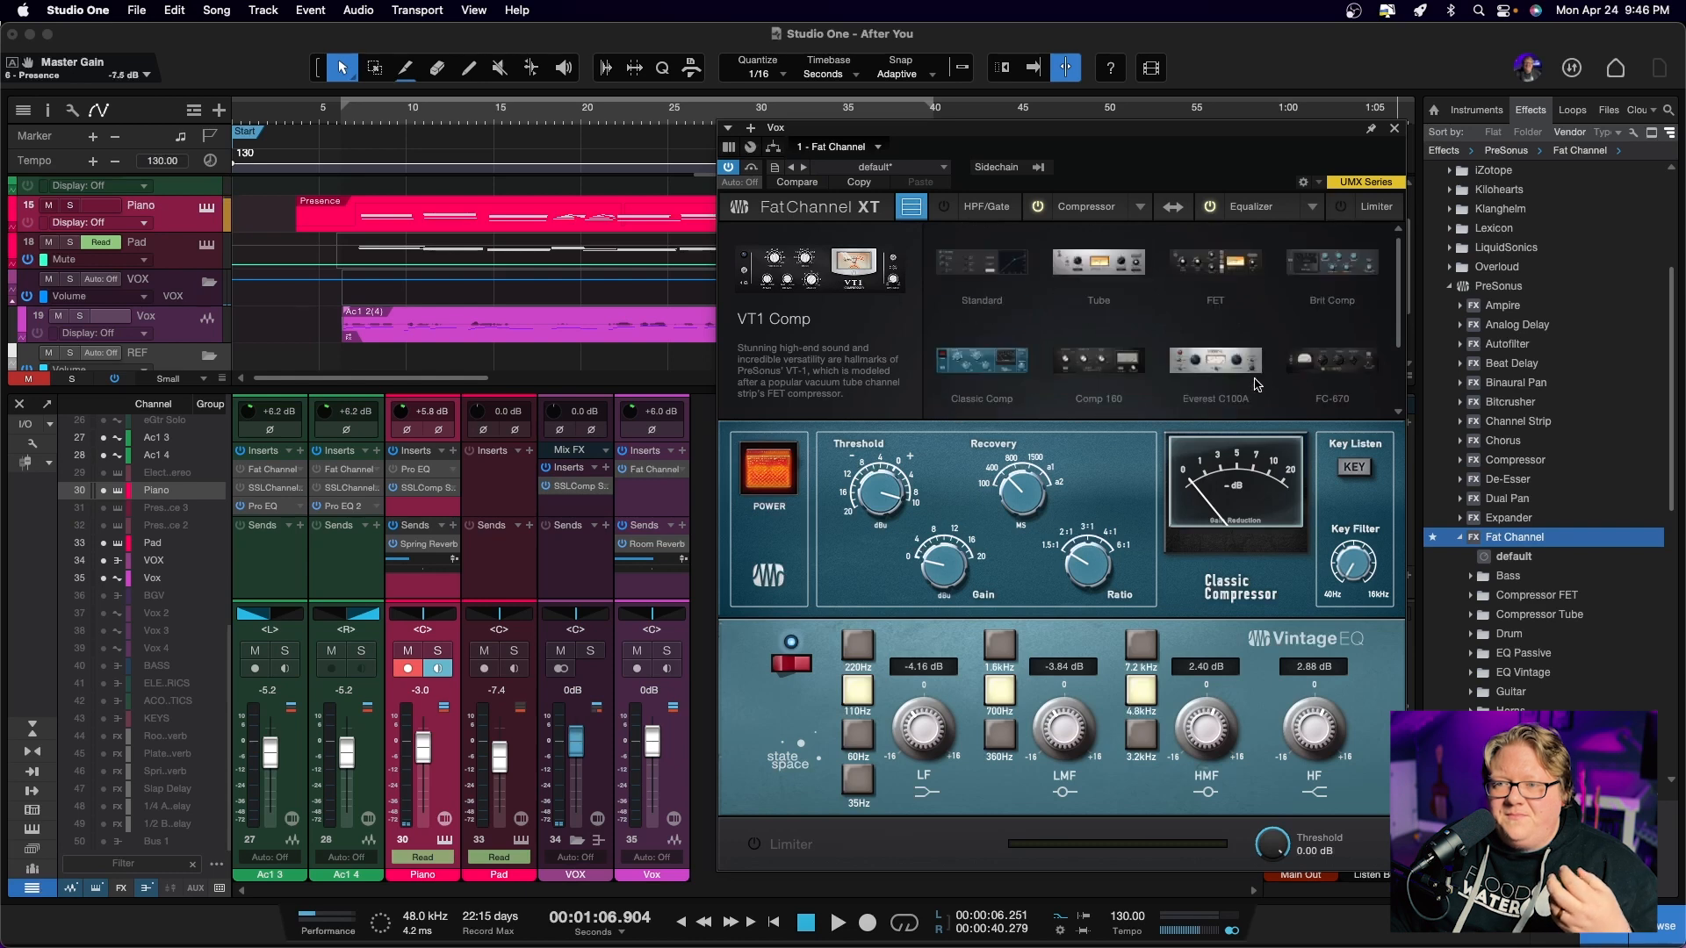
{"action": "left_click", "coordinate": [1234, 263]}
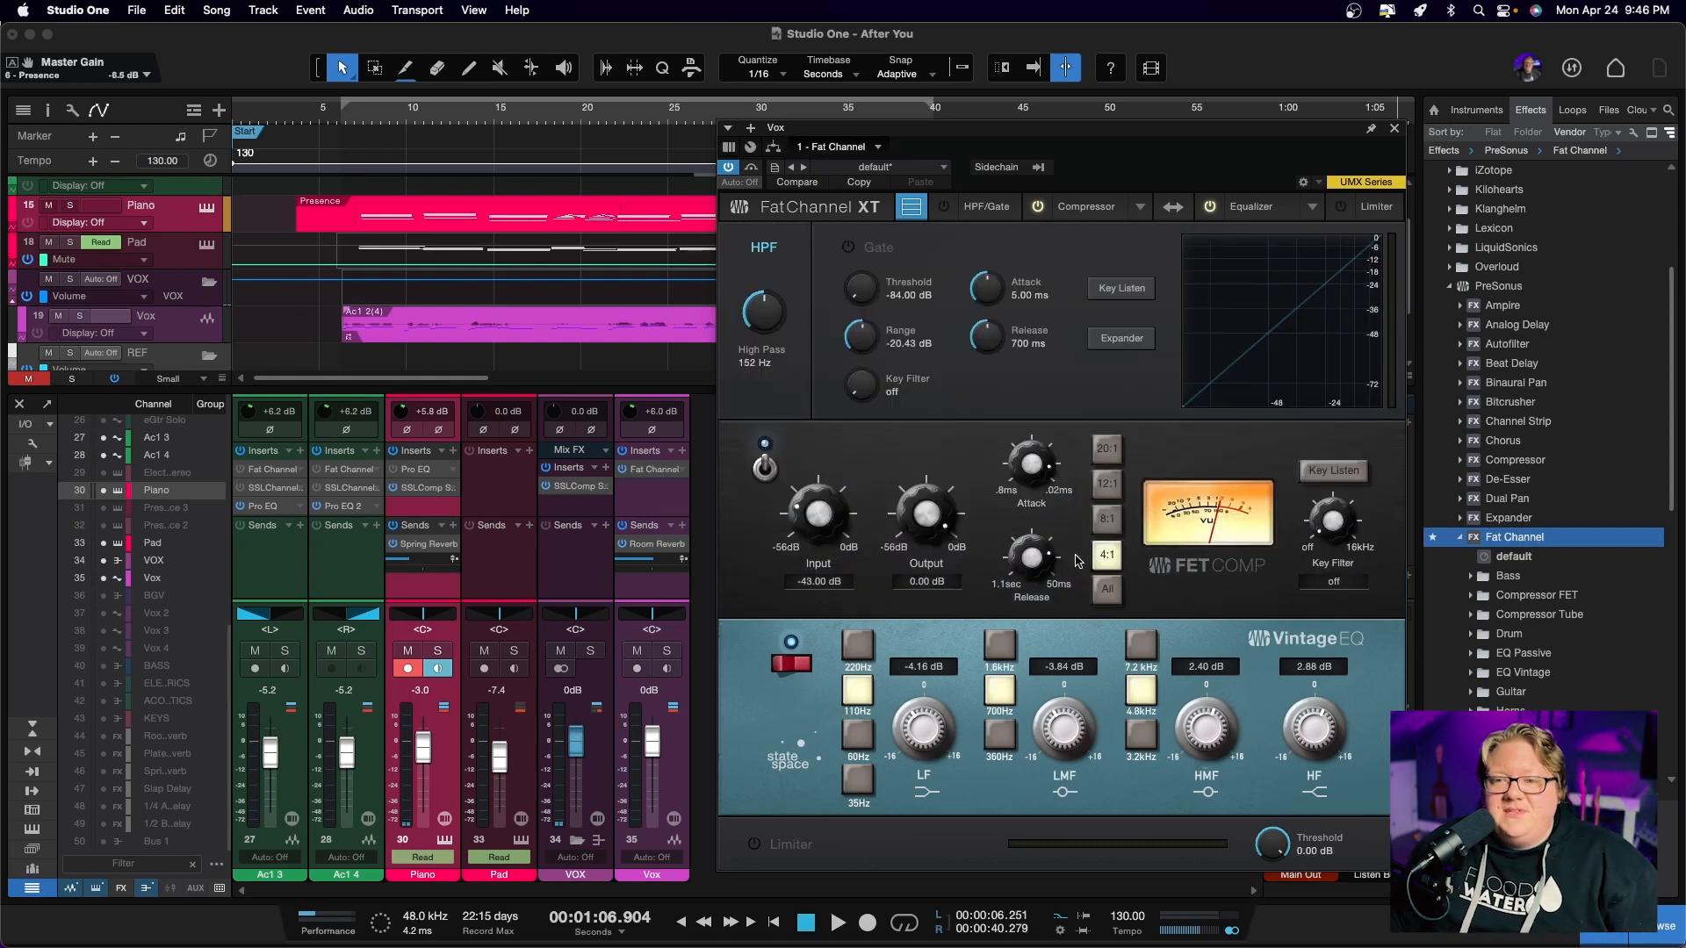
{"action": "left_click", "coordinate": [1105, 588]}
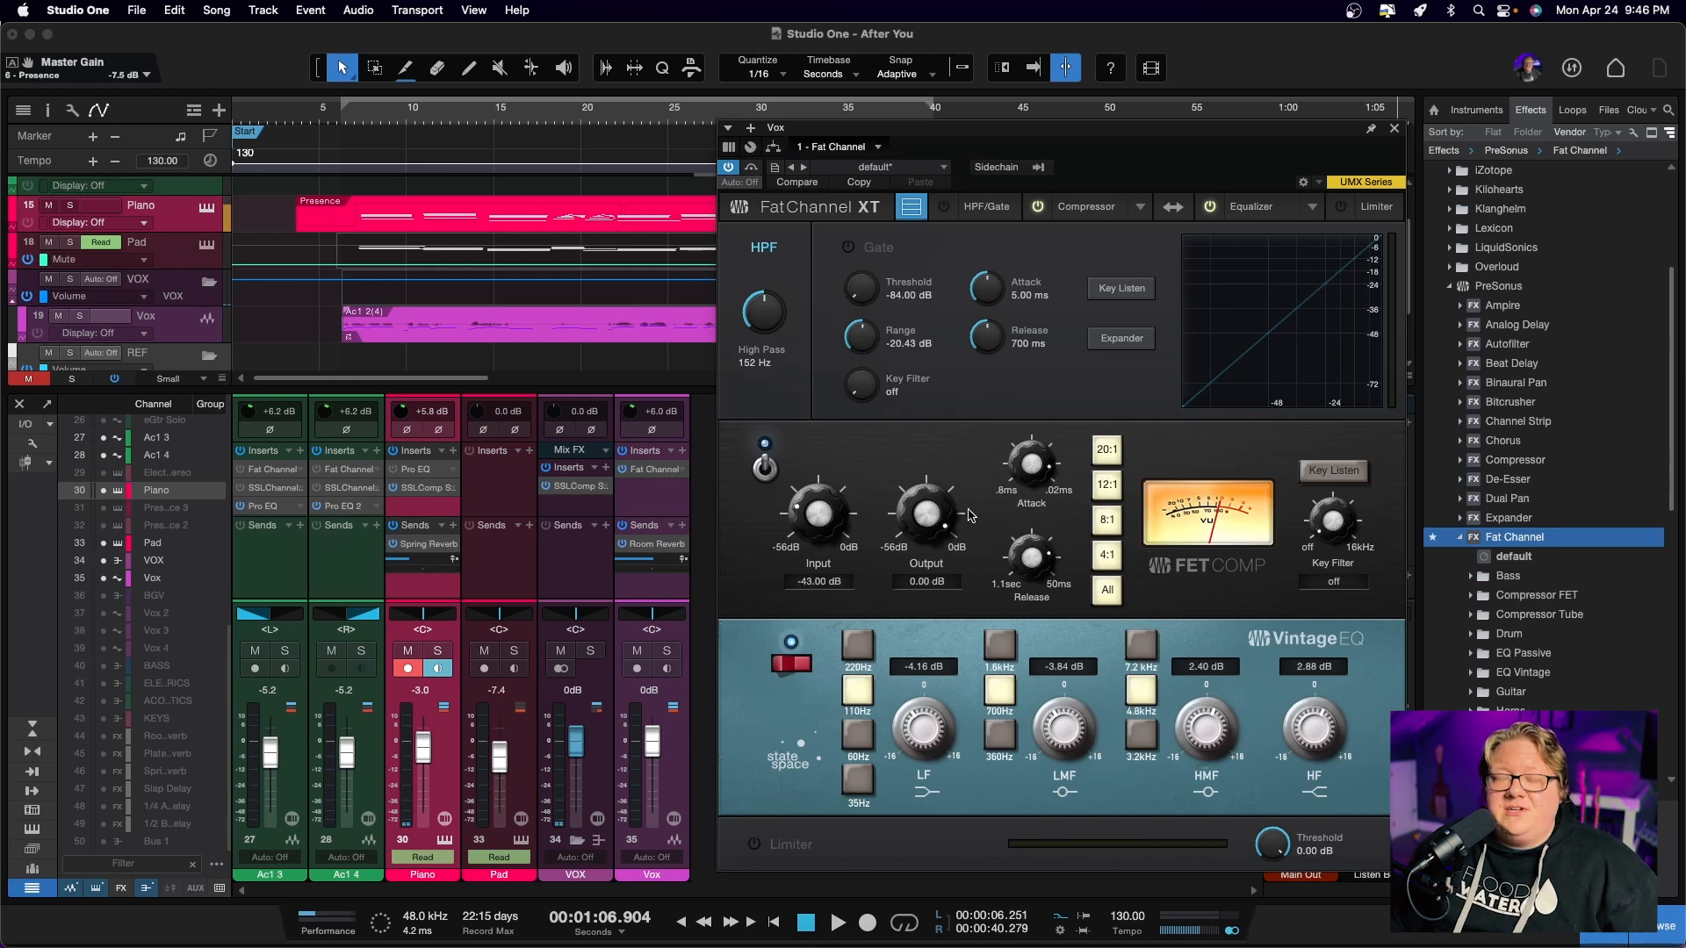